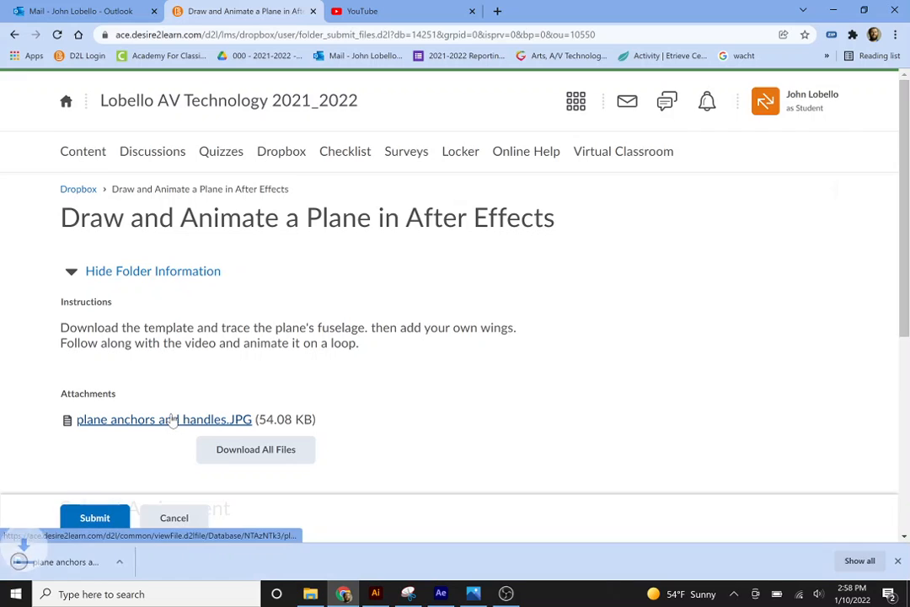
Open the downloaded plane anchors and handles.JPG, and in After Effects create a 1920 × 1080, 60 fps, 10-second composition with a medium cyan background.
click(93, 569)
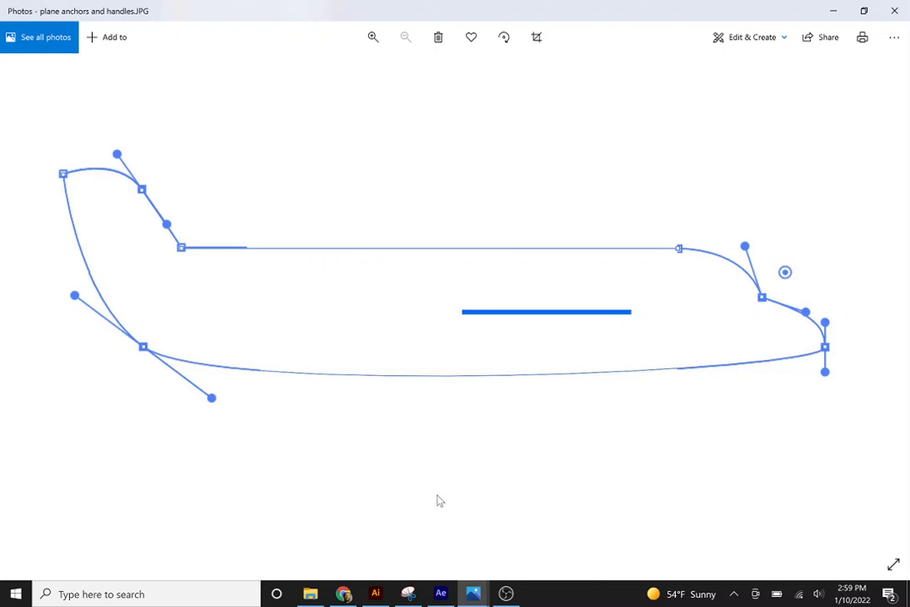
click(439, 594)
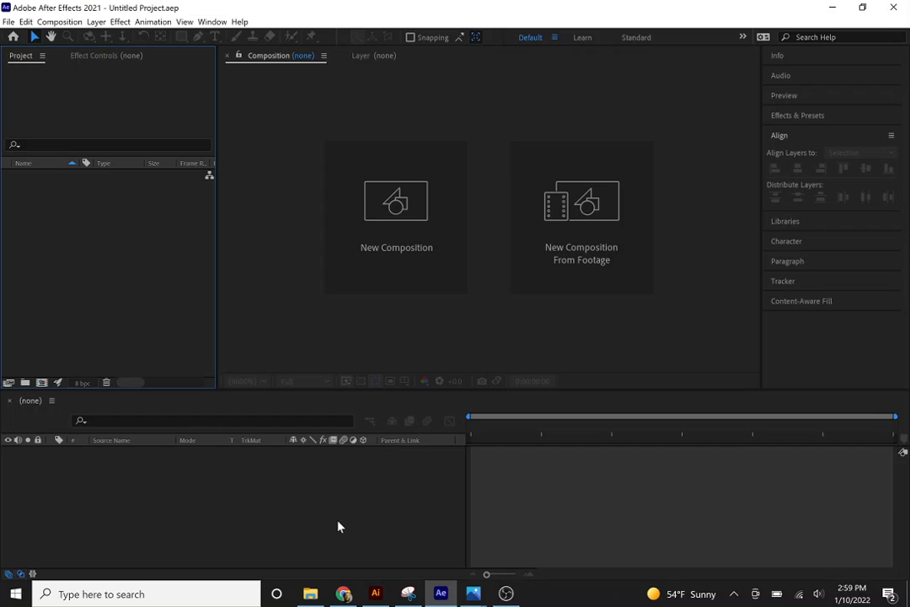
click(423, 244)
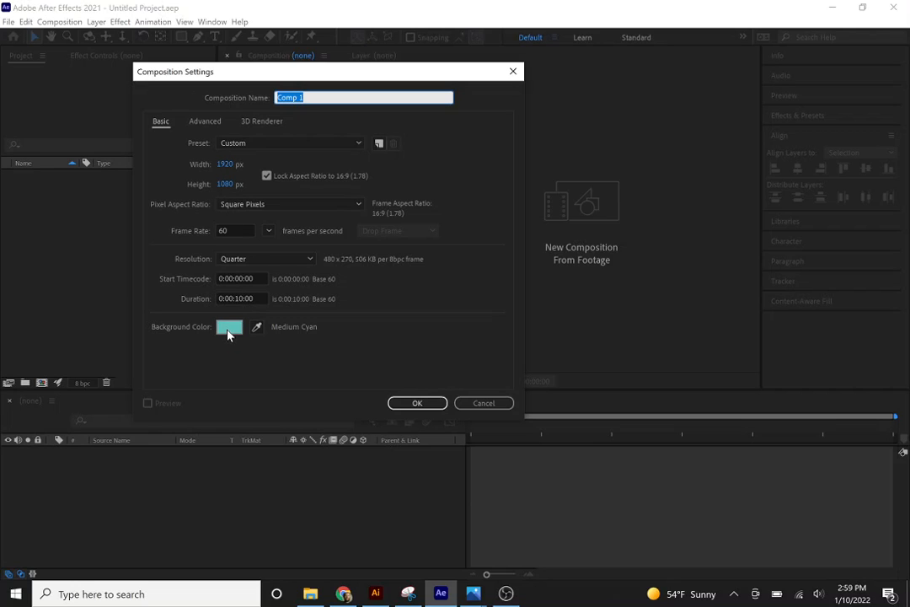
click(396, 404)
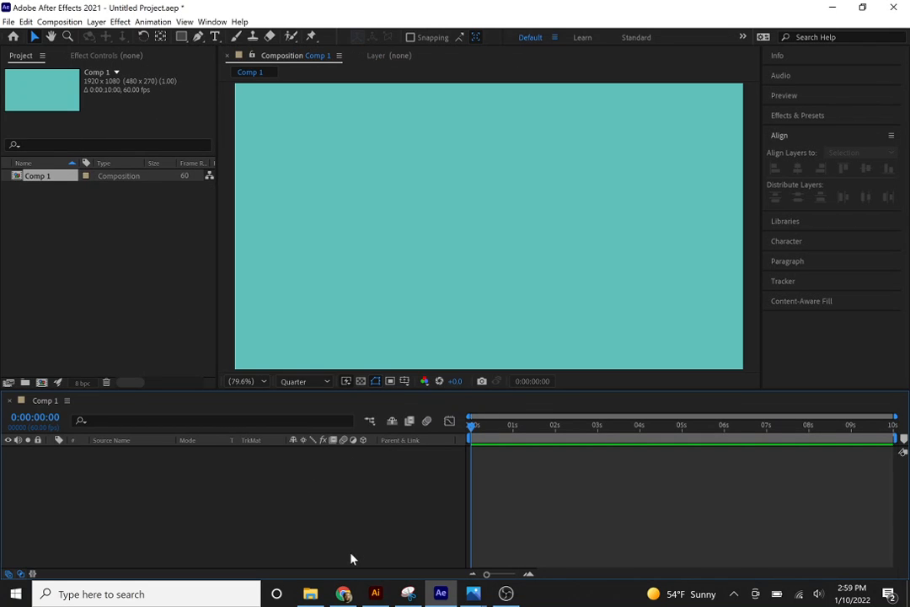
Import plane anchors and handles.JPG from Chrome's downloads into the After Effects project and add it as a layer in Comp 1.
click(343, 593)
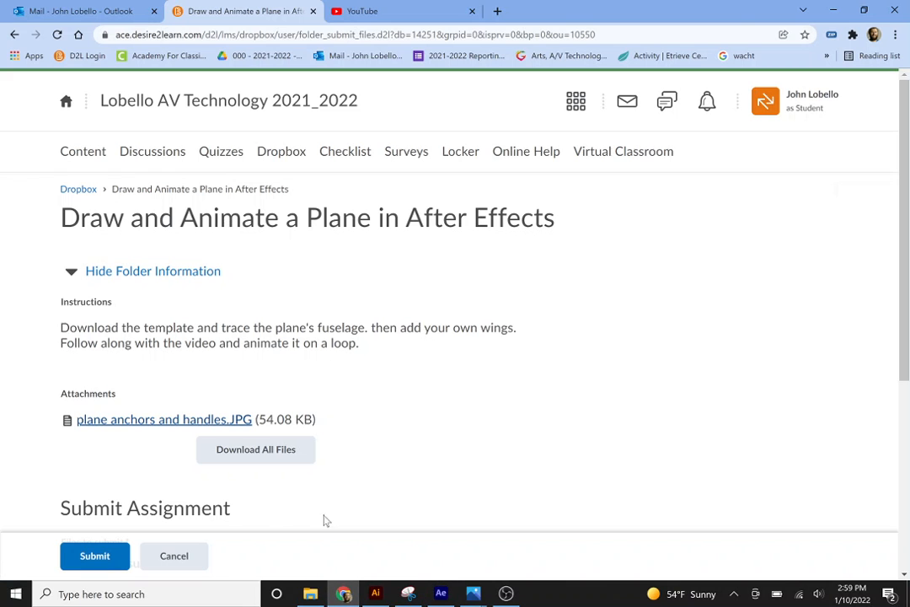
click(896, 36)
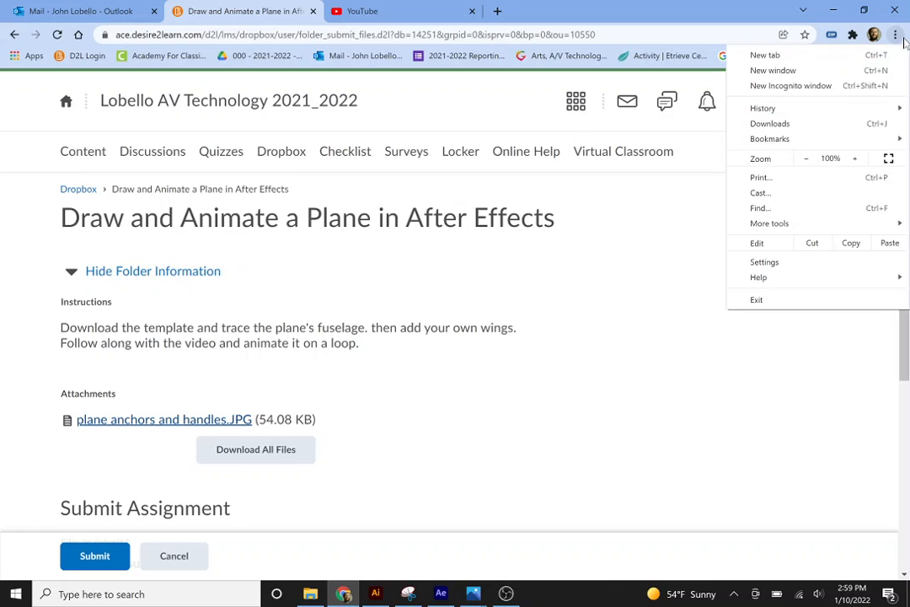
click(787, 123)
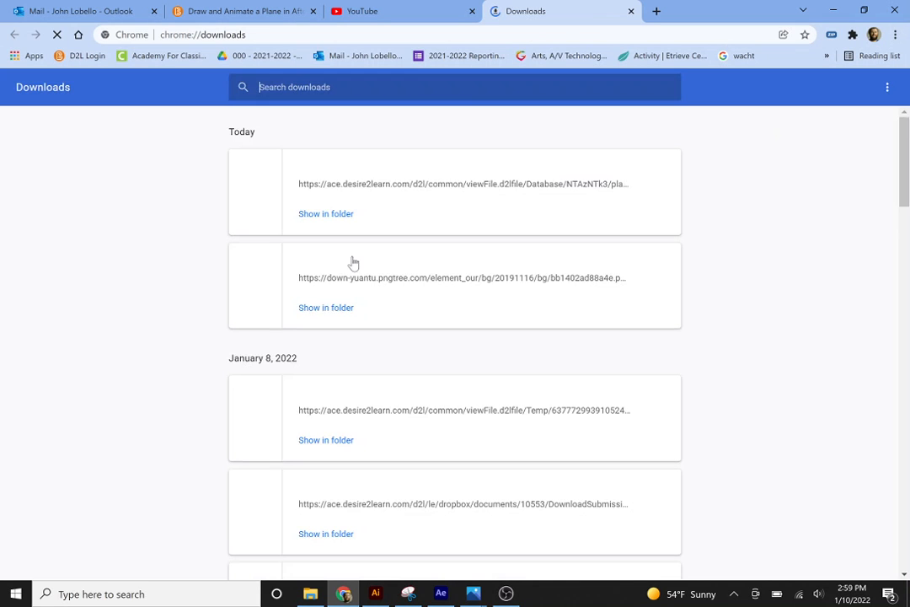
drag(355, 184, 81, 286)
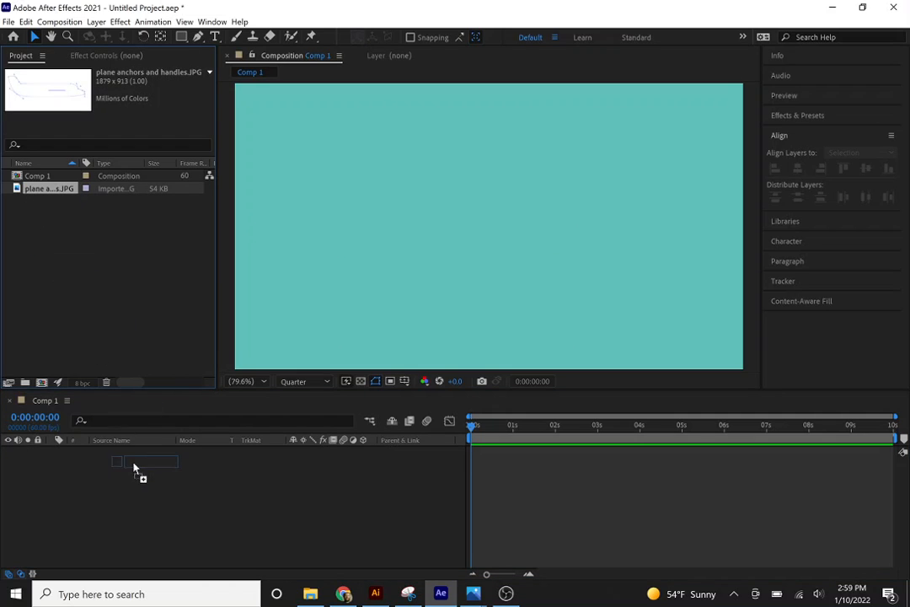
drag(133, 468, 134, 491)
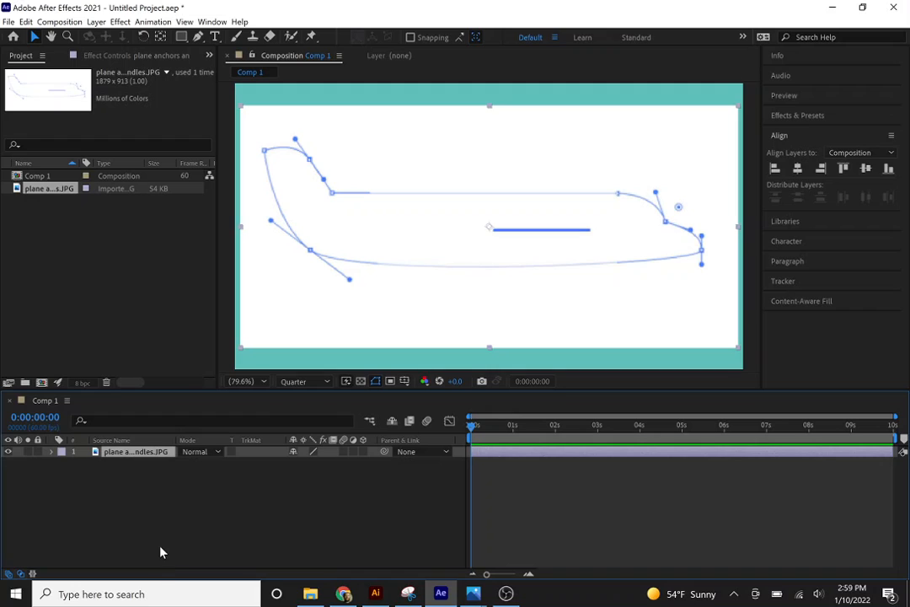
Add a new shape layer to Comp 1 above the plane template image.
click(133, 507)
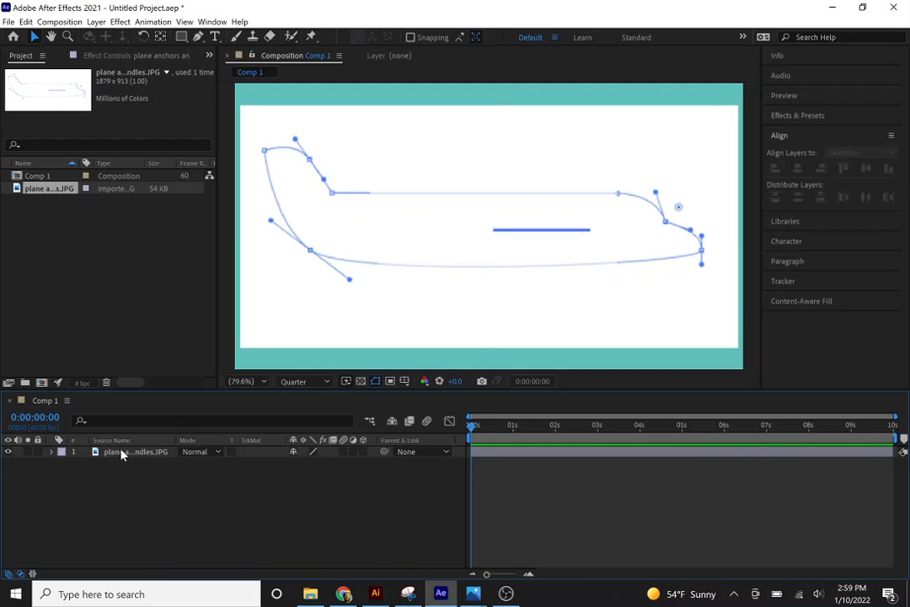
right_click(135, 490)
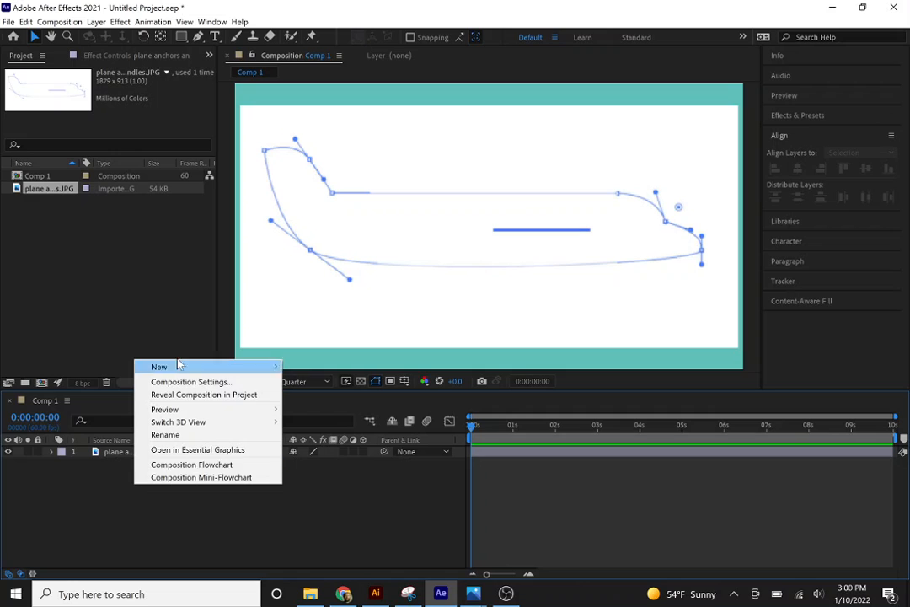
mouse_move(178, 366)
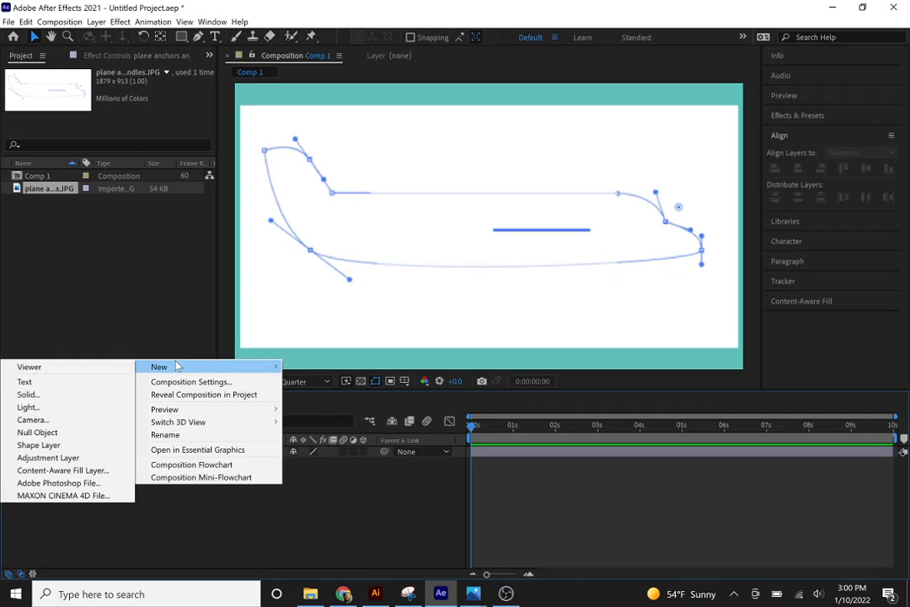
click(38, 445)
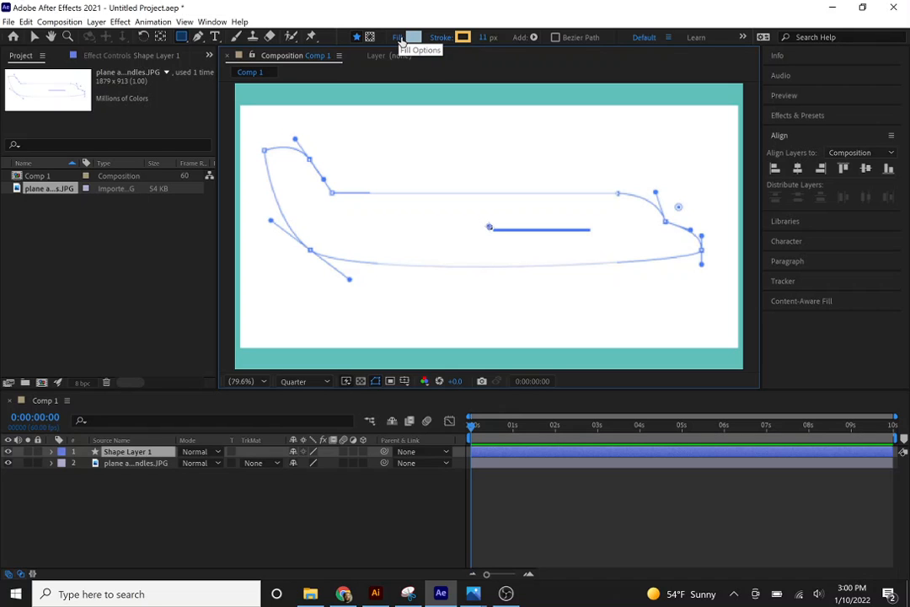
Set the shape layer's fill to None.
click(401, 39)
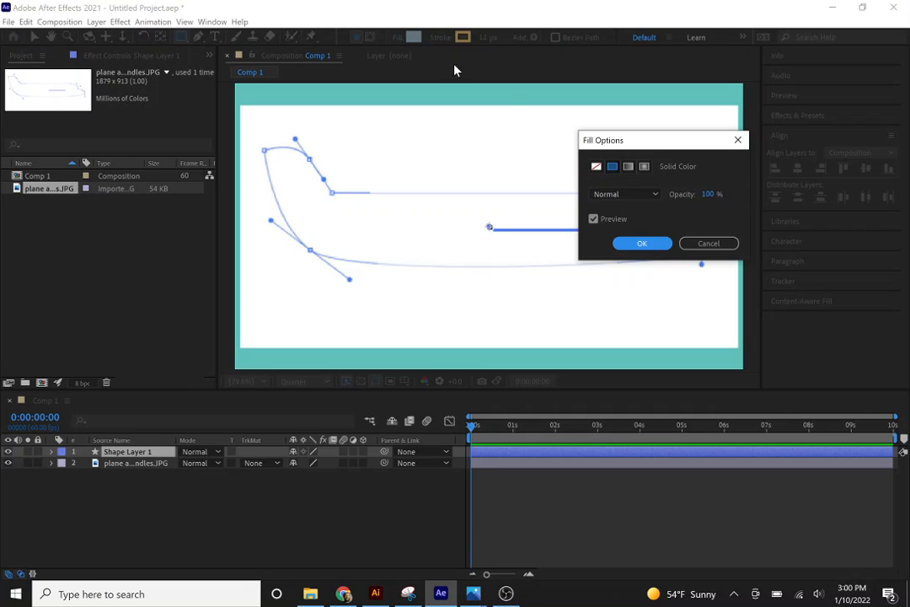
click(597, 168)
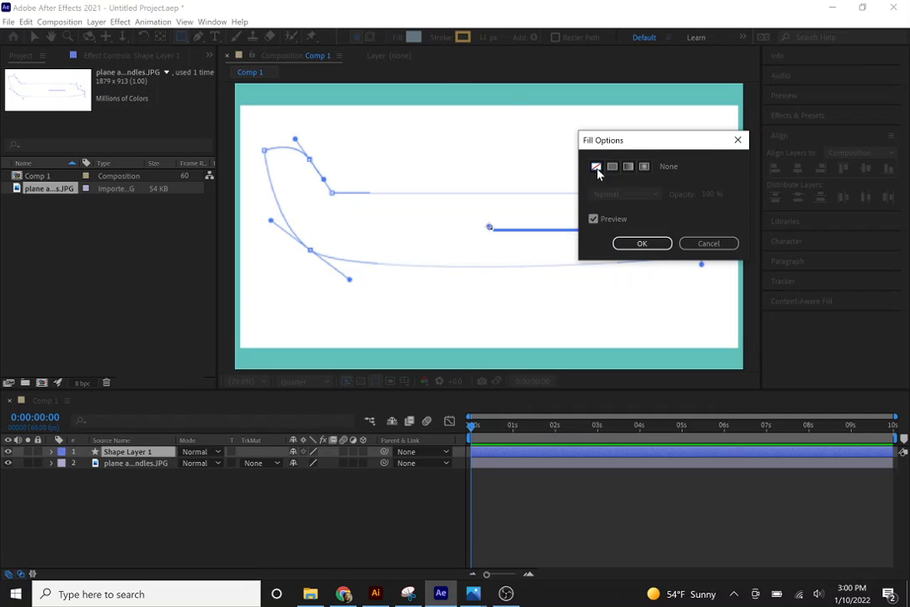
click(631, 245)
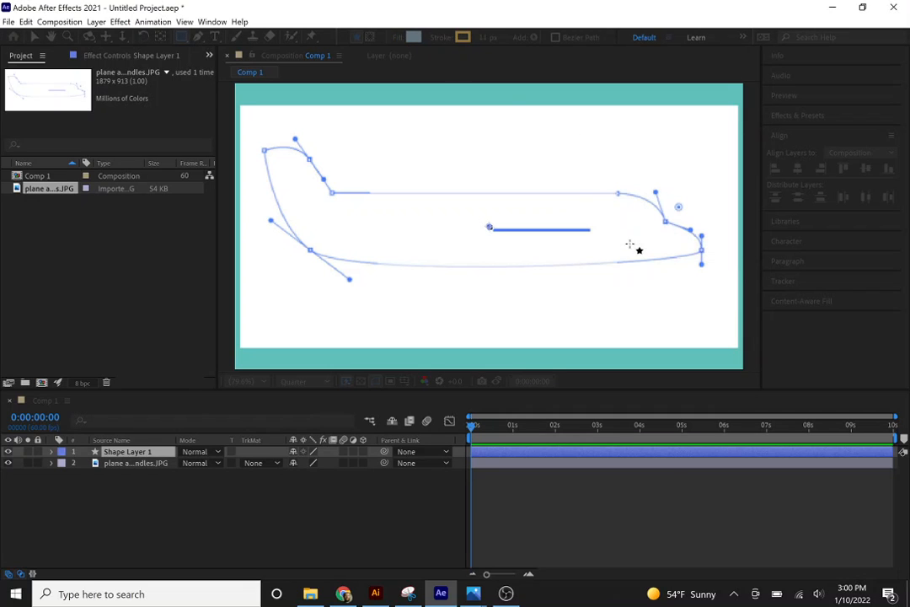
Set the shape stroke color to pure red, FF0000.
click(441, 38)
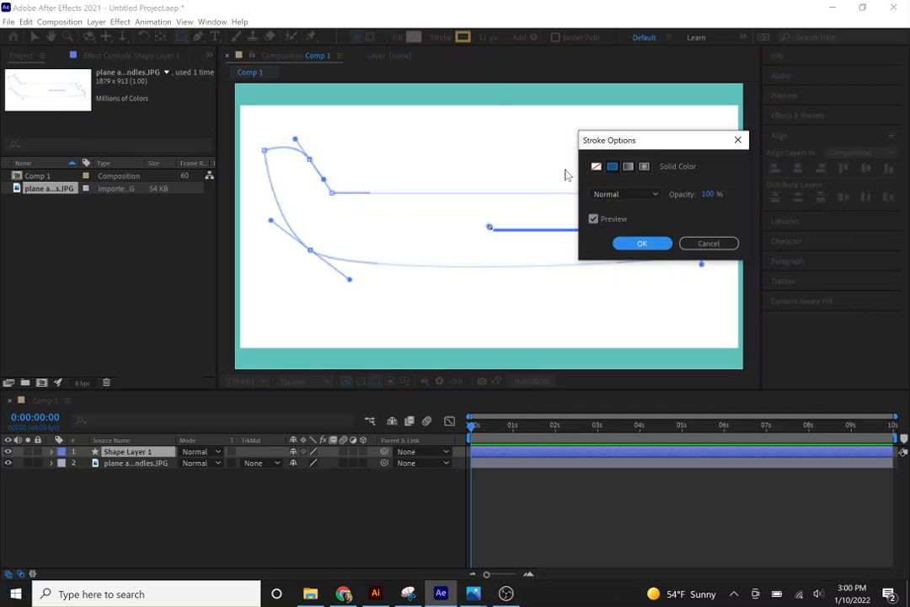
click(706, 244)
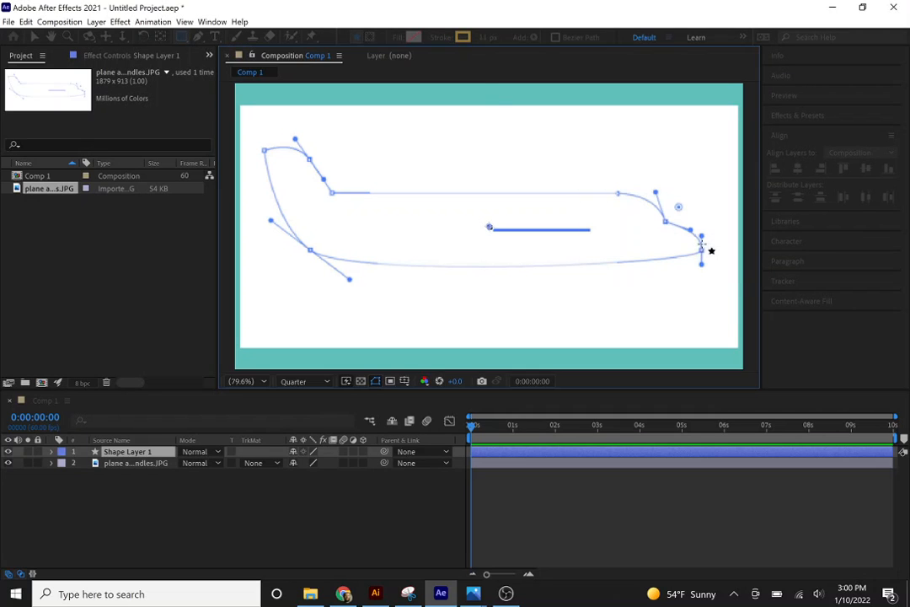
click(463, 37)
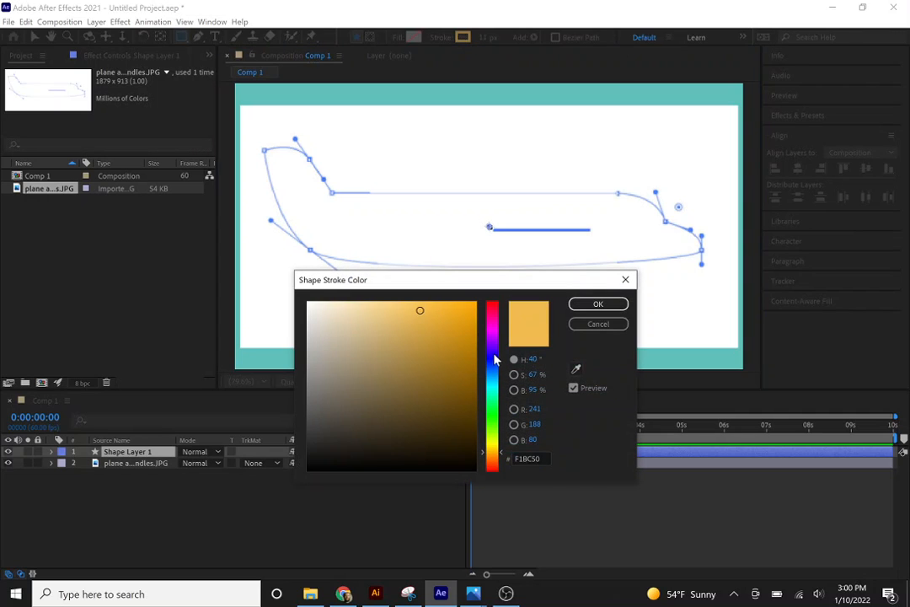
drag(493, 357, 491, 292)
drag(433, 318, 498, 295)
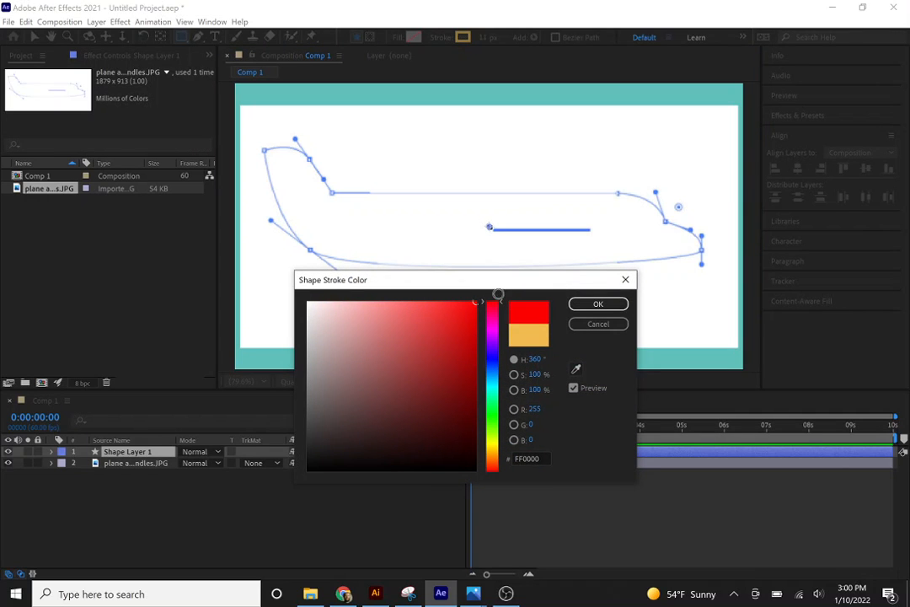
click(595, 305)
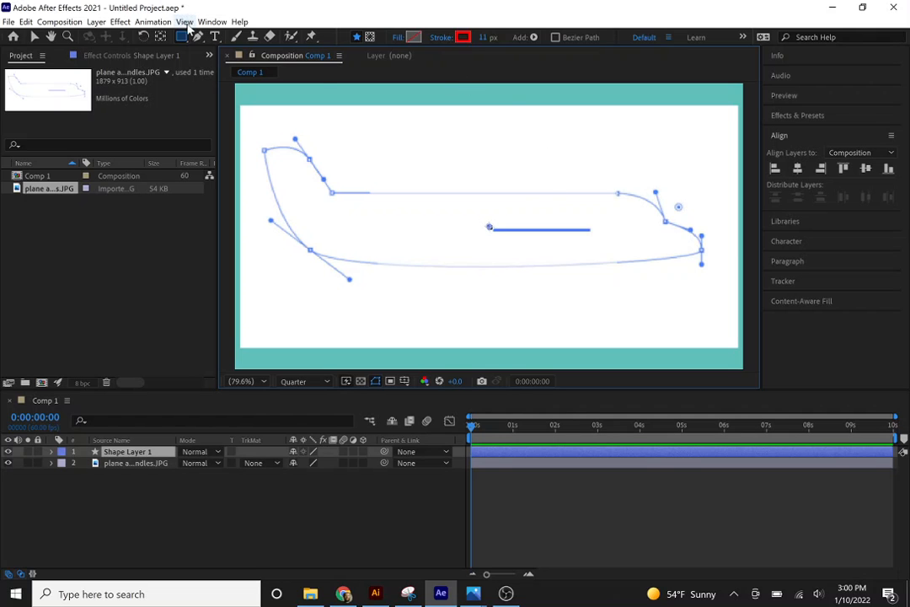
click(213, 24)
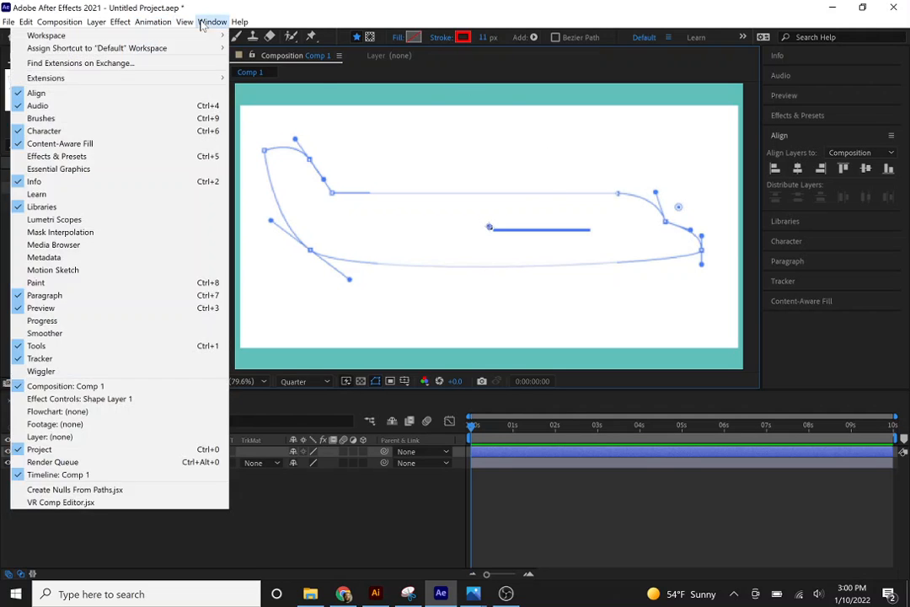
click(212, 22)
mouse_move(231, 36)
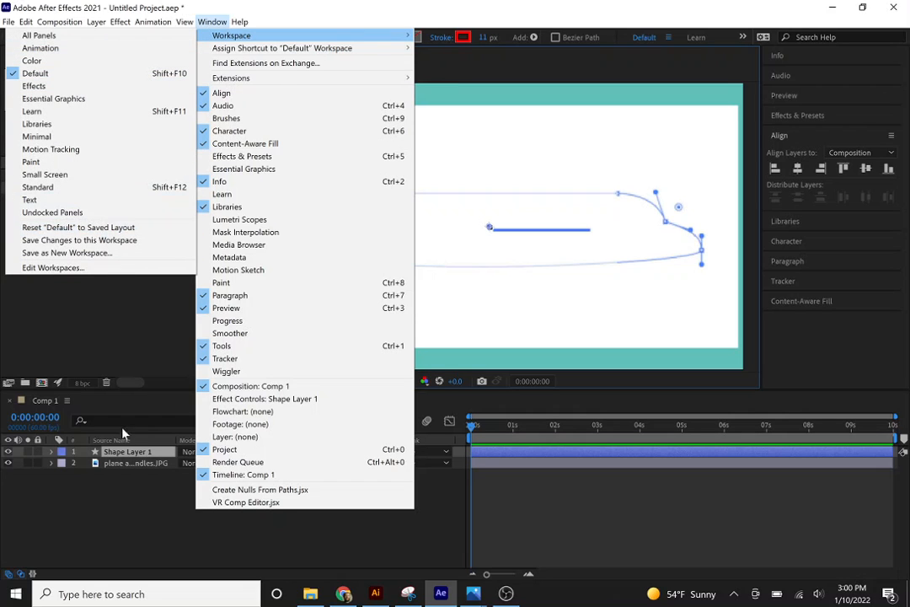
click(130, 507)
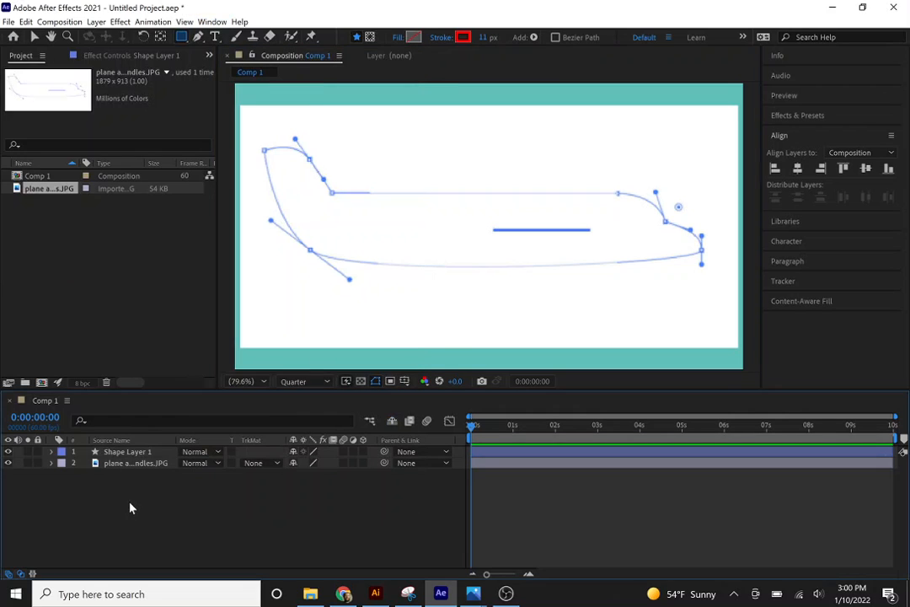
On Shape Layer 1, trace the template's curved tail top and the fuselage's straight upper edge with the Pen tool.
click(118, 455)
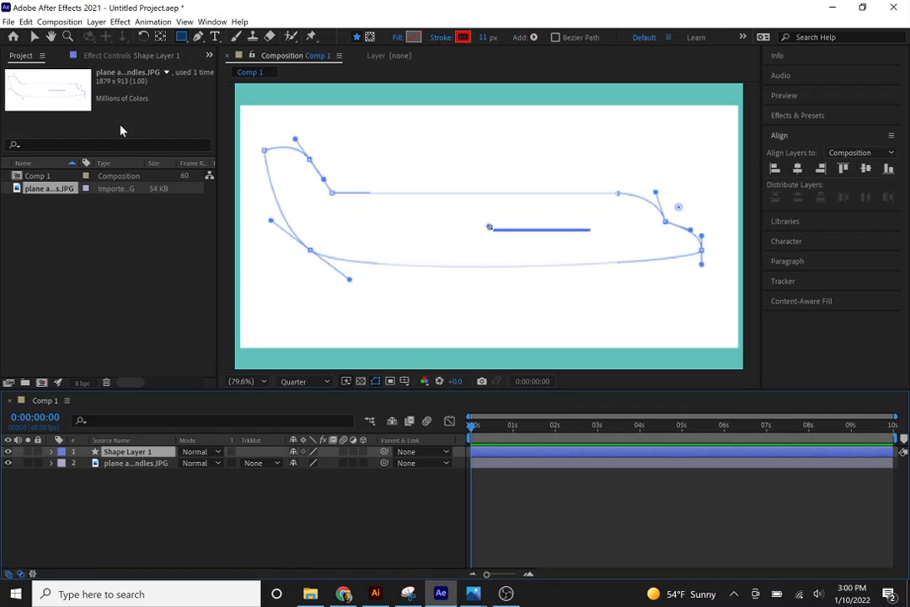
click(198, 39)
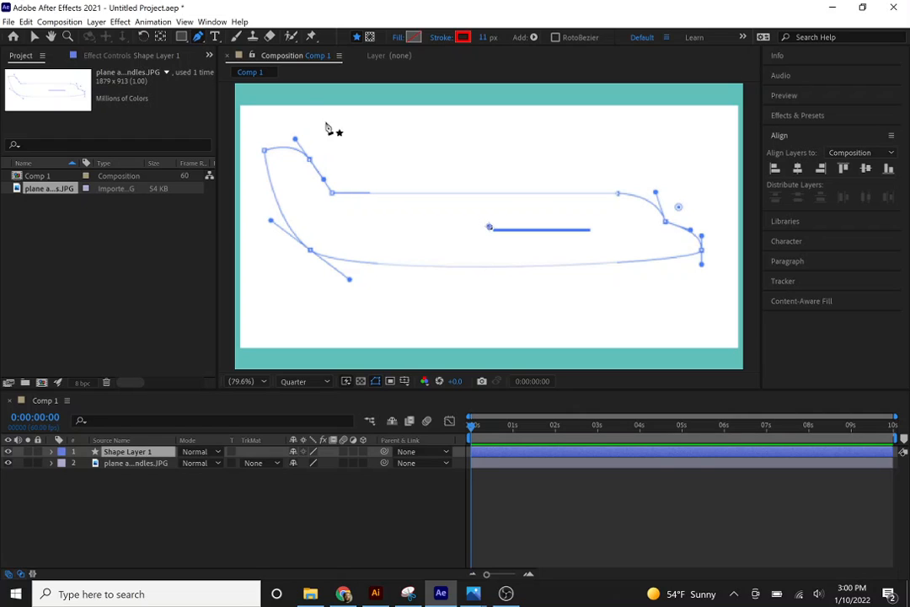
click(264, 153)
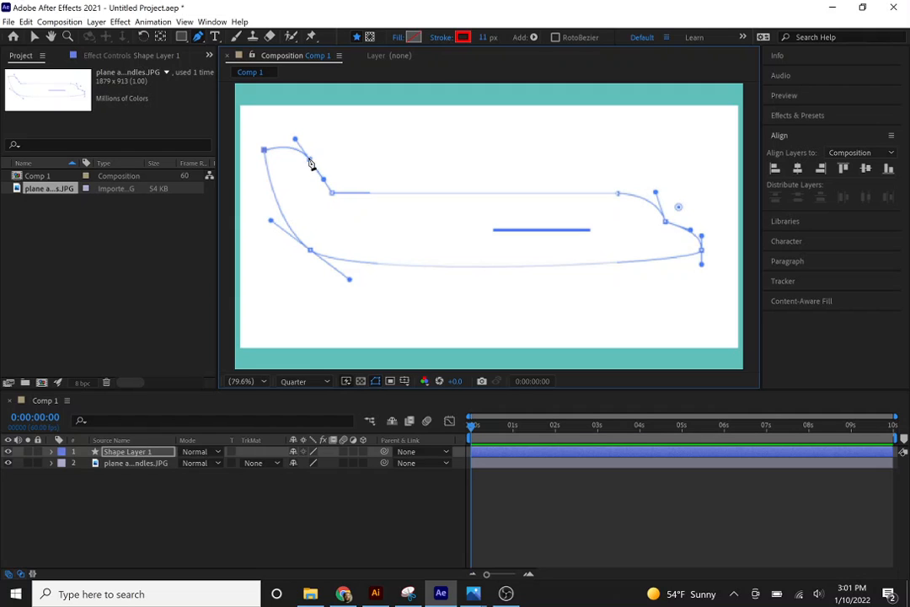
drag(309, 158, 322, 179)
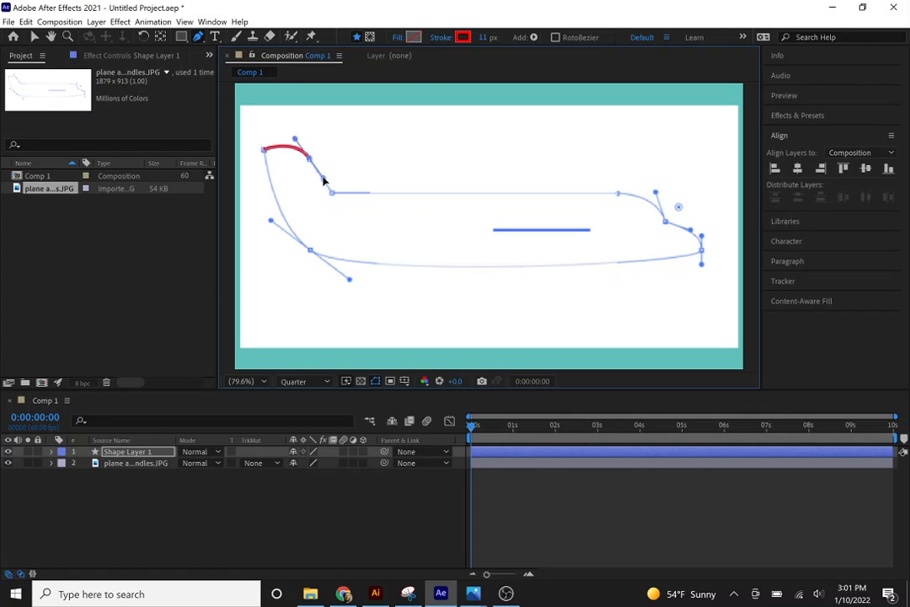
drag(323, 180, 323, 179)
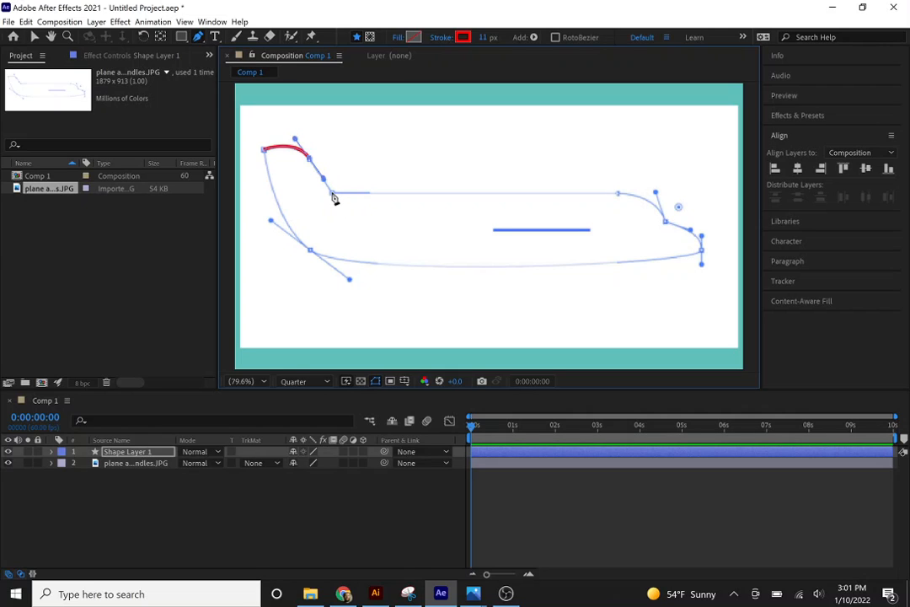
click(332, 193)
click(619, 196)
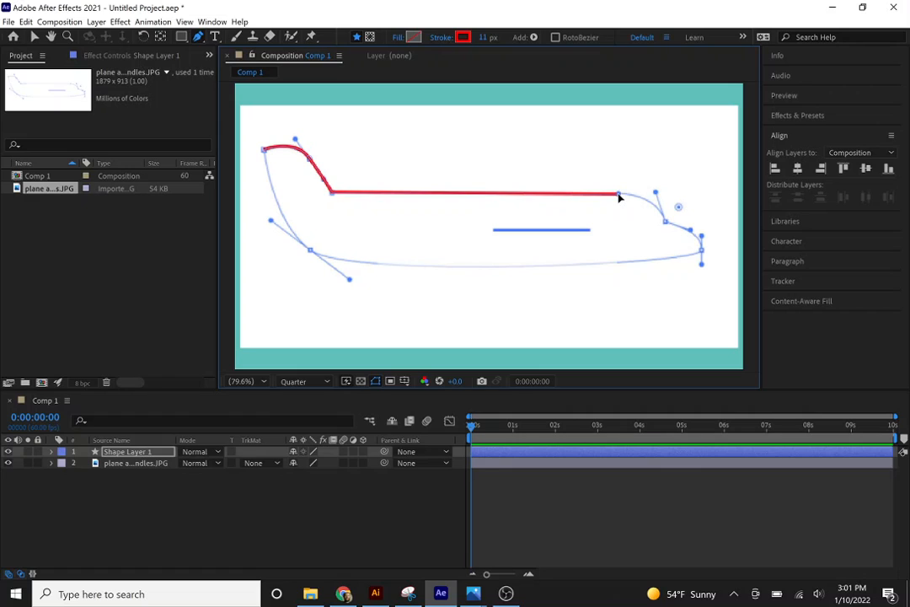
Continue the path around the cockpit and nose, matching the curve handles to those on the template.
click(665, 223)
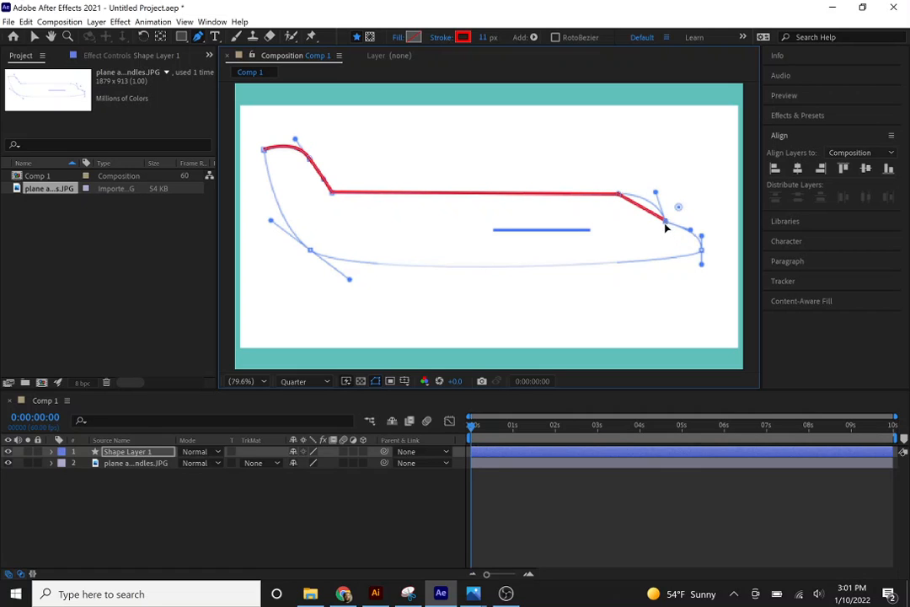
drag(667, 238, 674, 252)
drag(674, 251, 691, 230)
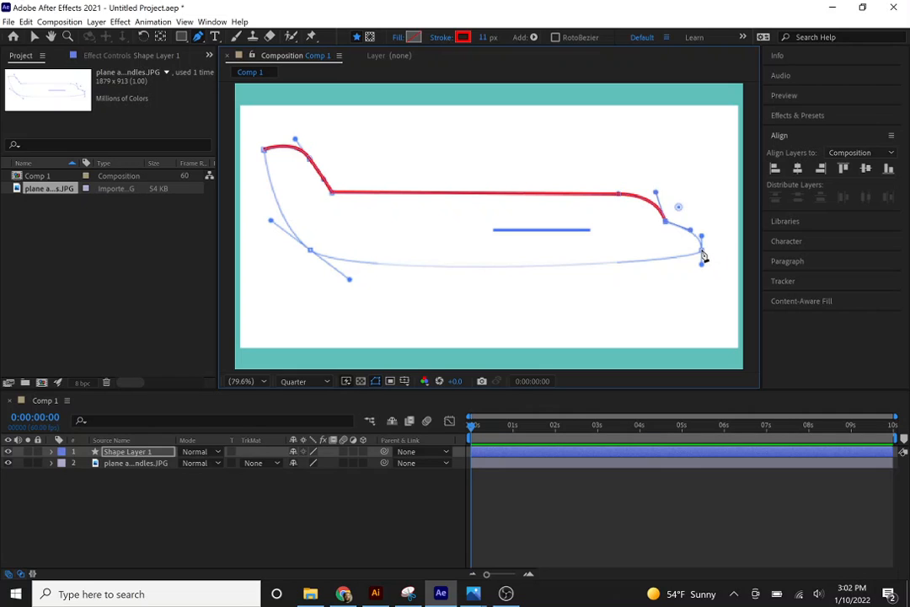
drag(703, 257, 704, 268)
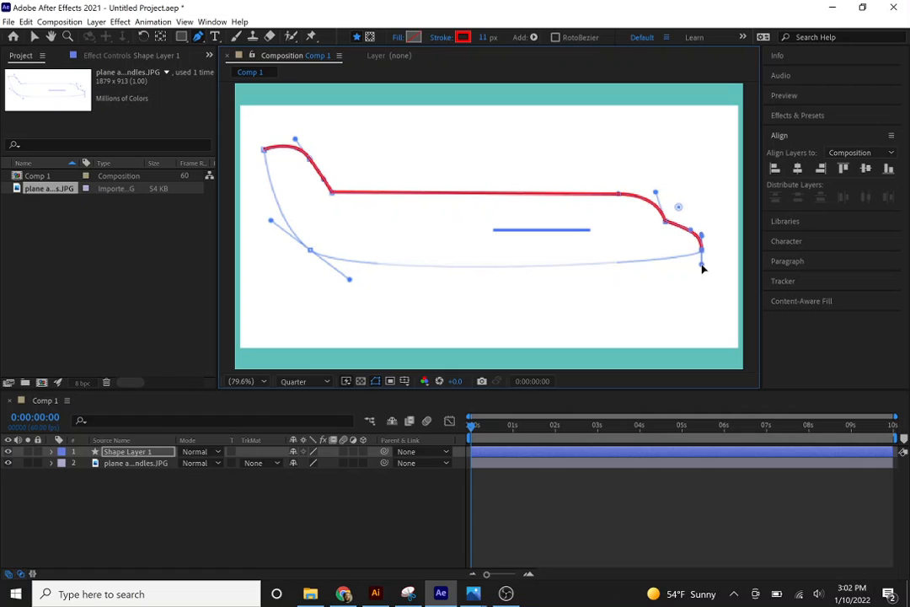
Trace the fuselage's curved underside from the nose to the tail and close the path at the tail's starting point.
click(311, 249)
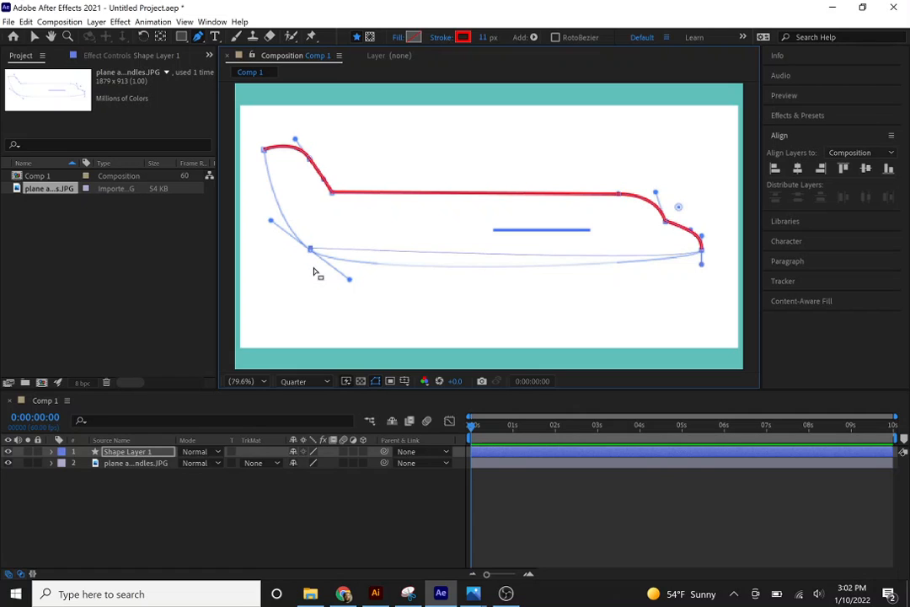
key(ctrl+z)
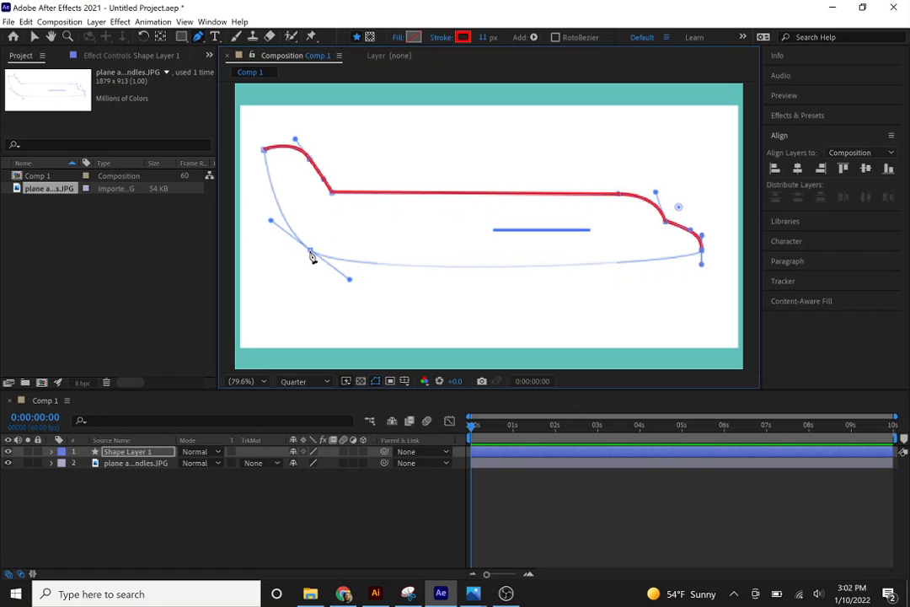
mouse_move(311, 253)
mouse_down()
mouse_move(268, 213)
mouse_move(272, 223)
mouse_up()
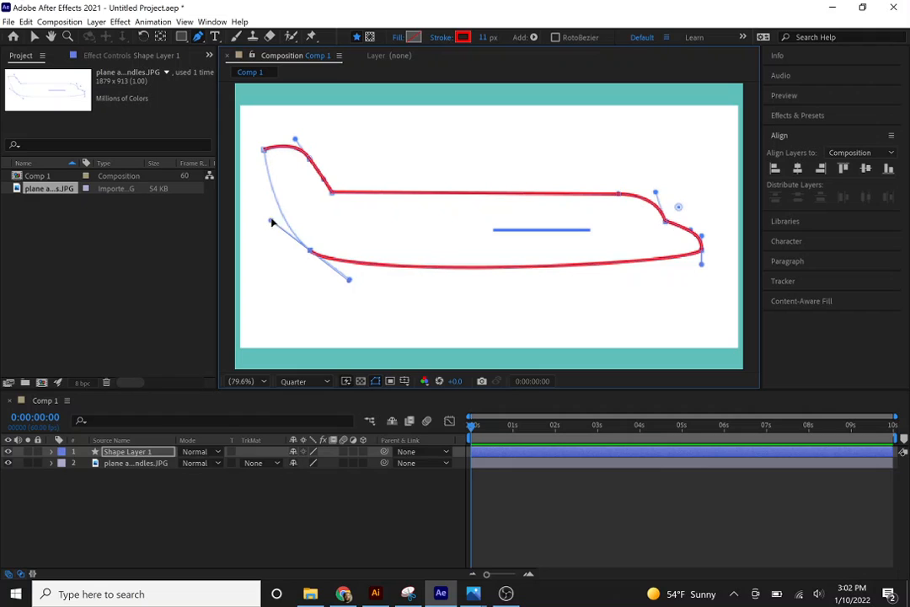
click(263, 152)
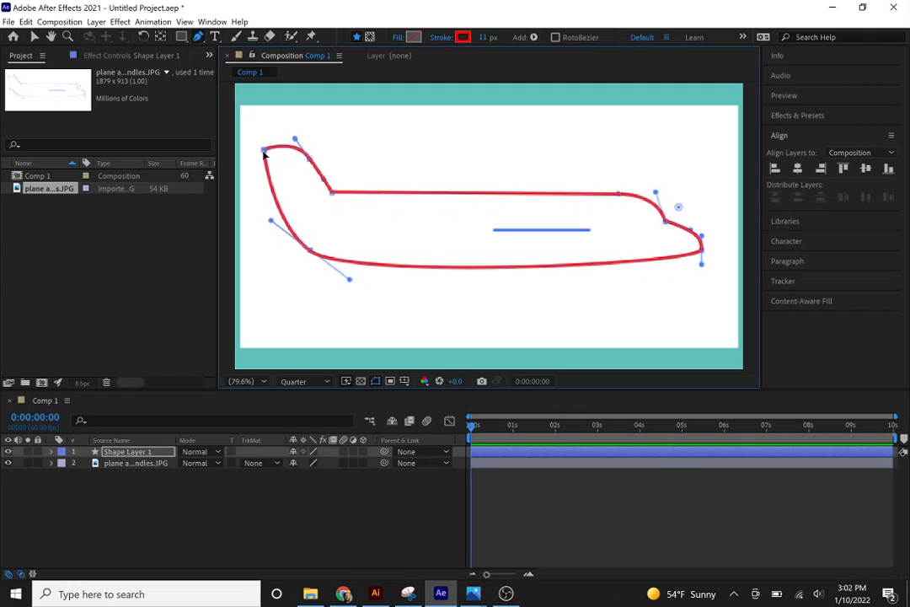
Draw a closed four-sided wing down from the template's short wing line, and shift both tip corners toward the tail.
click(494, 231)
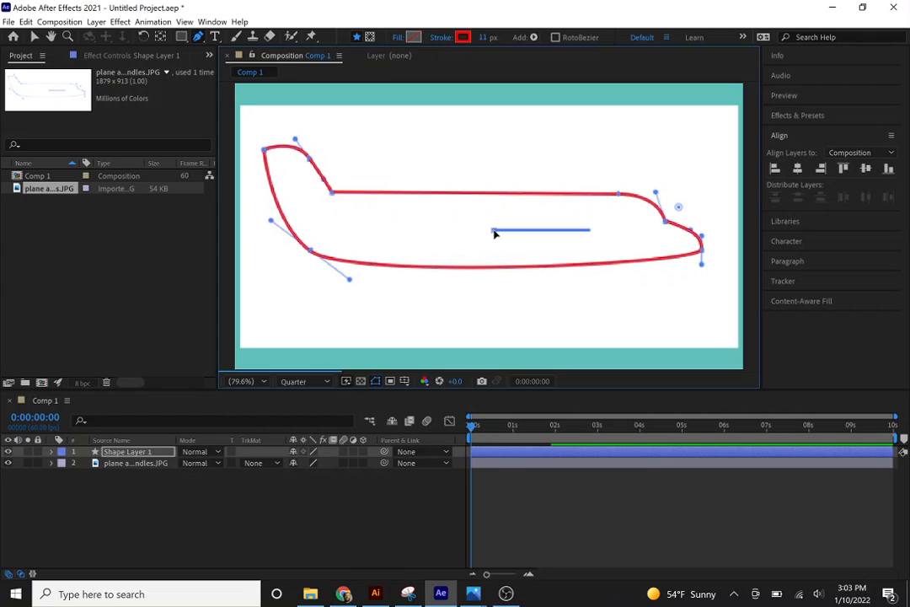
click(590, 231)
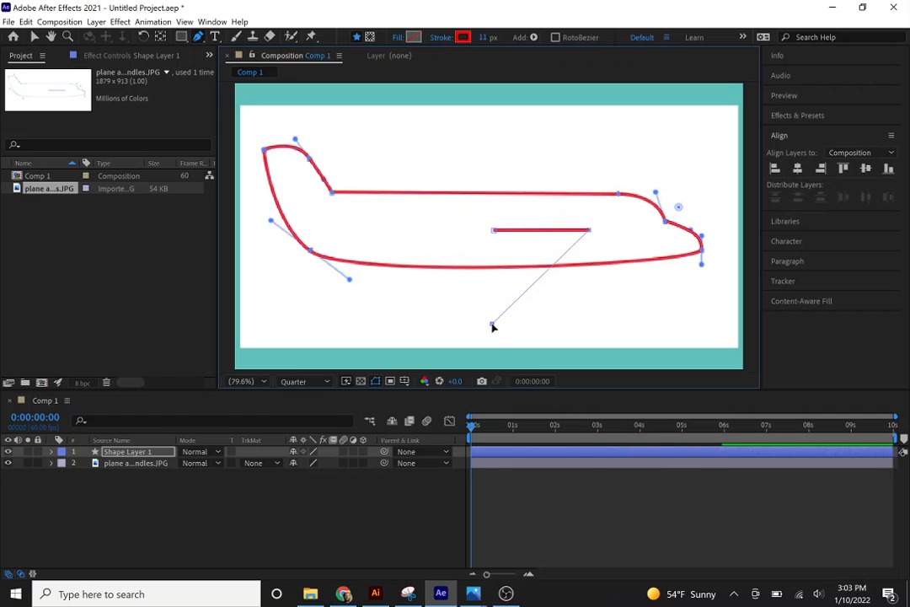
click(492, 323)
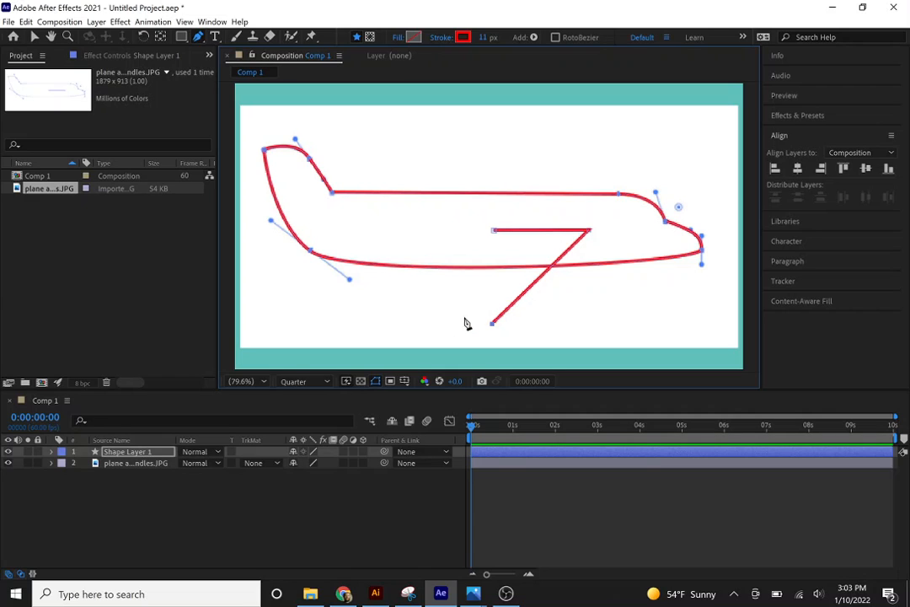
click(445, 323)
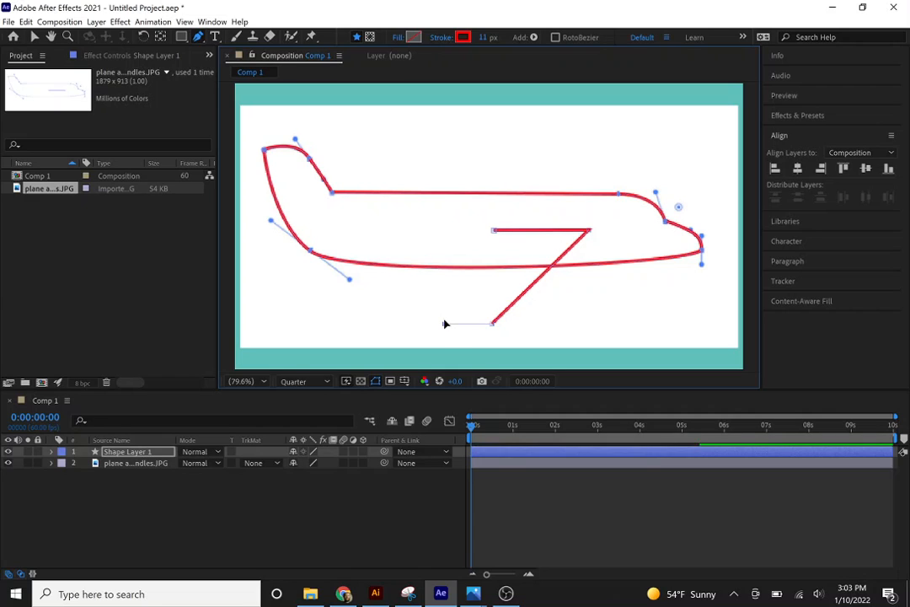
click(494, 230)
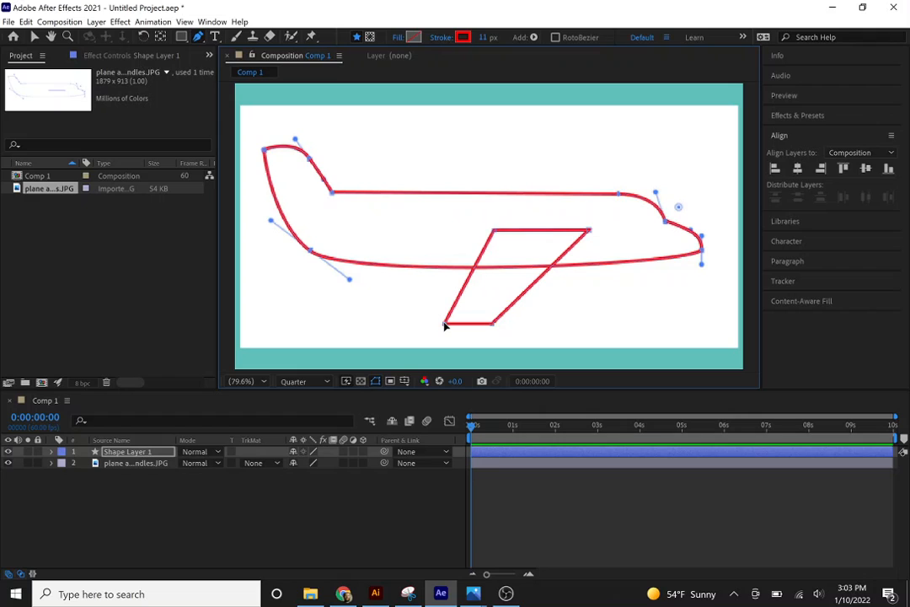
drag(445, 326, 423, 326)
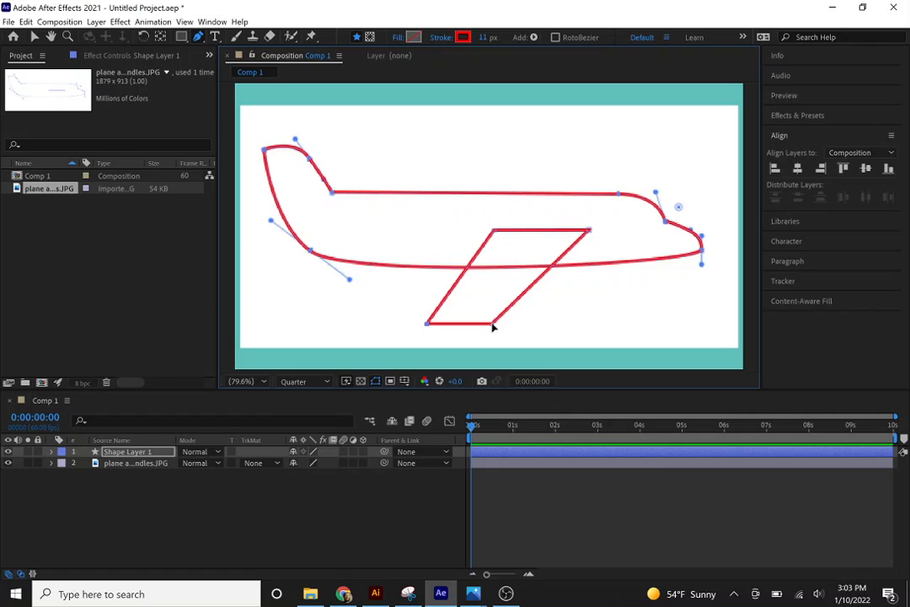
drag(493, 327, 477, 325)
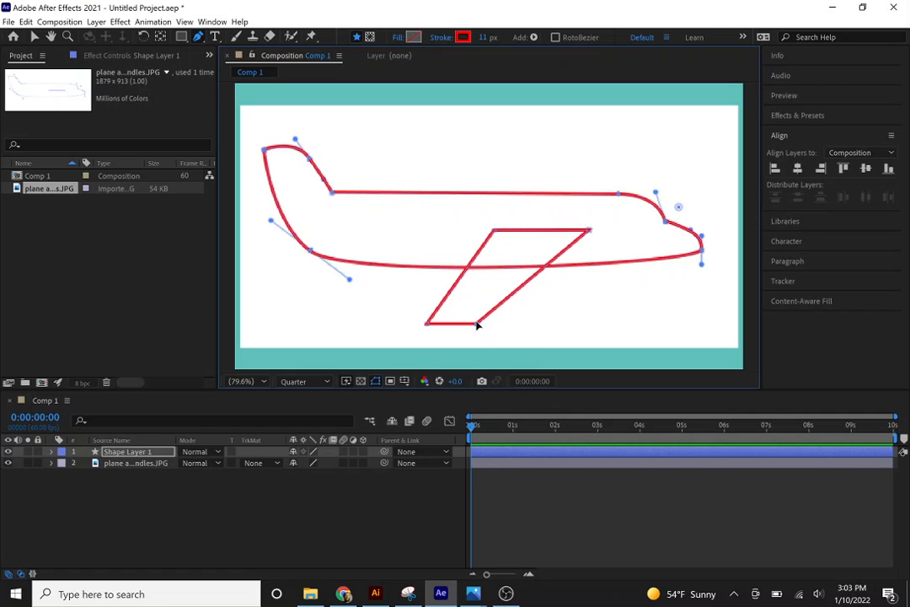
Draw a second, shorter four-sided wing extending above the fuselage, and shift its two tip corners toward the tail.
click(499, 222)
click(597, 221)
click(580, 156)
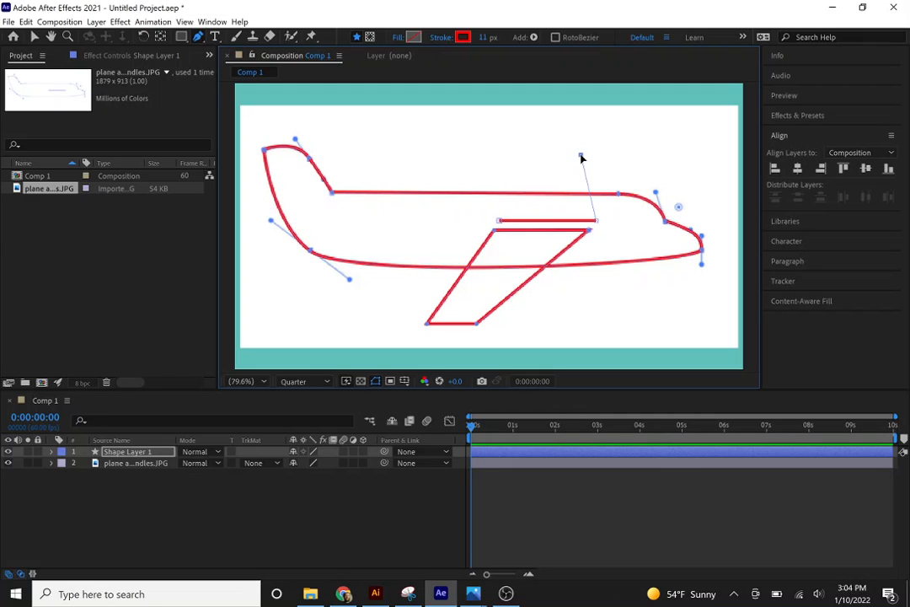
click(512, 155)
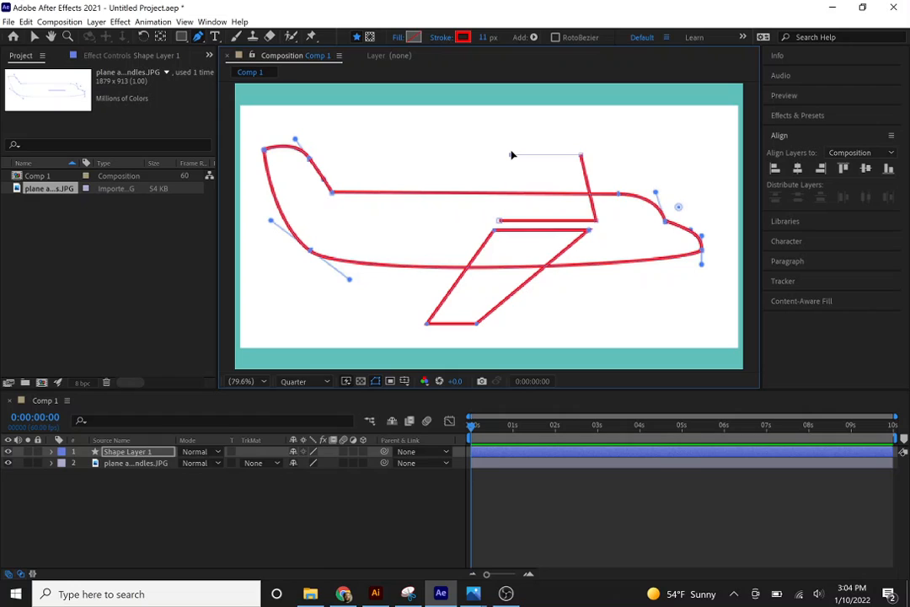
click(501, 222)
drag(582, 157, 562, 156)
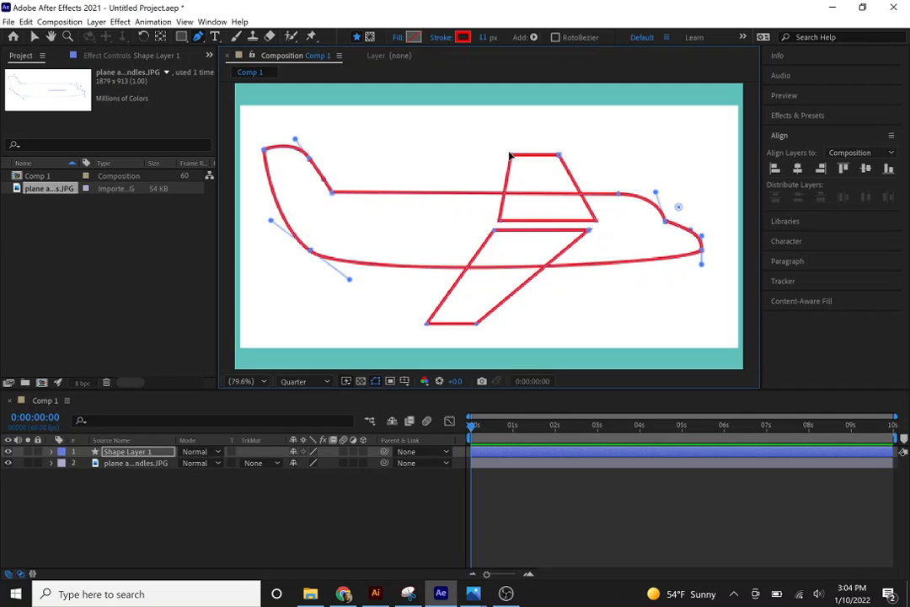
drag(511, 157, 491, 159)
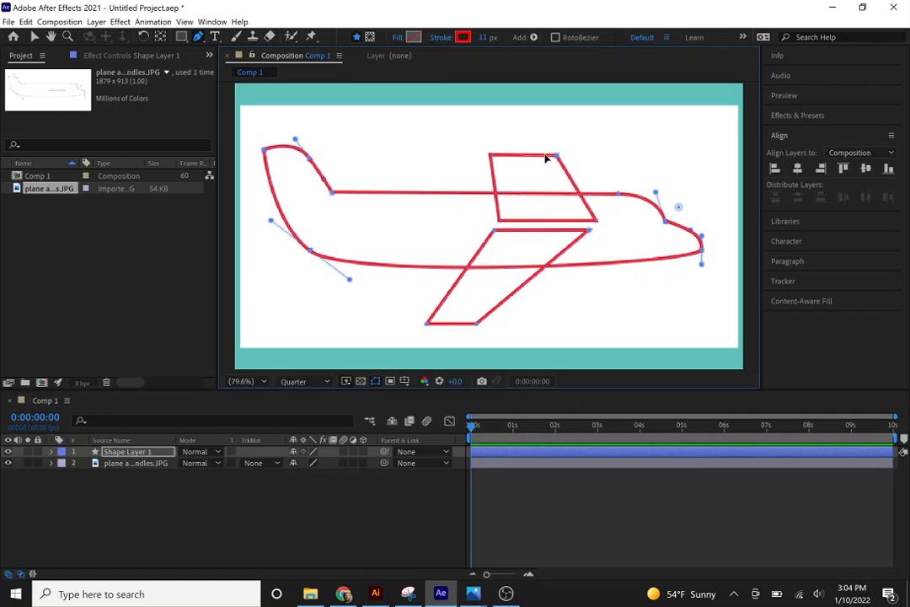
drag(554, 156, 540, 158)
Set the upper wing's fill color to A3B2B9 and apply the same fill to all of Shape Layer 1.
click(413, 38)
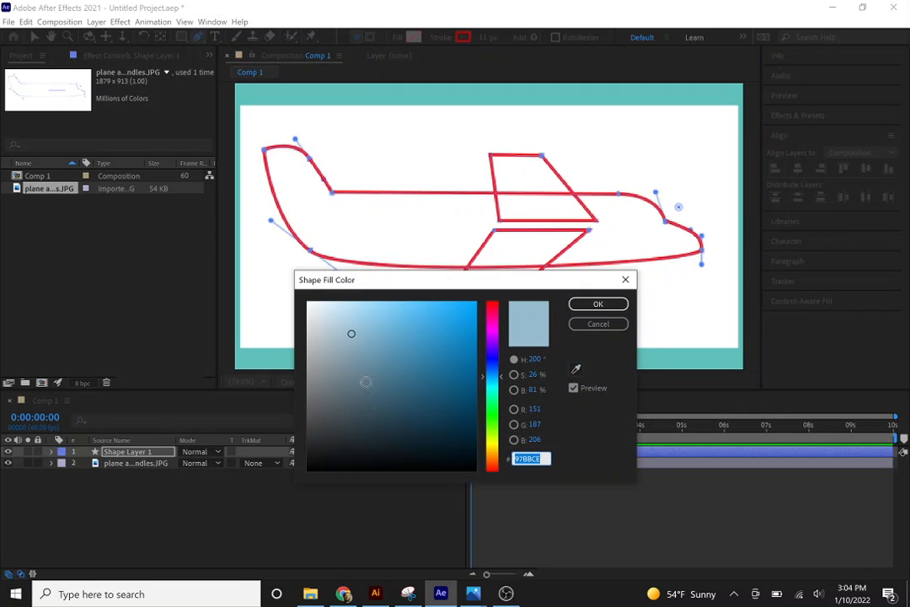
click(327, 346)
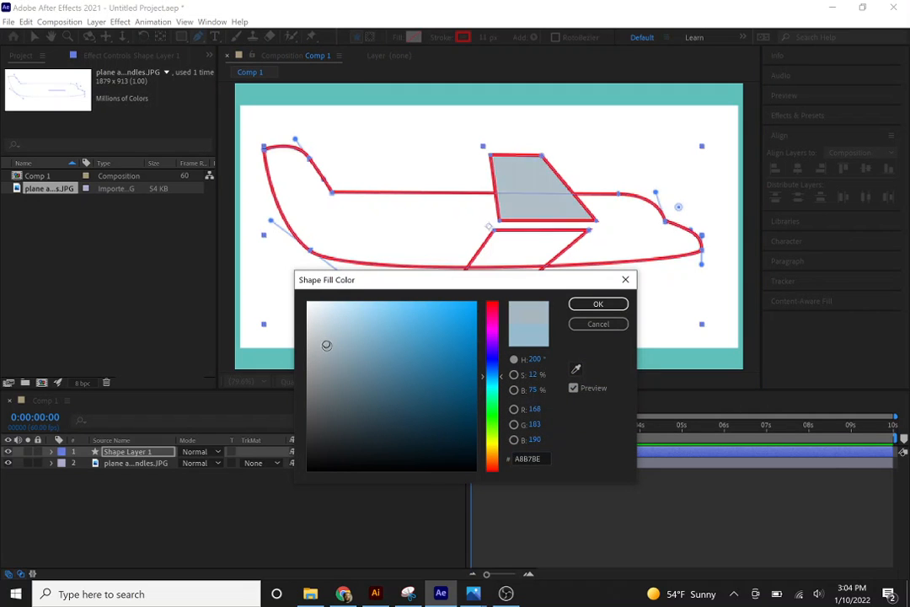
drag(327, 346, 327, 348)
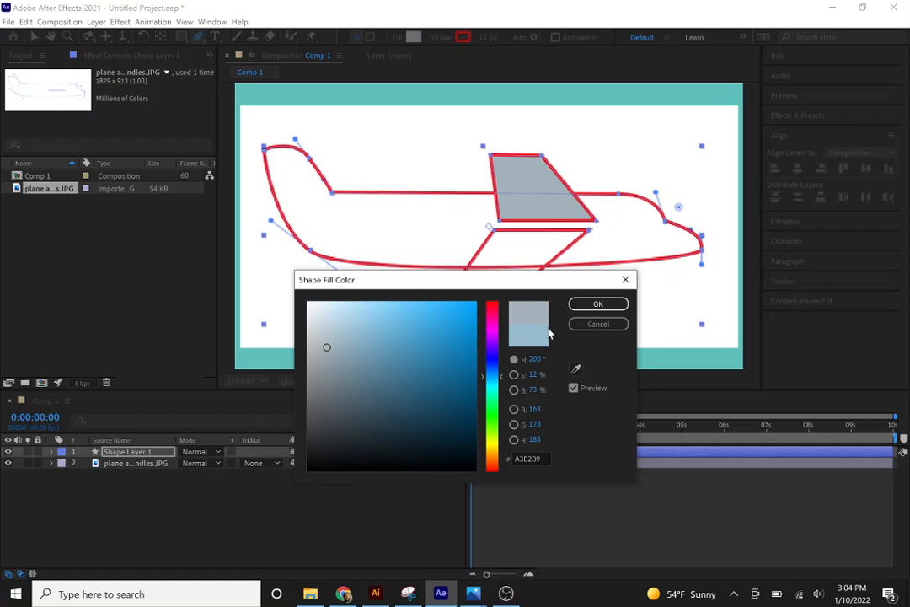
click(598, 304)
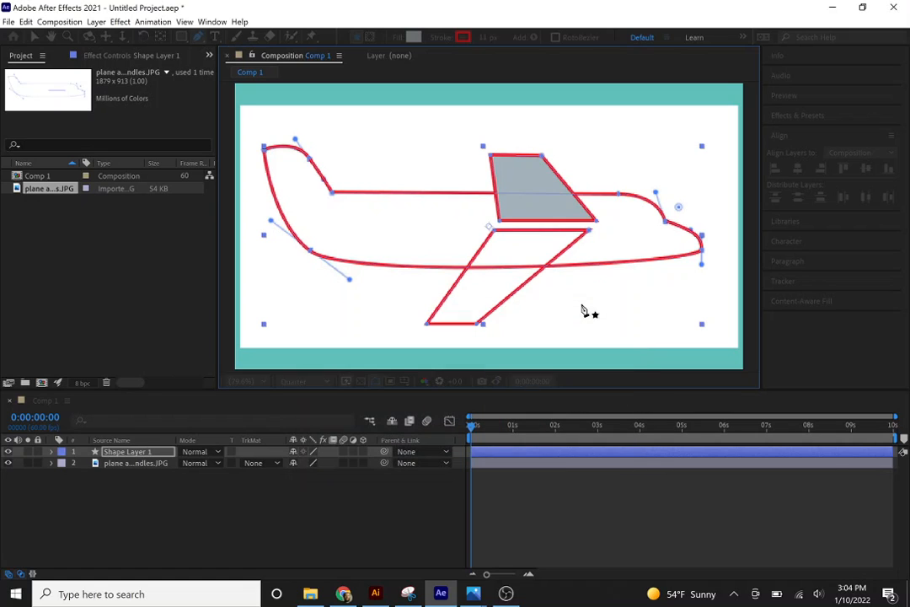
click(145, 453)
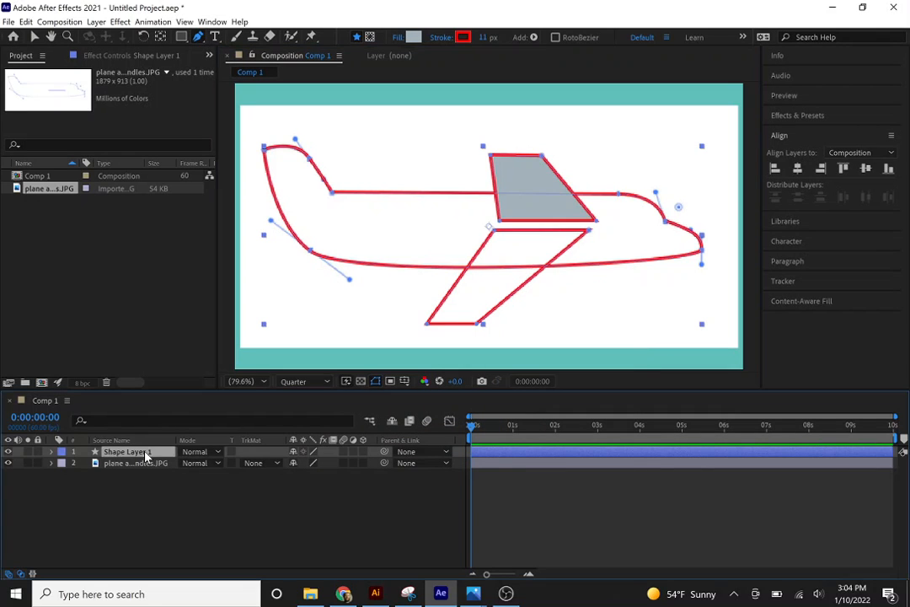
click(413, 38)
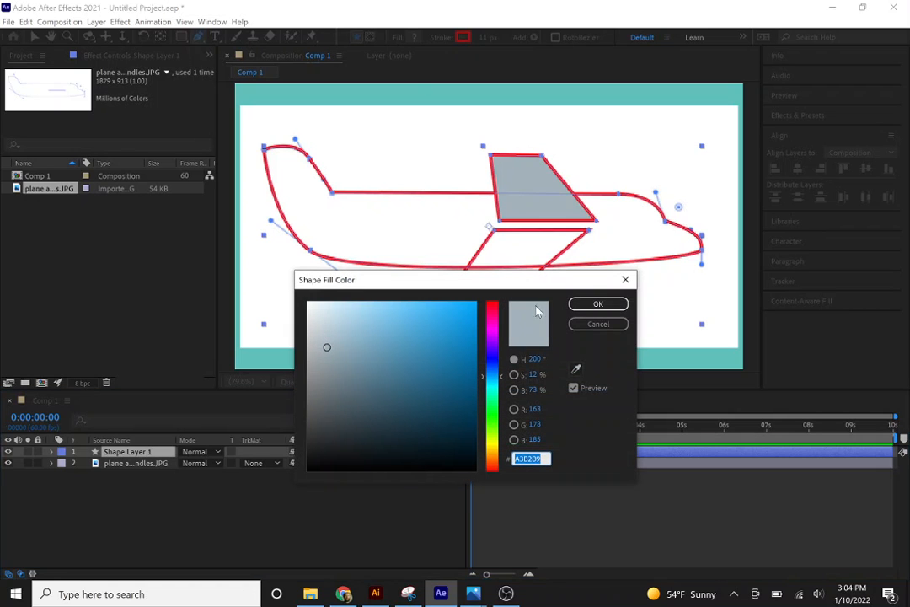
click(594, 304)
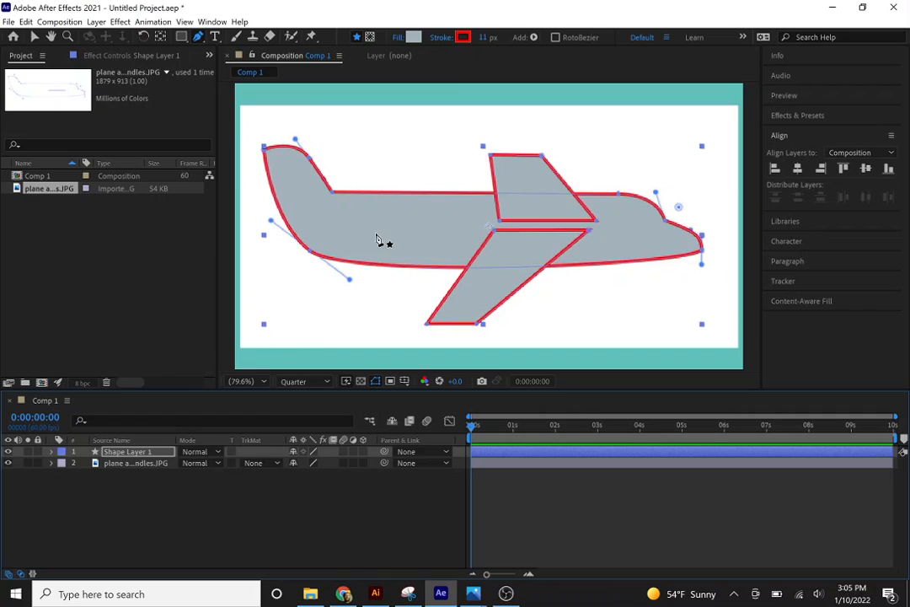
Set the stroke color of Shape Layer 1 to dark gray, 6E6464.
click(464, 39)
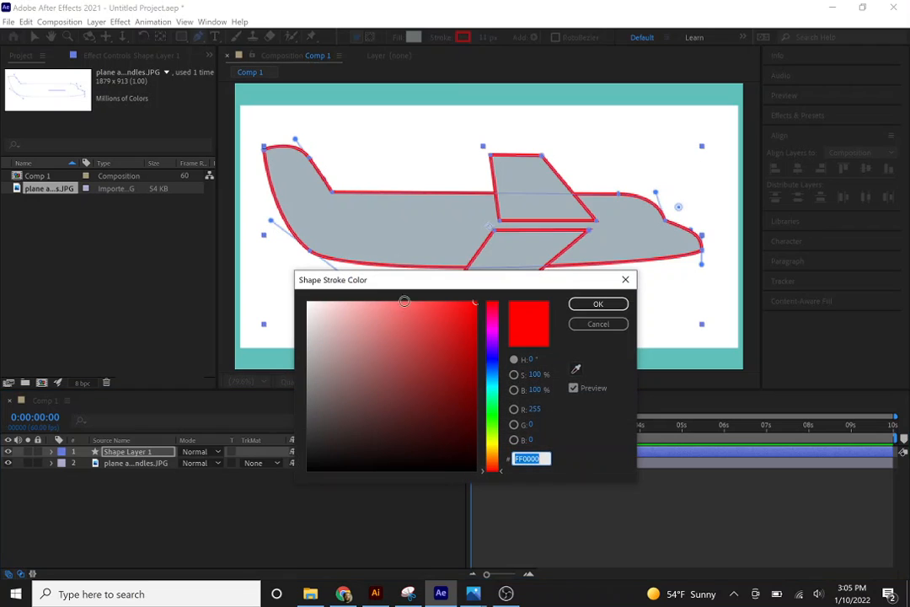
click(320, 397)
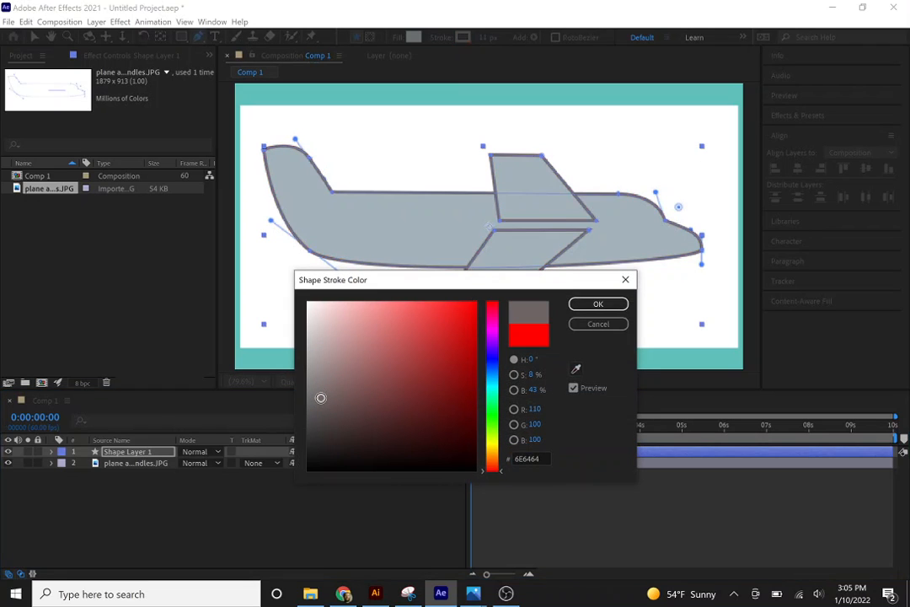
click(594, 306)
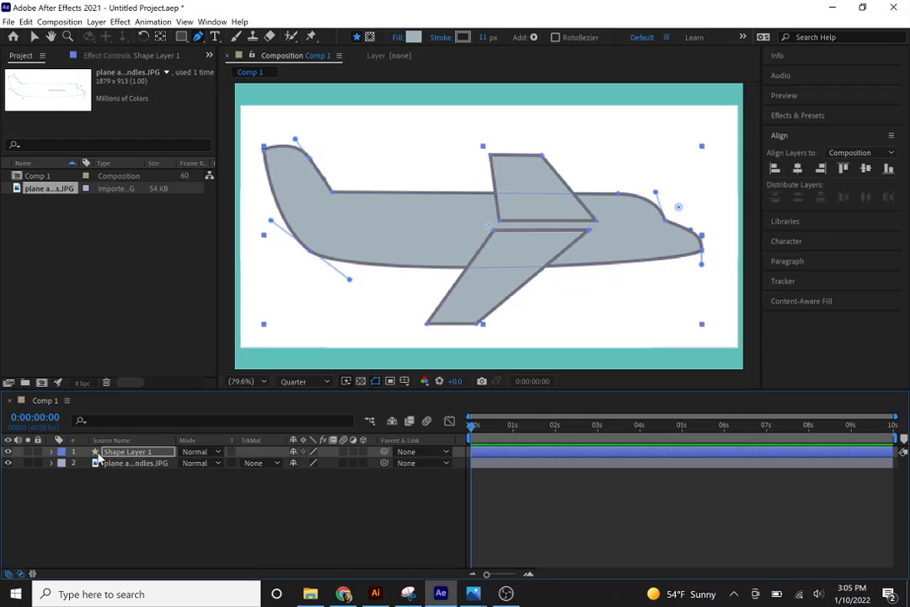
Expand Shape Layer 1's contents and toggle each shape's visibility to identify which plane part it is.
click(52, 453)
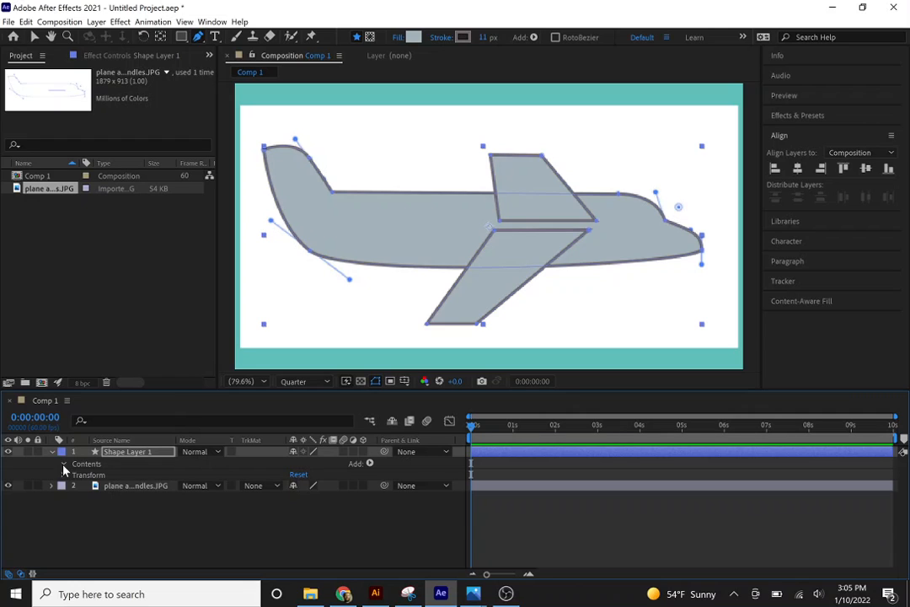
click(64, 465)
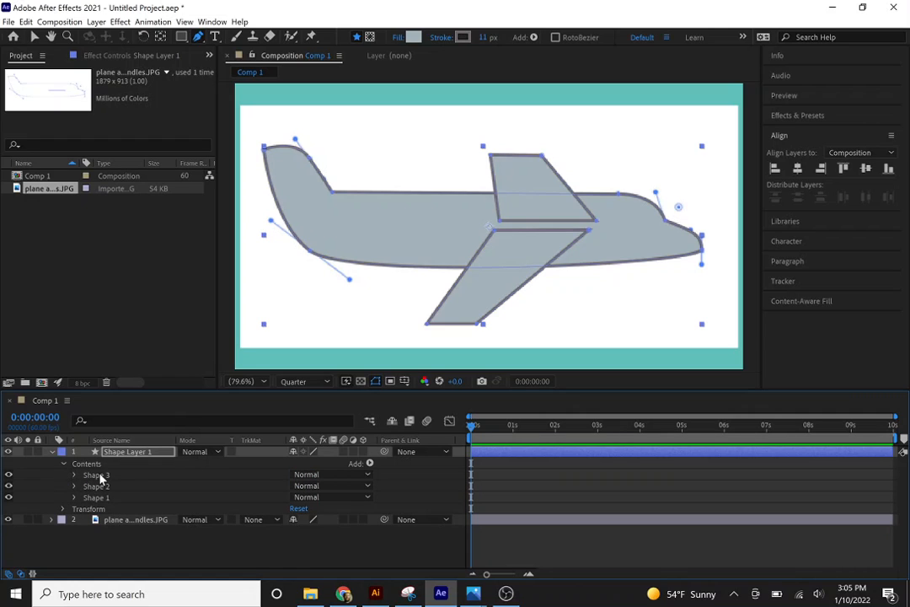
click(99, 476)
click(100, 487)
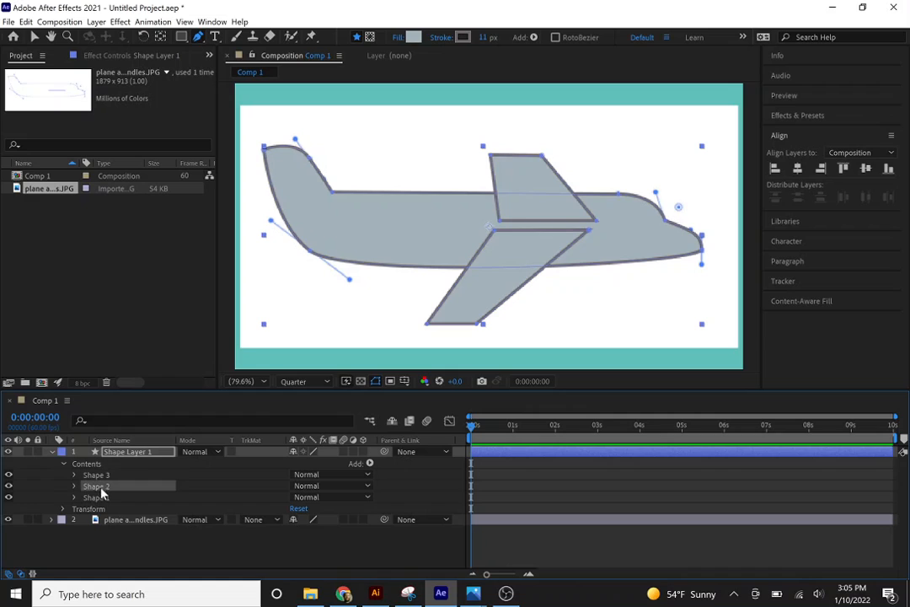
click(102, 499)
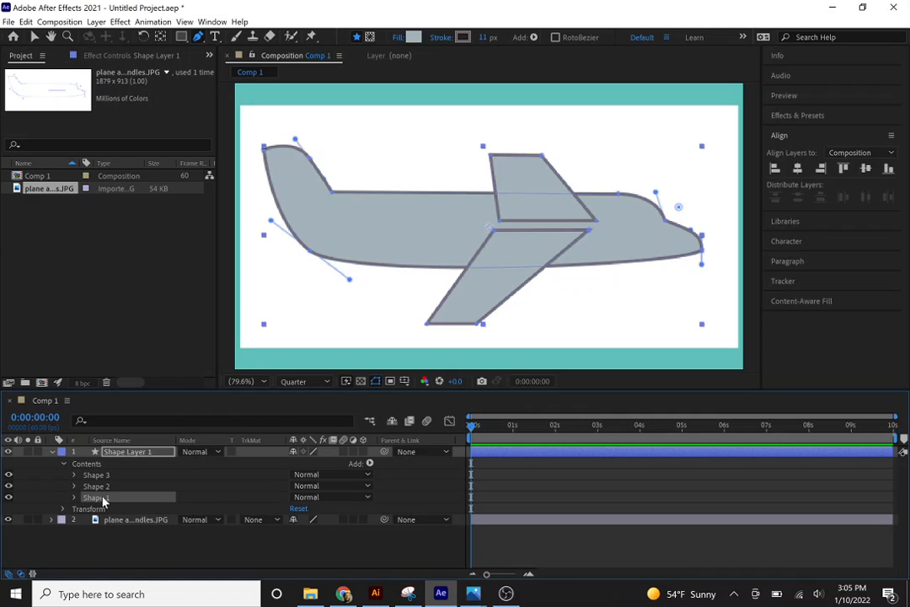
click(8, 477)
click(8, 477)
click(8, 487)
click(9, 487)
click(9, 498)
click(9, 498)
Move Shape 3, the upper wing, below Shape 1 in the layer's contents so it sits behind the fuselage.
click(97, 477)
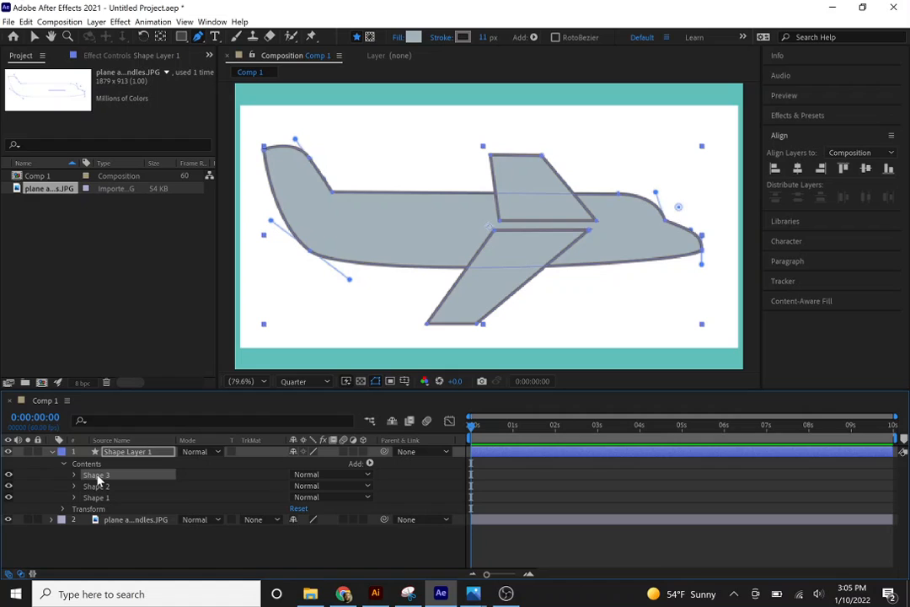
click(9, 475)
click(9, 475)
drag(107, 477, 110, 504)
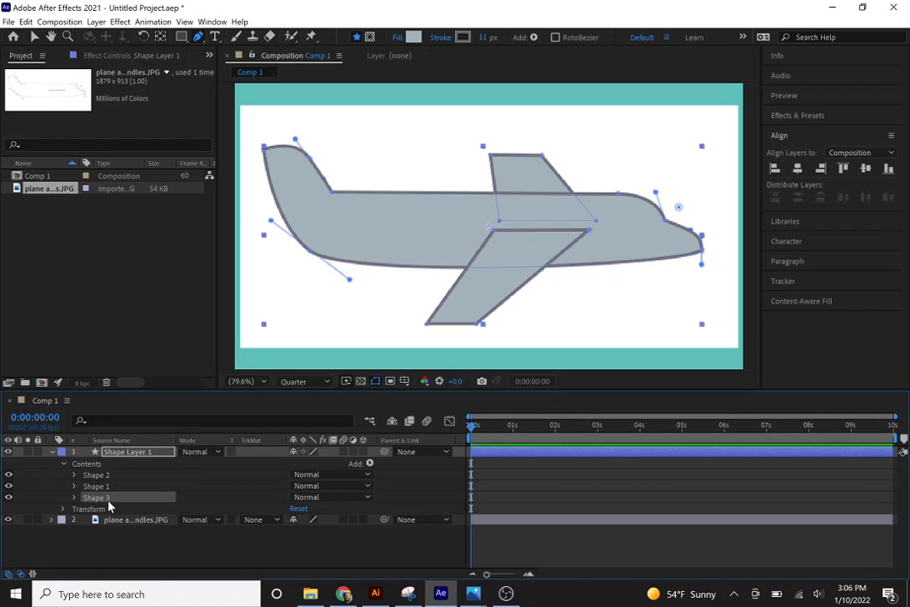
click(117, 551)
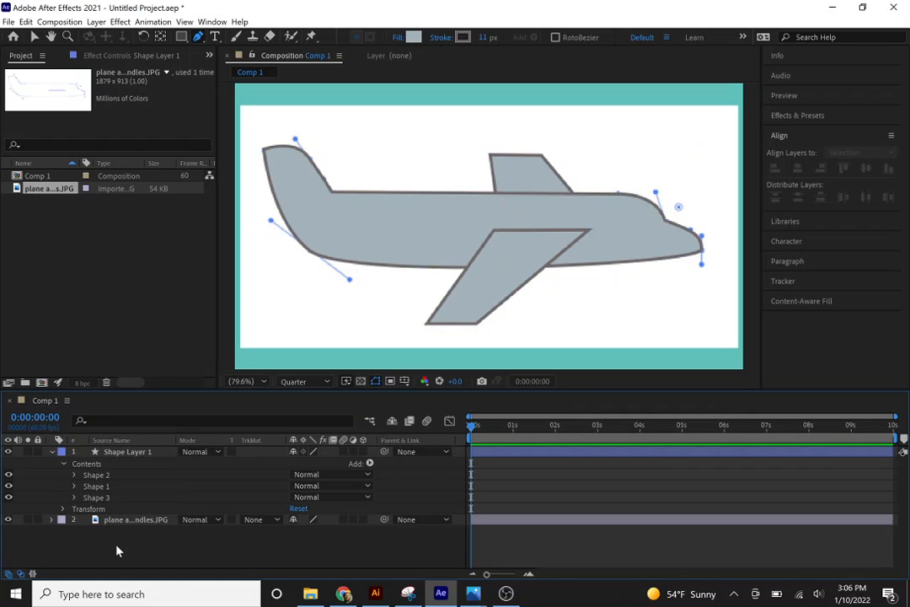
Darken the fill color of Shape 3, the rear wing, to 8F9DA3.
click(99, 498)
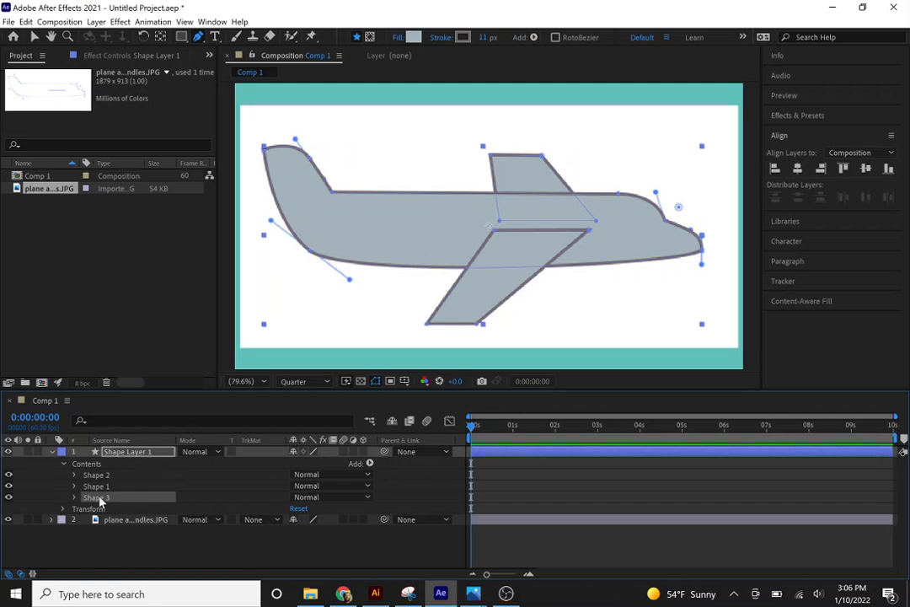
click(412, 38)
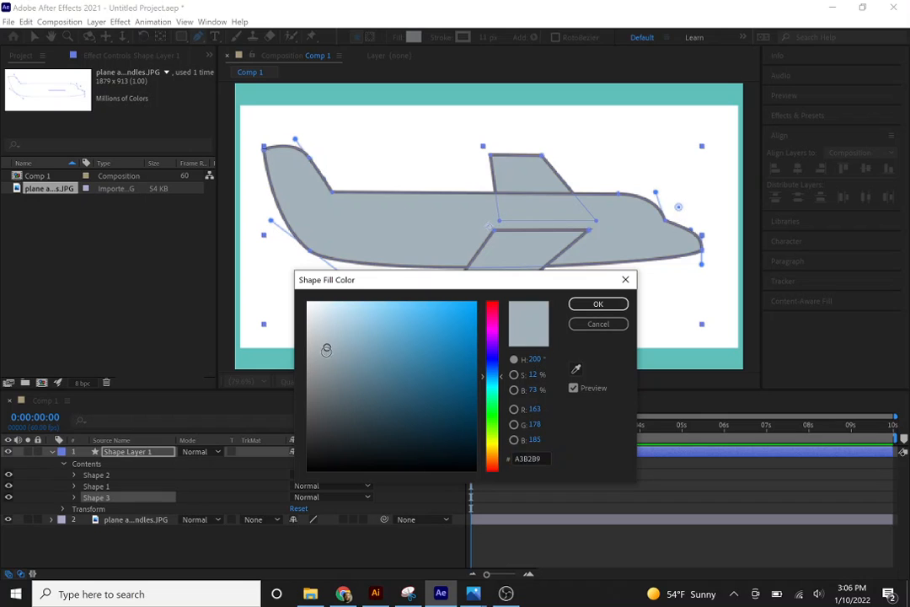
drag(326, 348, 327, 362)
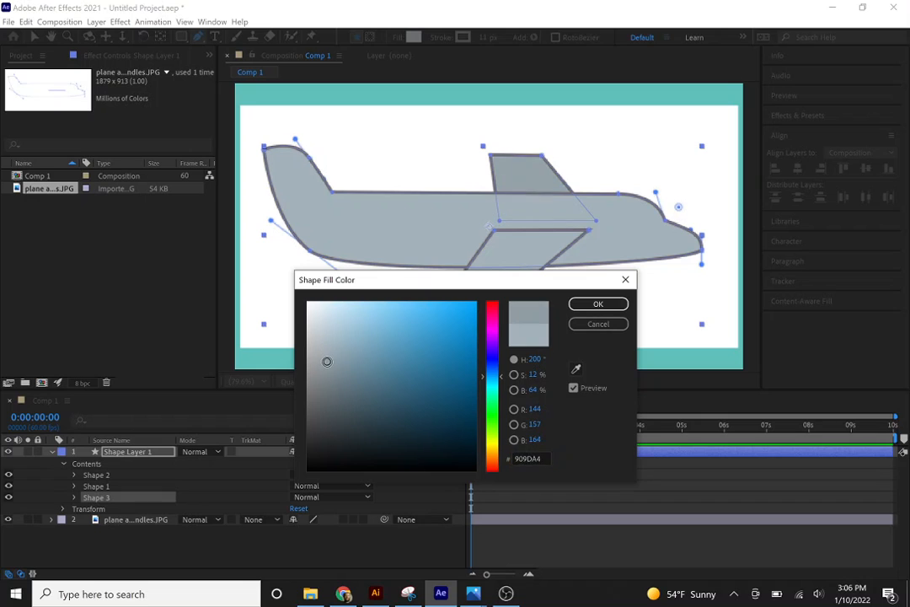
click(598, 304)
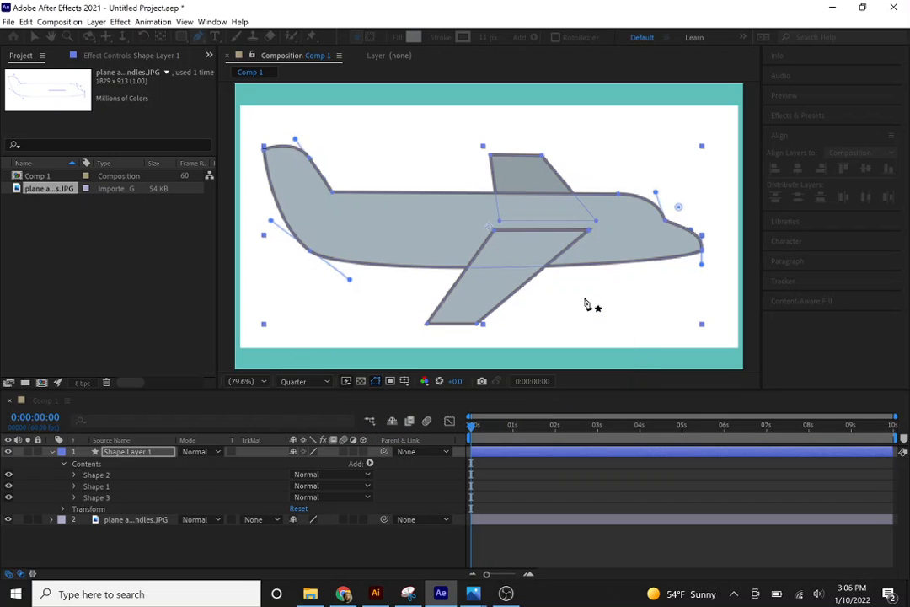
Lighten the fill color of Shape 2, the front wing, to AFC0C8.
click(95, 475)
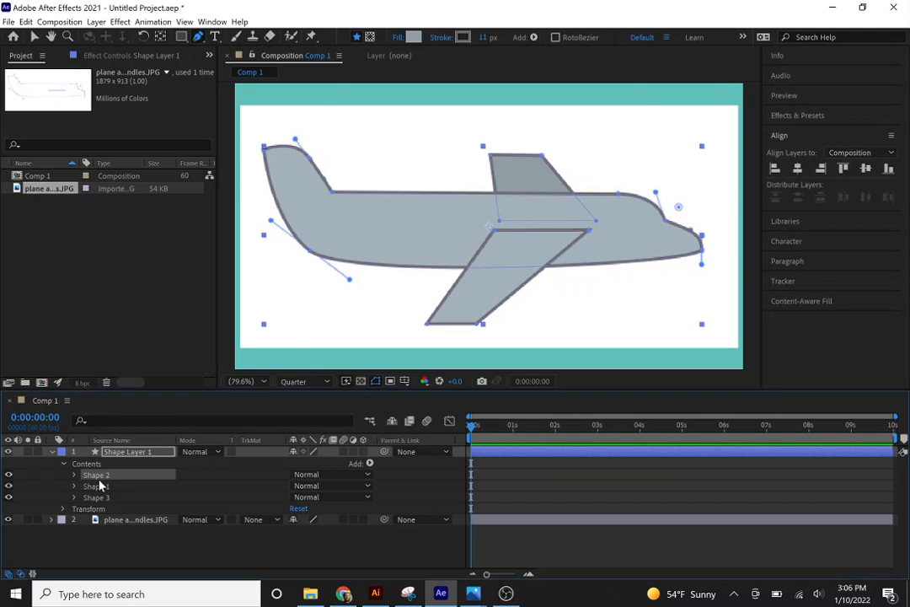
click(413, 38)
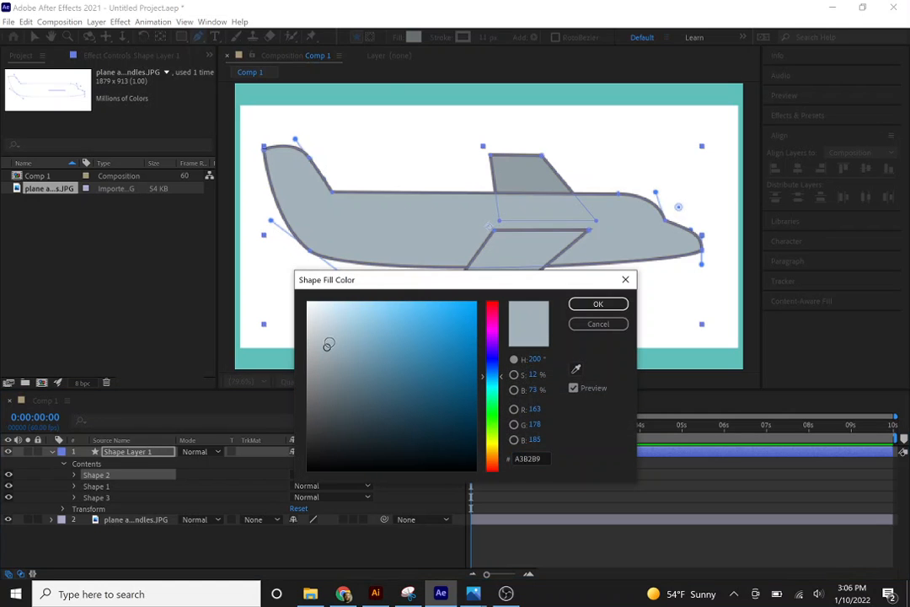
click(328, 338)
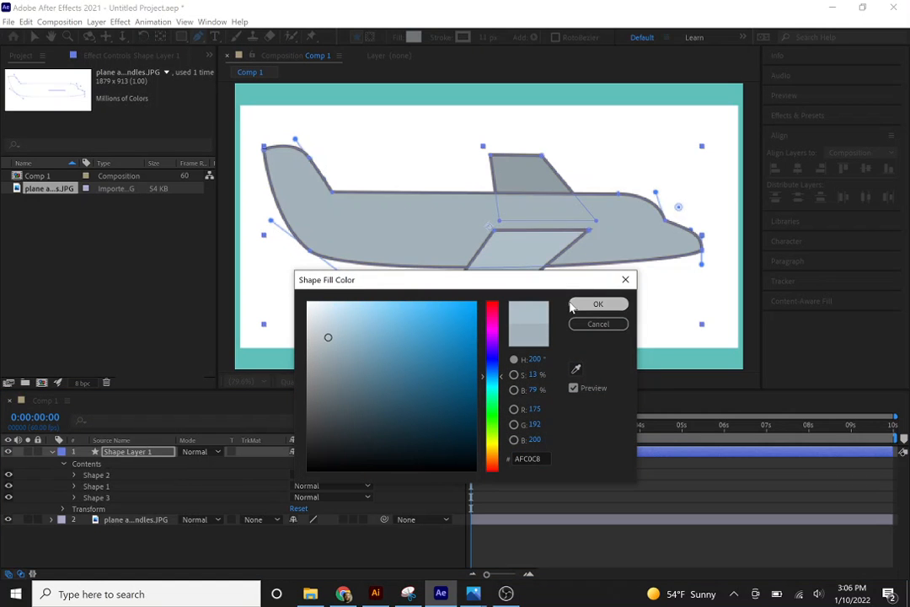
click(599, 303)
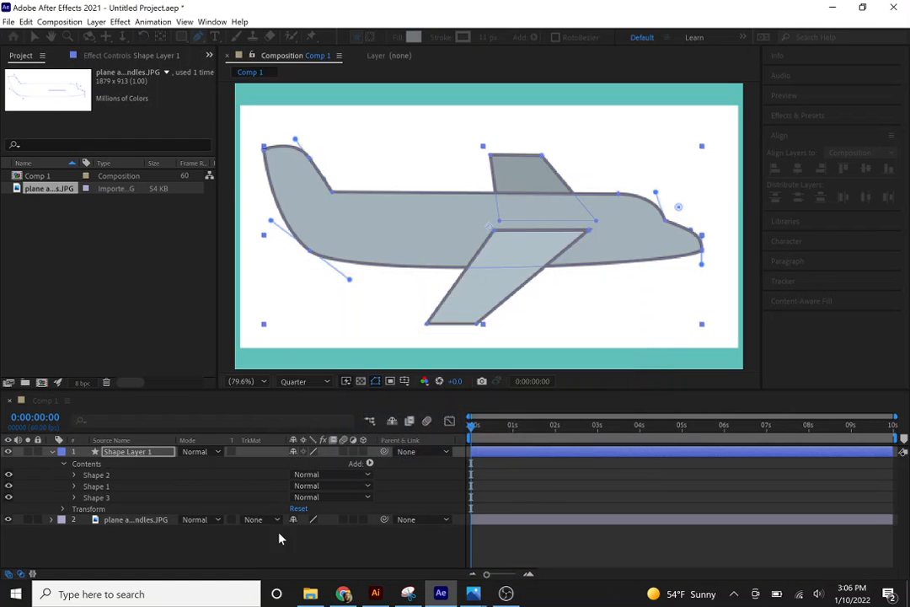
click(226, 561)
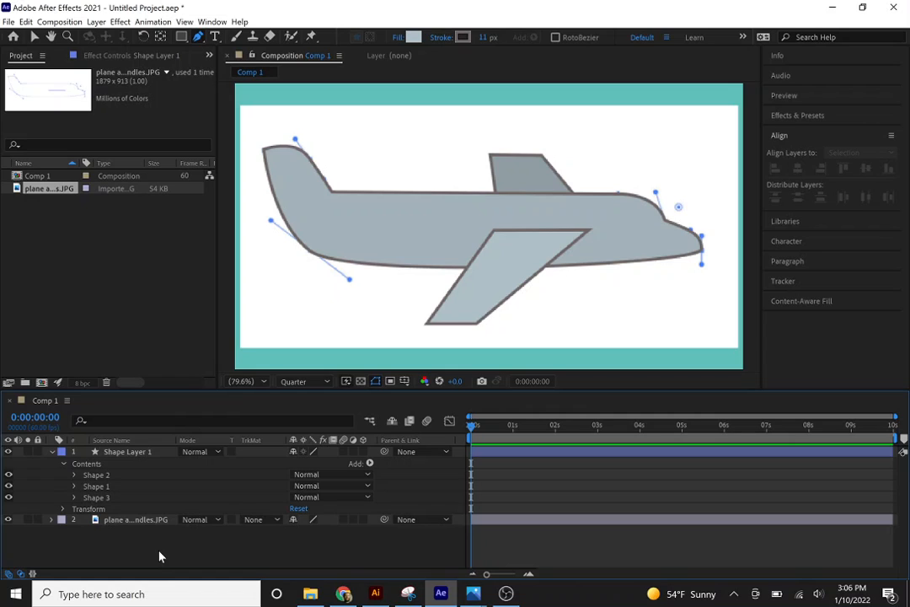
Delete the plane template image layer from Comp 1 and collapse Shape Layer 1's contents.
click(121, 522)
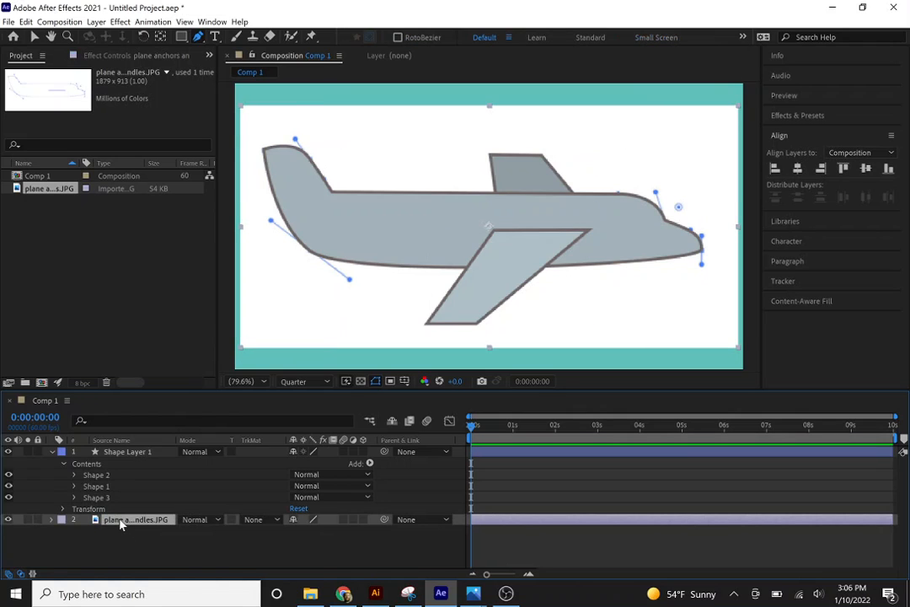
key(Delete)
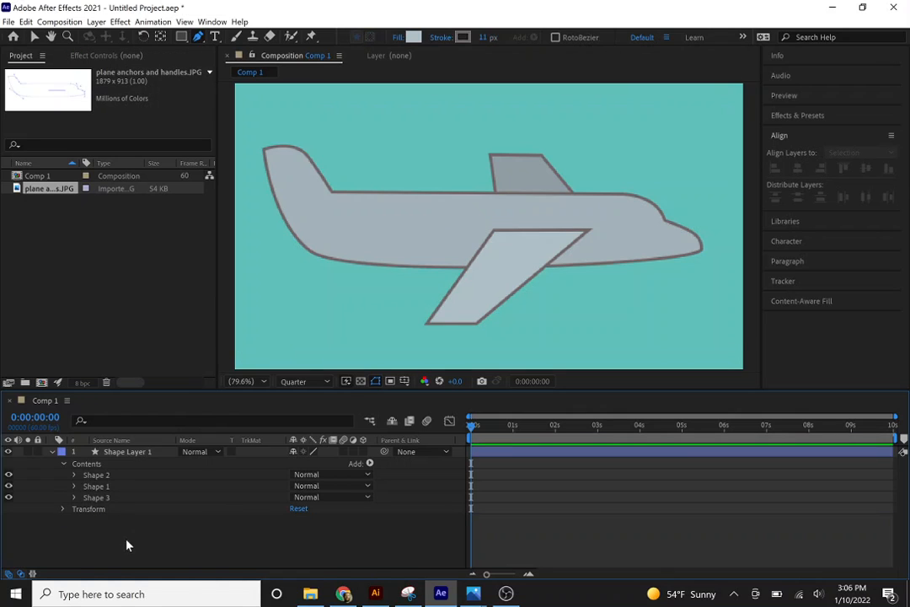
click(56, 453)
click(53, 452)
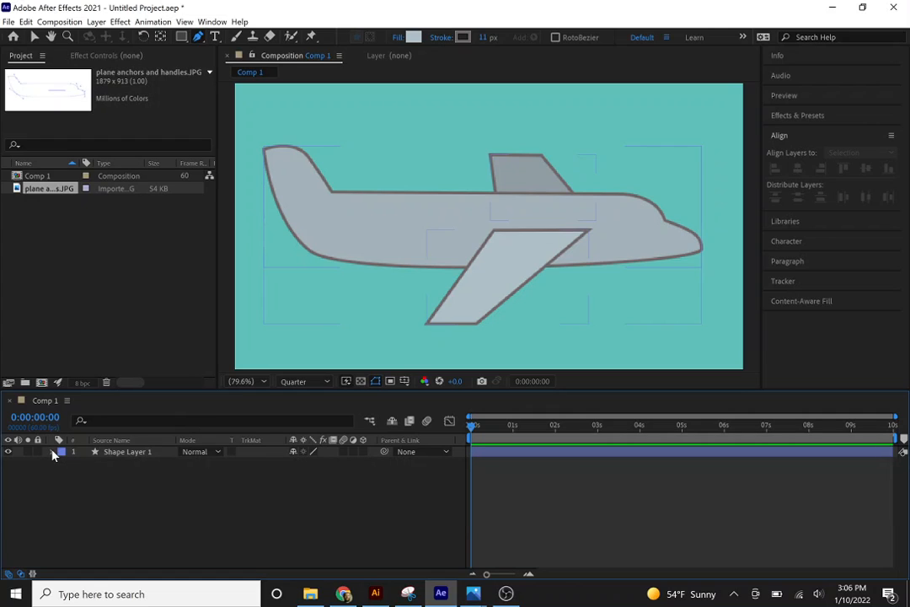
Reveal Shape Layer 1's Position and keyframe it at 0 seconds with the plane raised to 960, 315.
click(99, 503)
key(p)
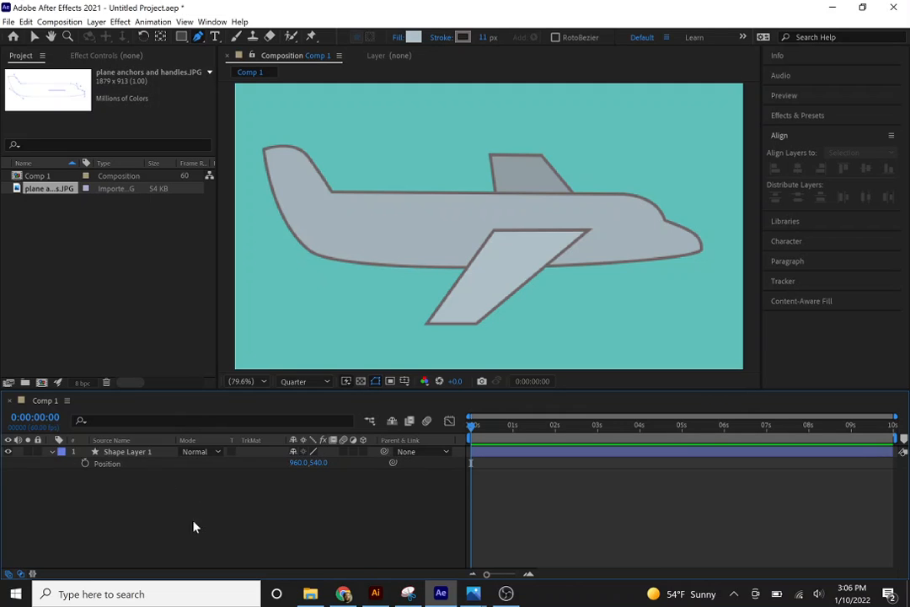
click(76, 471)
click(85, 463)
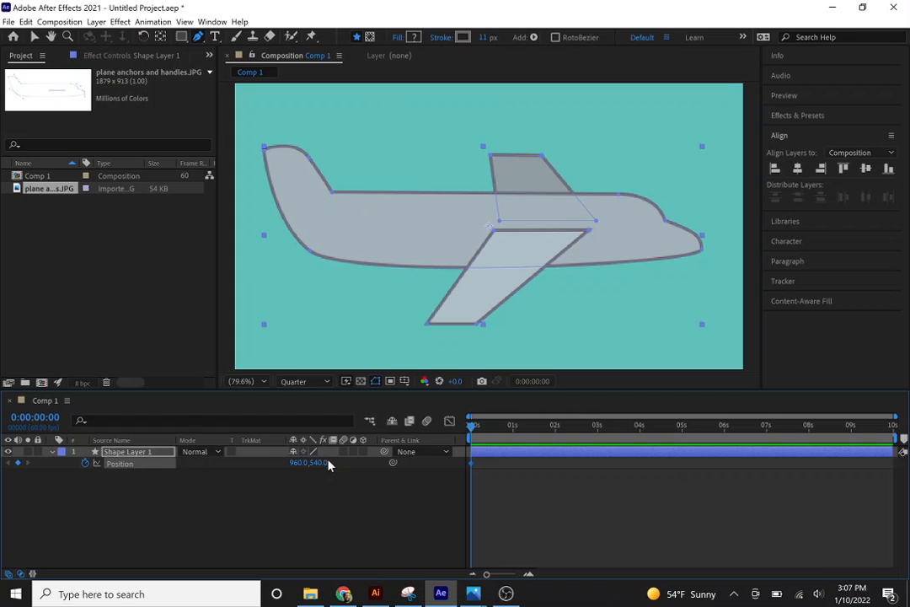
drag(327, 464, 215, 451)
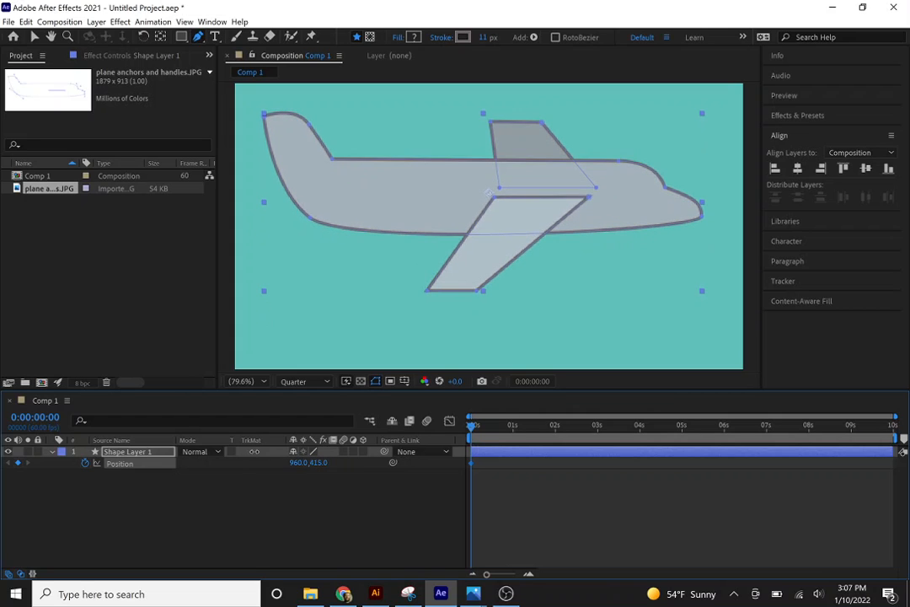
click(248, 382)
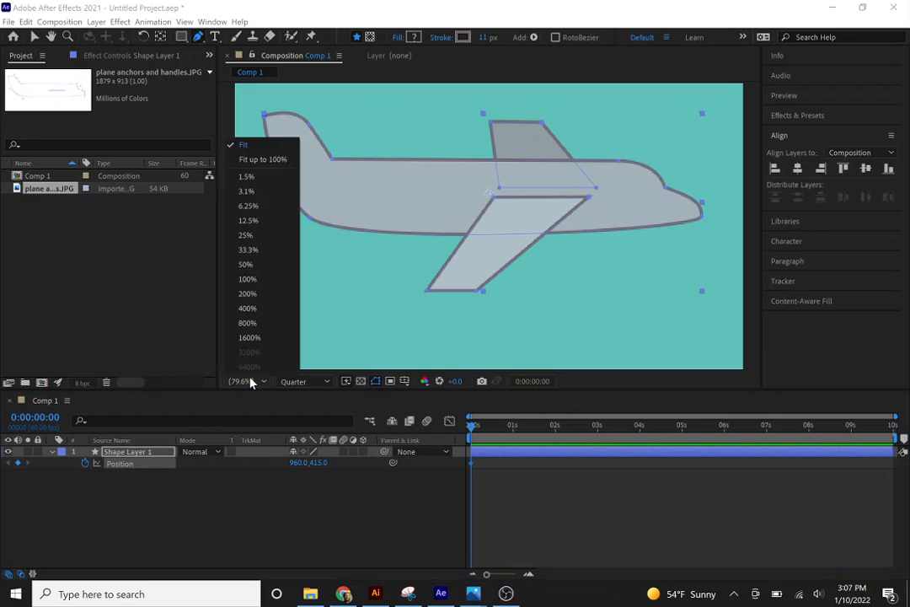
click(325, 508)
click(319, 487)
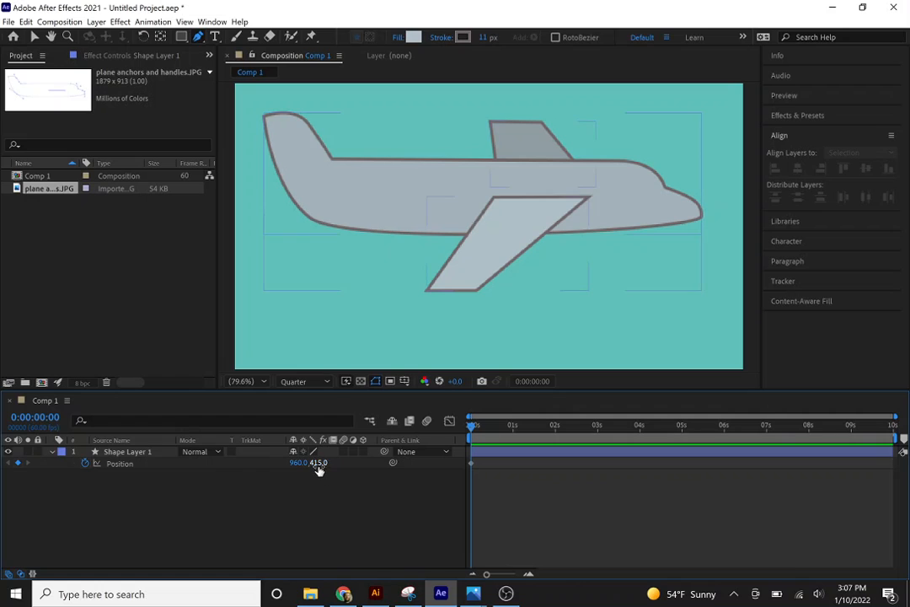
drag(316, 463, 258, 460)
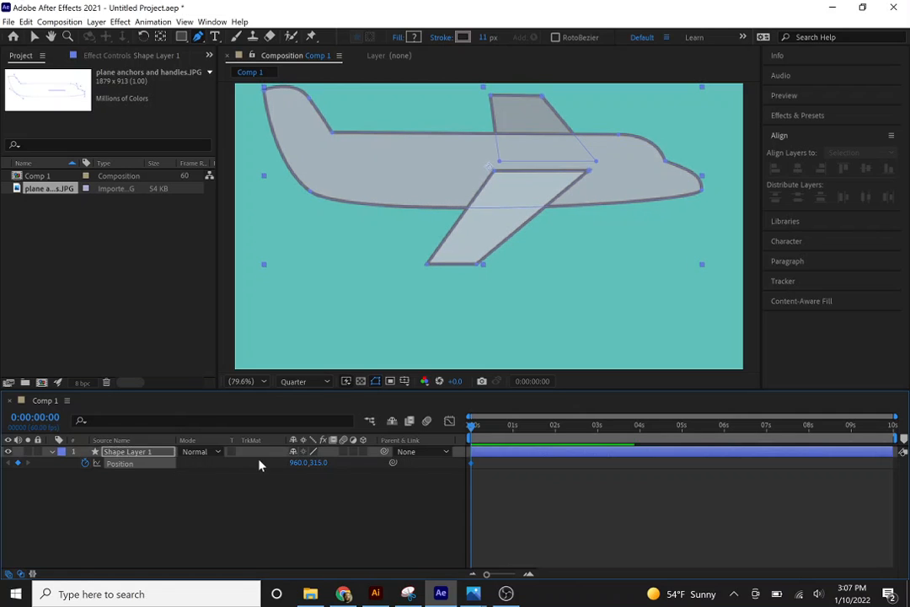
Add a Position keyframe at 1 second that lowers the plane to 960, 701.
click(487, 443)
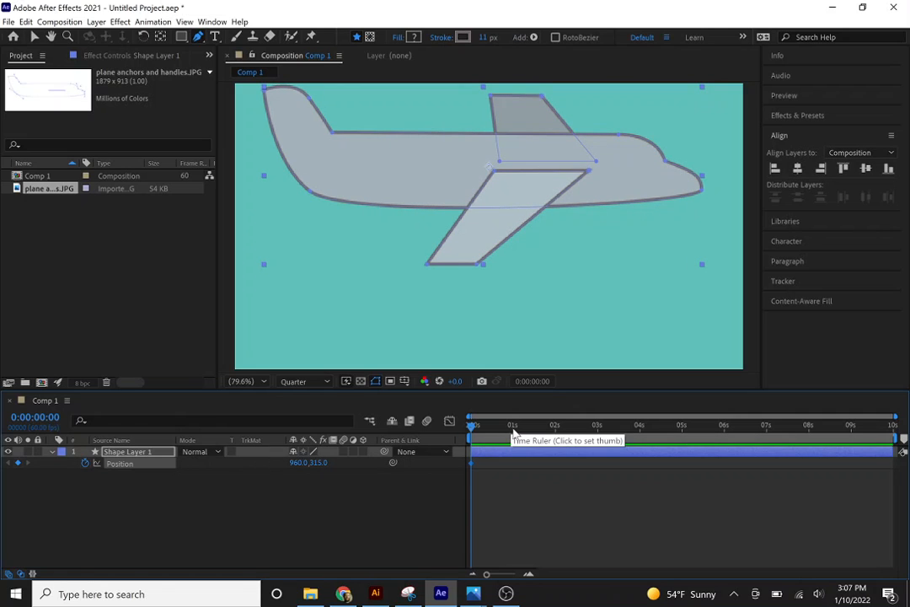
click(512, 428)
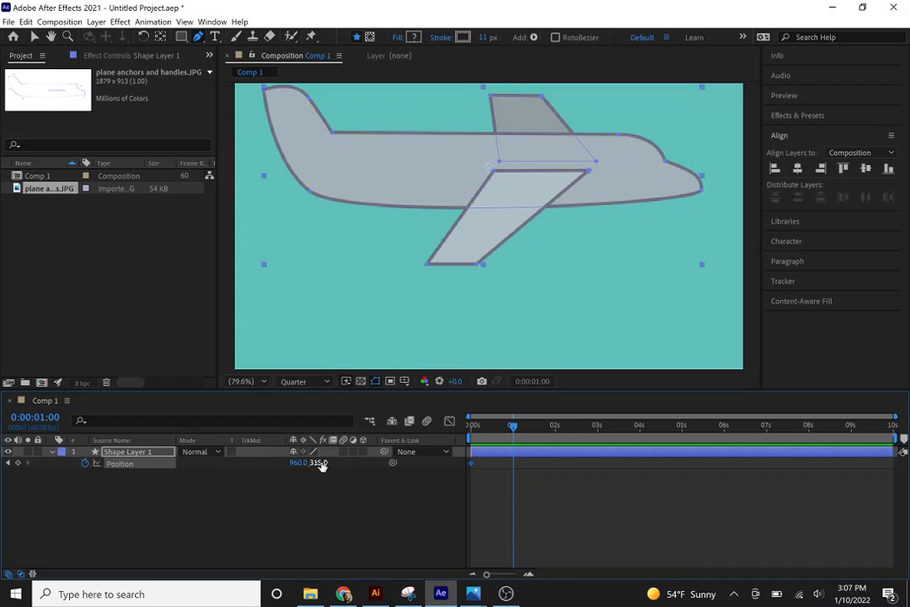
drag(321, 465, 595, 448)
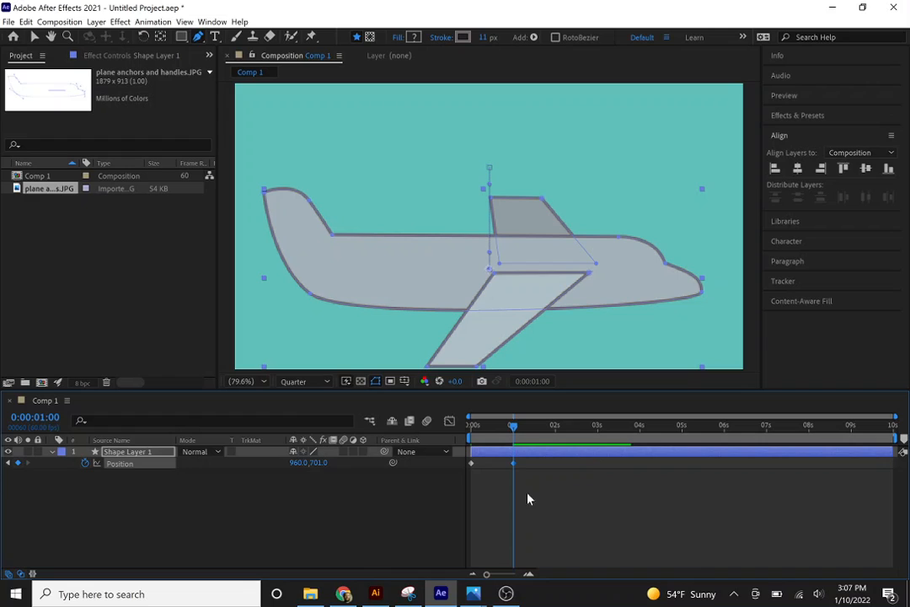
Copy the first Position keyframe to about 2 seconds, at 0:00:01:59.
click(555, 428)
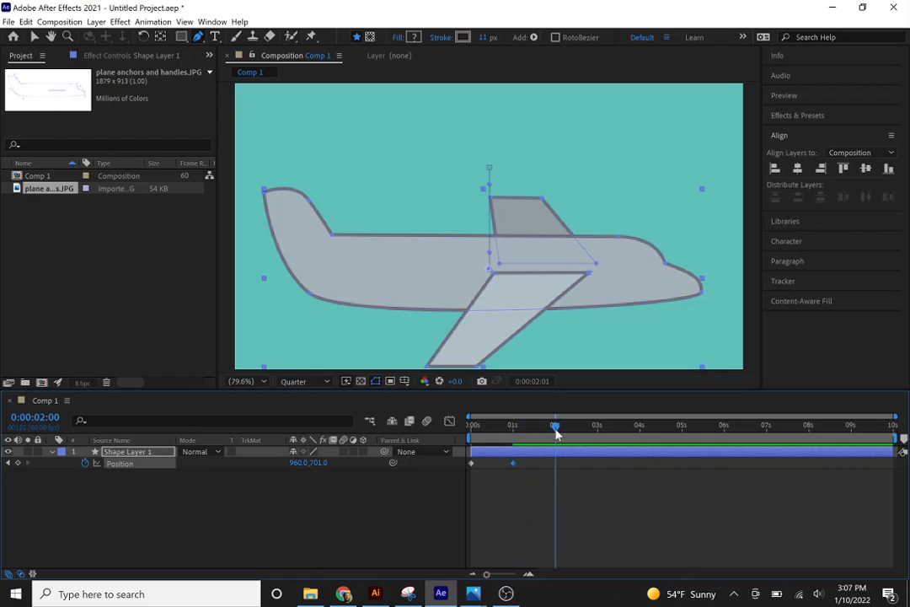
click(555, 429)
click(471, 464)
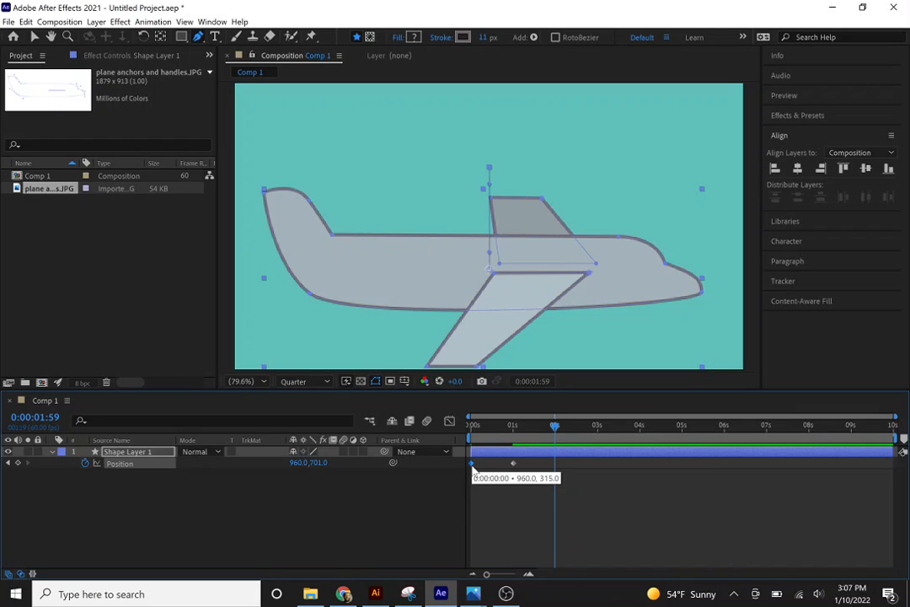
key(ctrl+v)
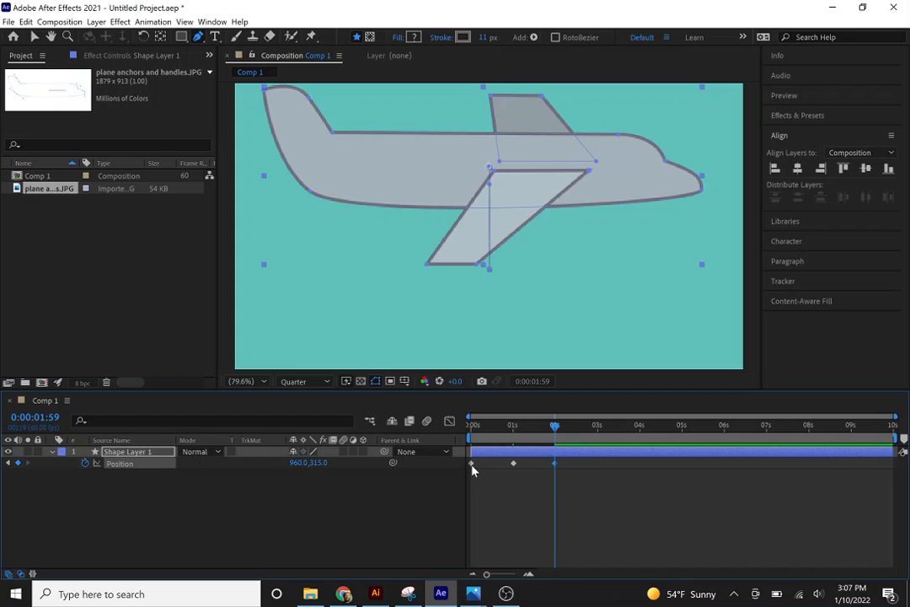
Play the animation from the start and scrub around the last keyframe to review the plane's up-and-down movement.
click(472, 426)
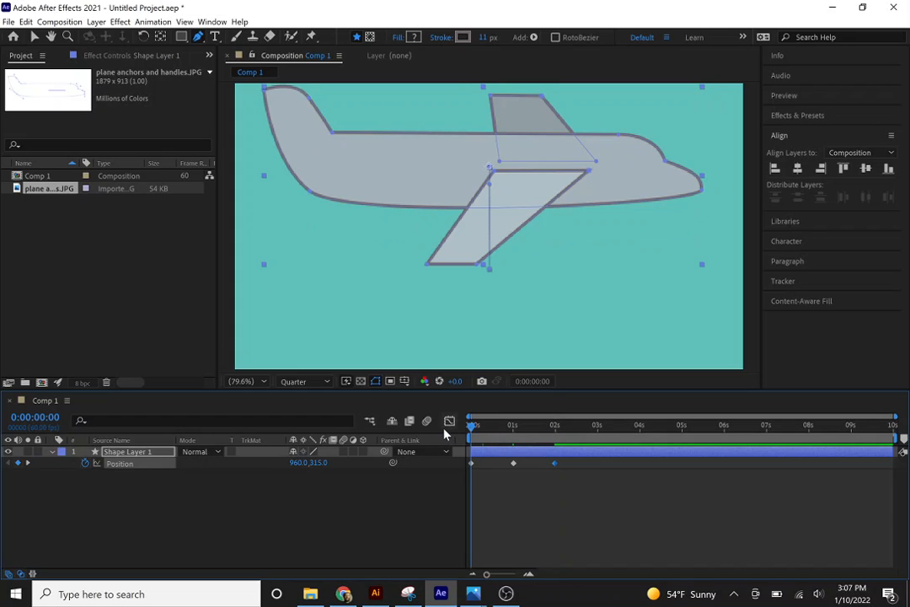
key(space)
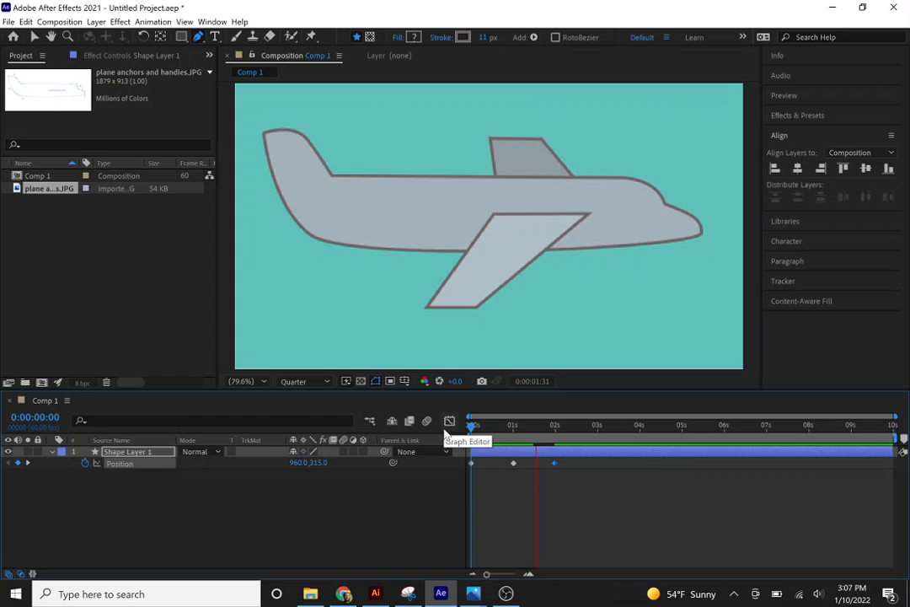
key(space)
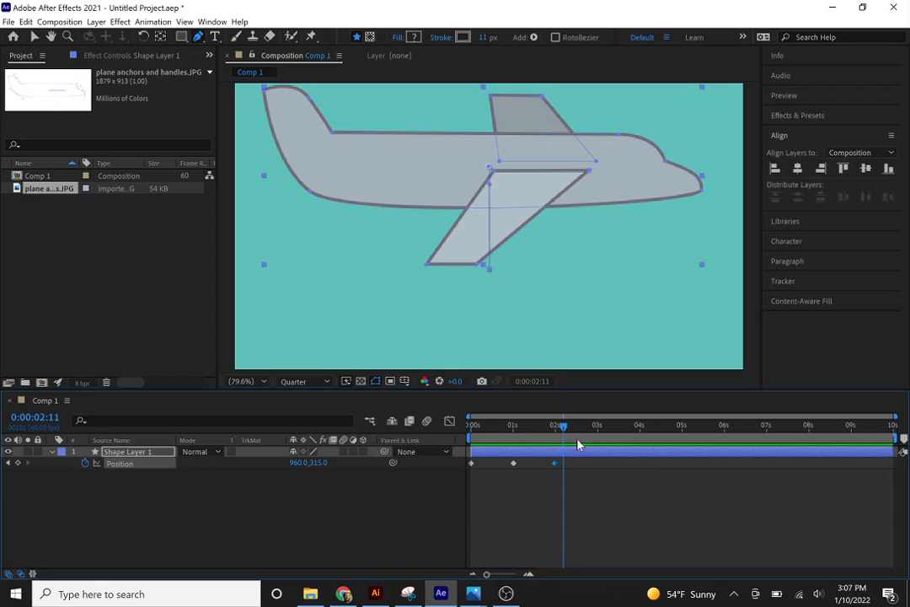
drag(641, 441, 555, 452)
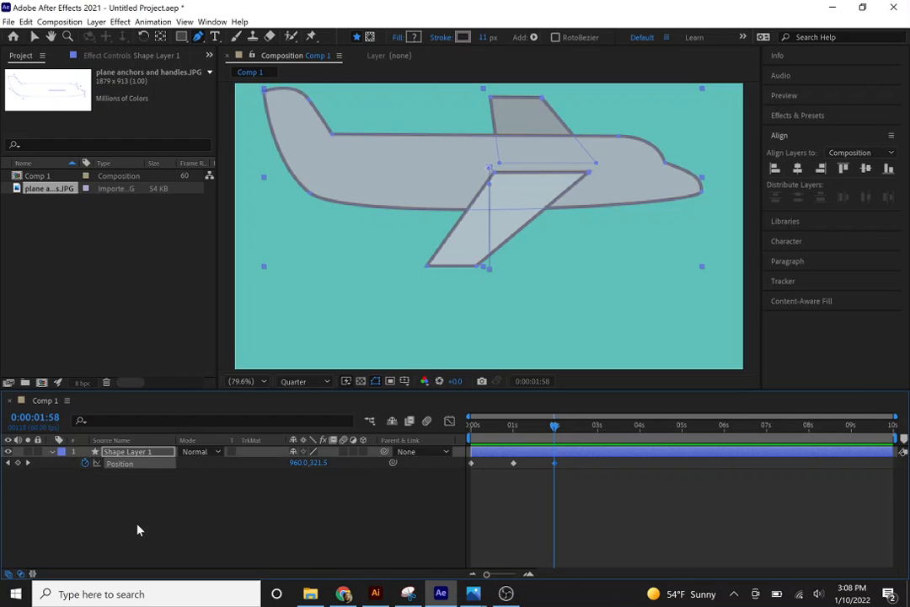
Add the expression loopOutDuration(type = "cycle", duration = 0) to Shape Layer 1's Position.
alt+click(85, 464)
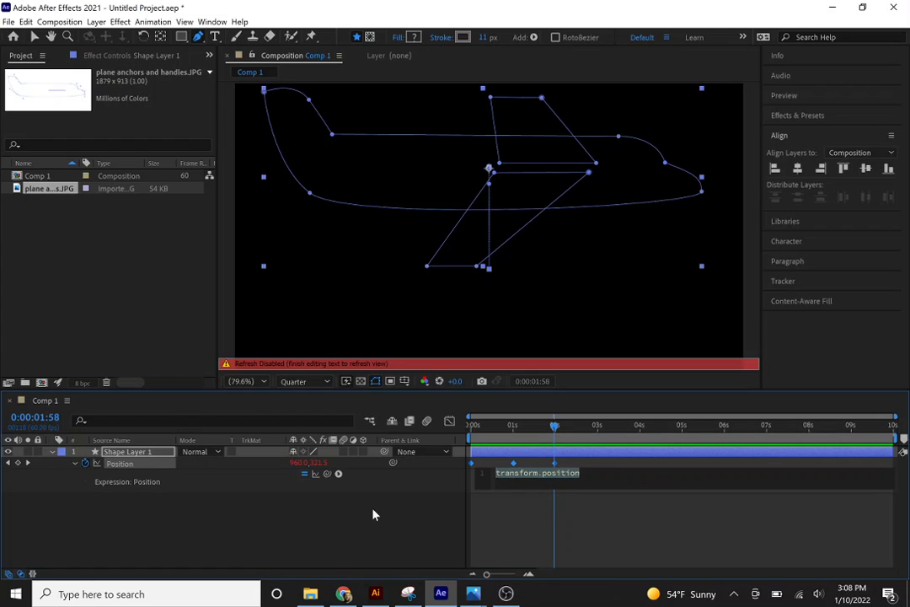
click(338, 473)
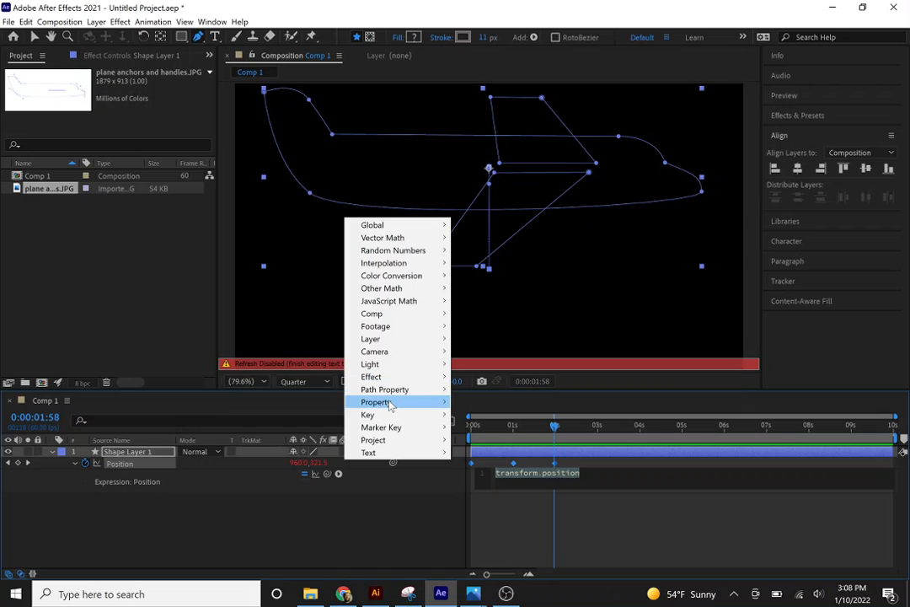
mouse_move(390, 406)
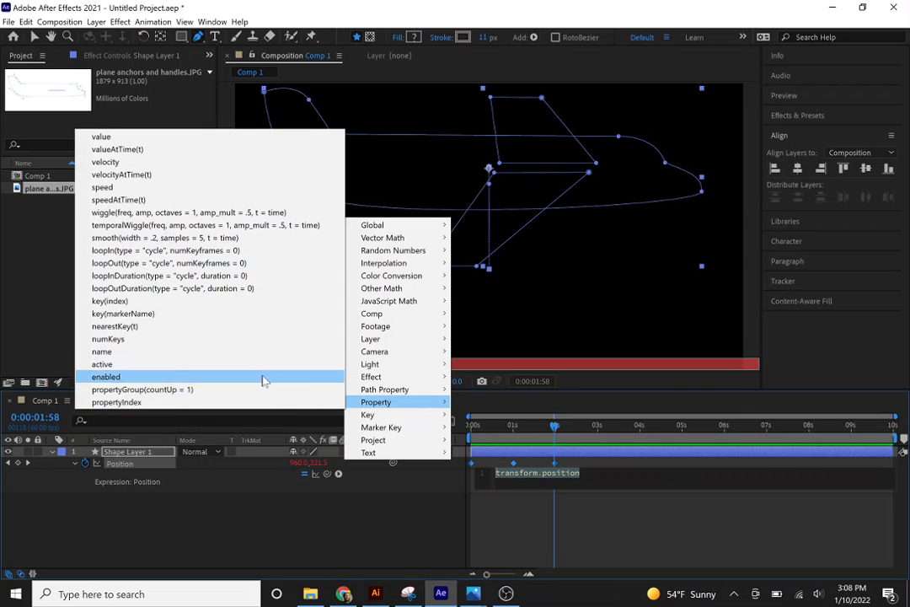
click(144, 289)
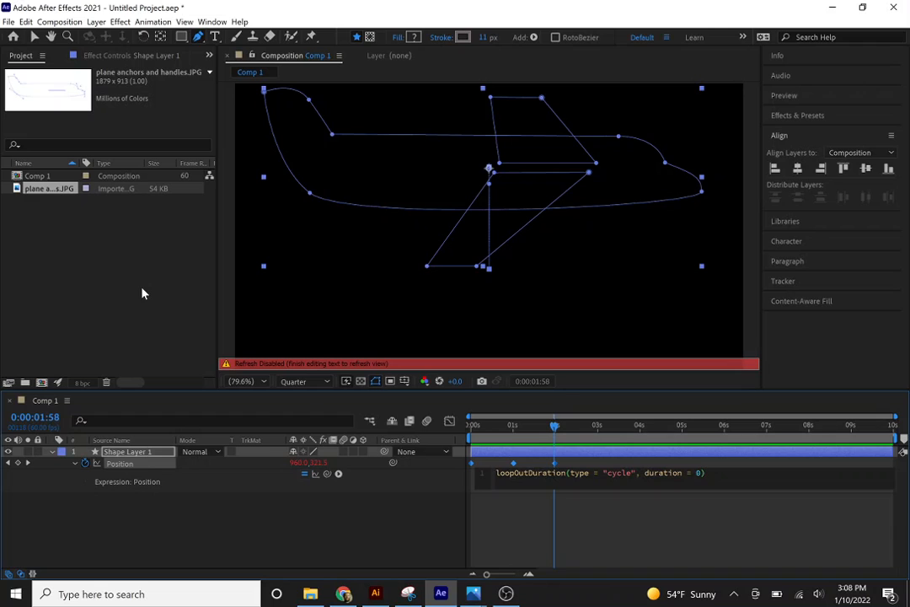
click(375, 531)
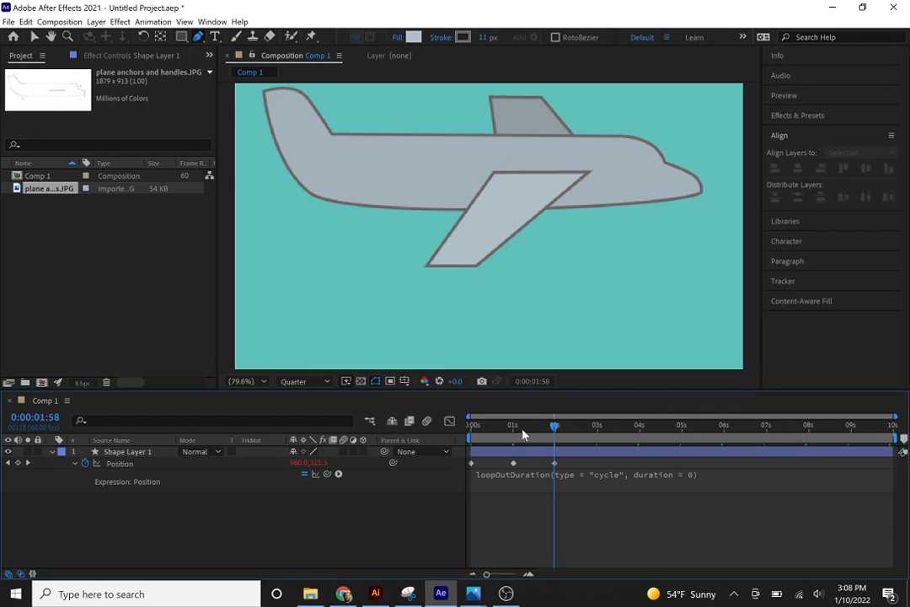
Play the composition from 0 seconds to check that the plane's movement repeats past the last keyframe.
drag(552, 428, 424, 421)
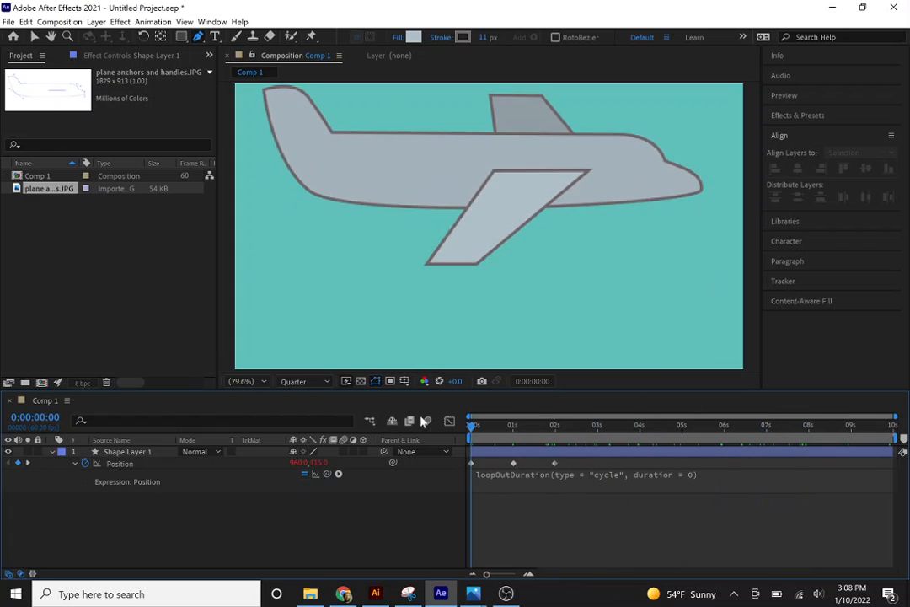
click(473, 465)
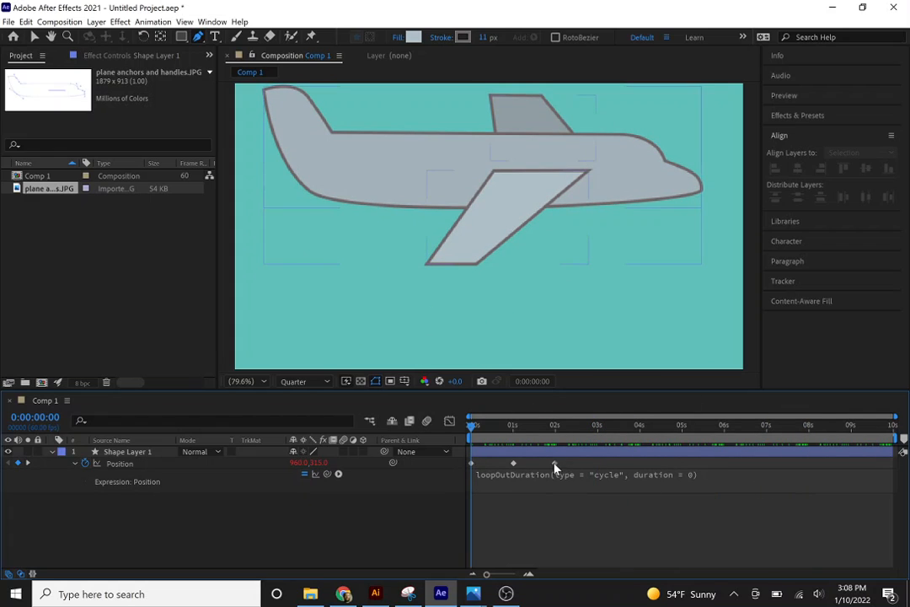
click(480, 527)
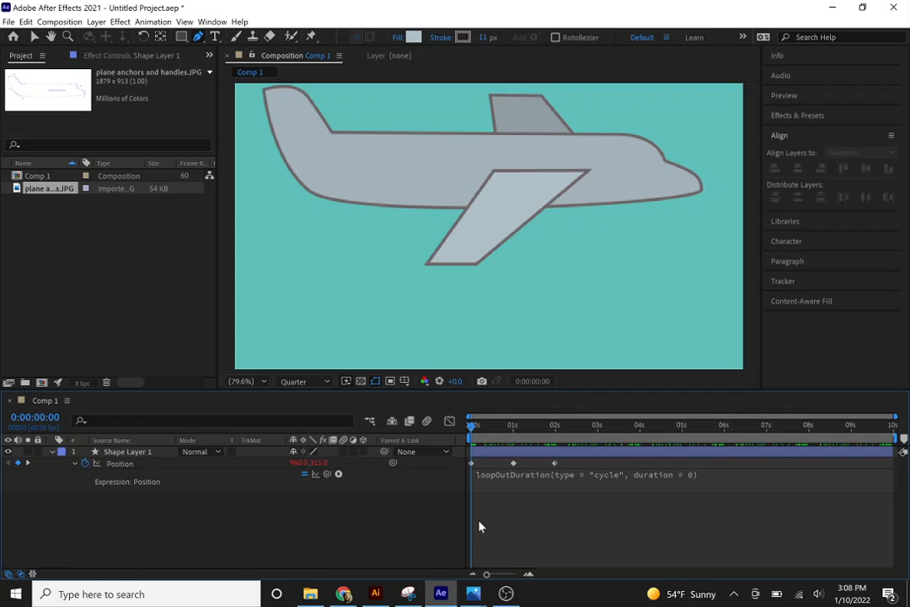
key(space)
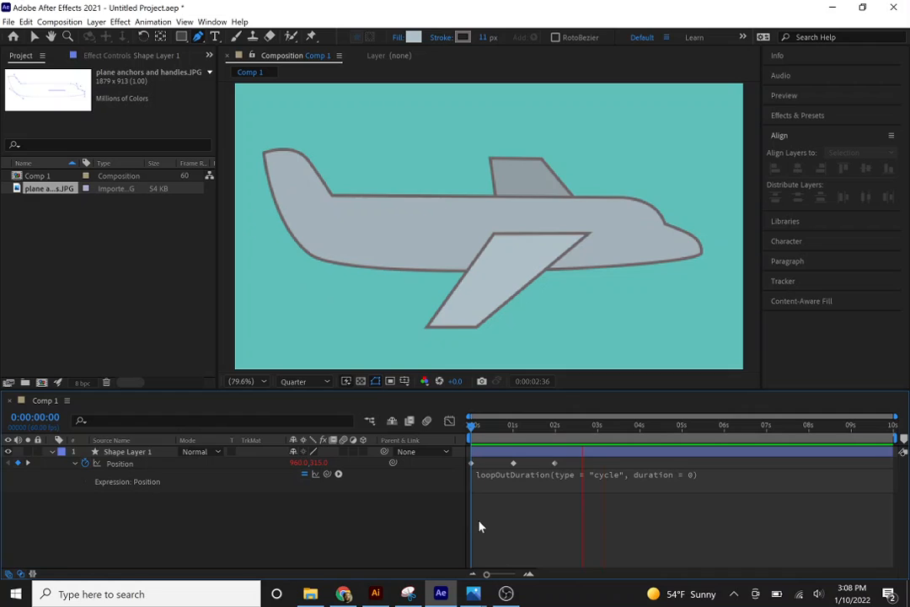
key(space)
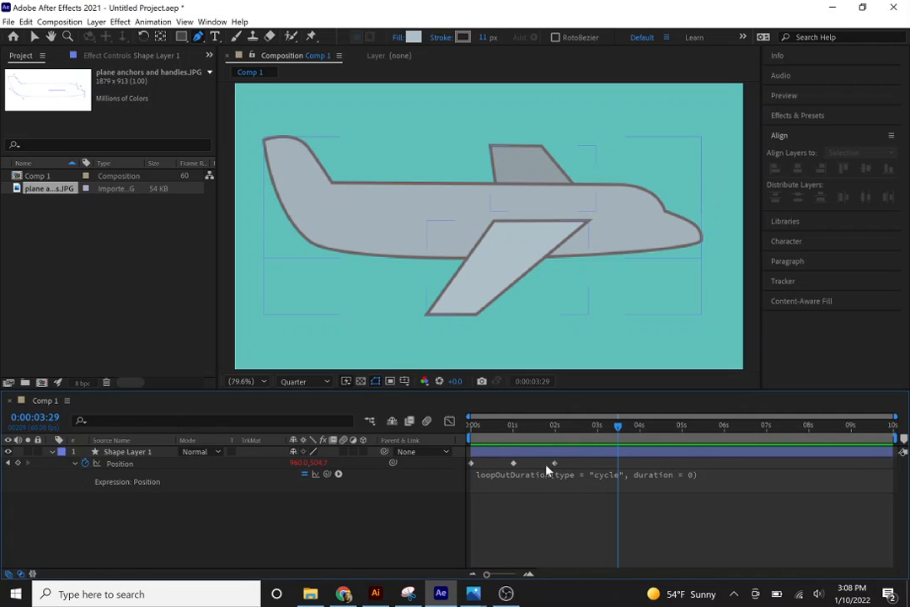
click(470, 534)
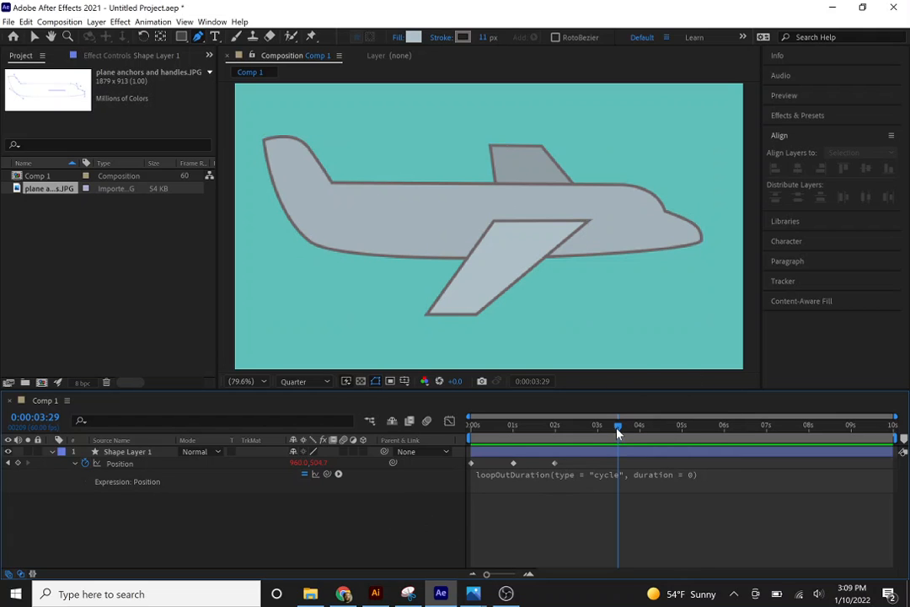
Compress Shape Layer 1's three Position keyframes proportionally from 0 seconds so the last one falls at about 1 second.
drag(618, 433, 469, 426)
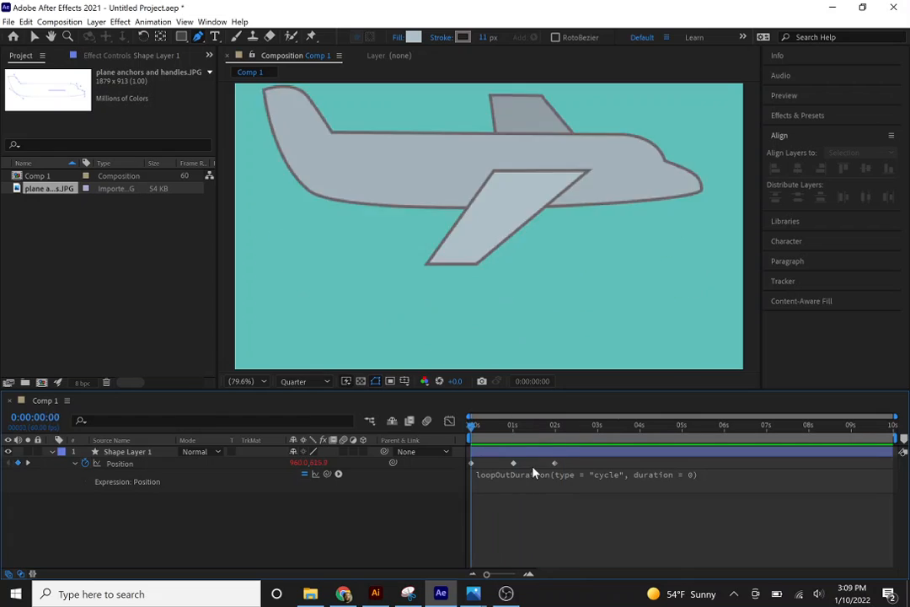
drag(533, 468, 467, 460)
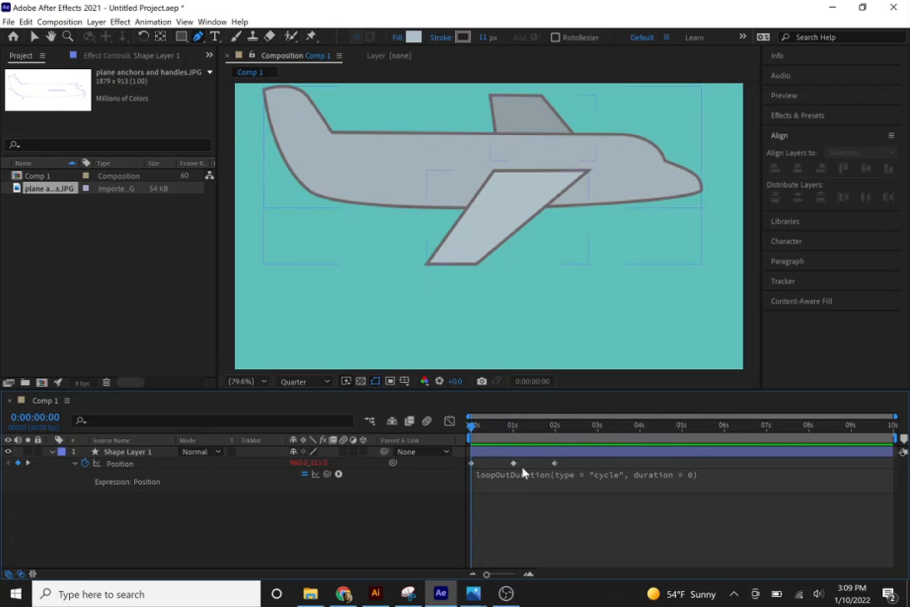
click(555, 543)
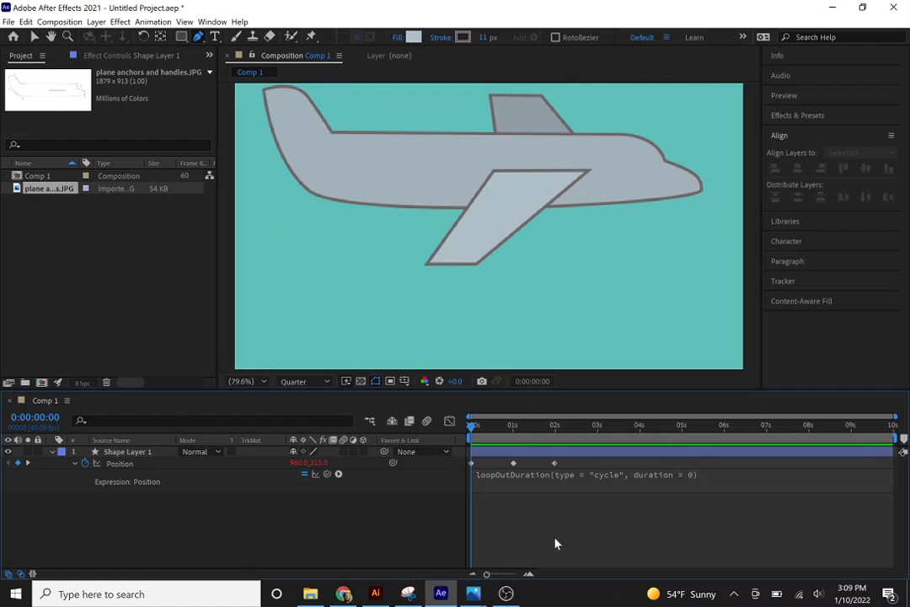
click(566, 477)
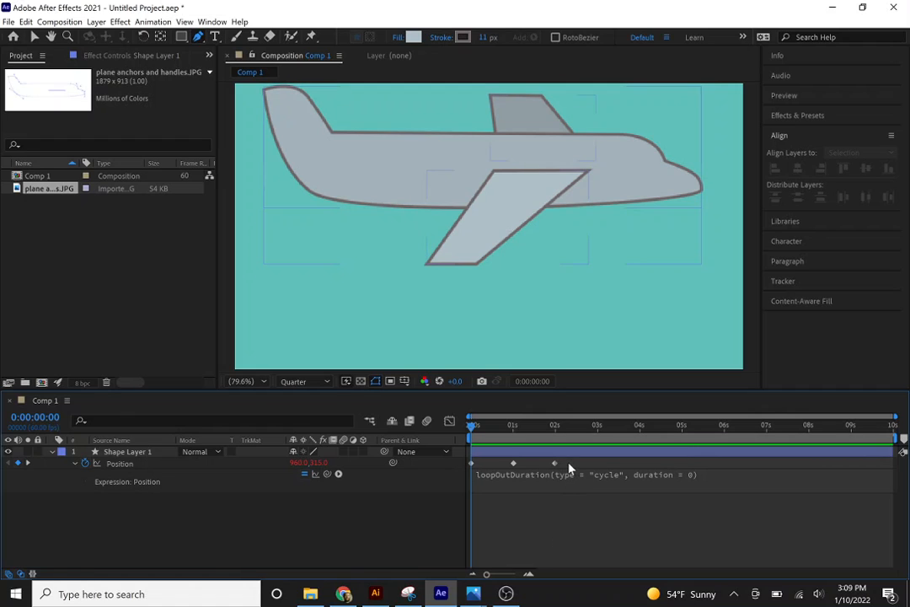
click(470, 466)
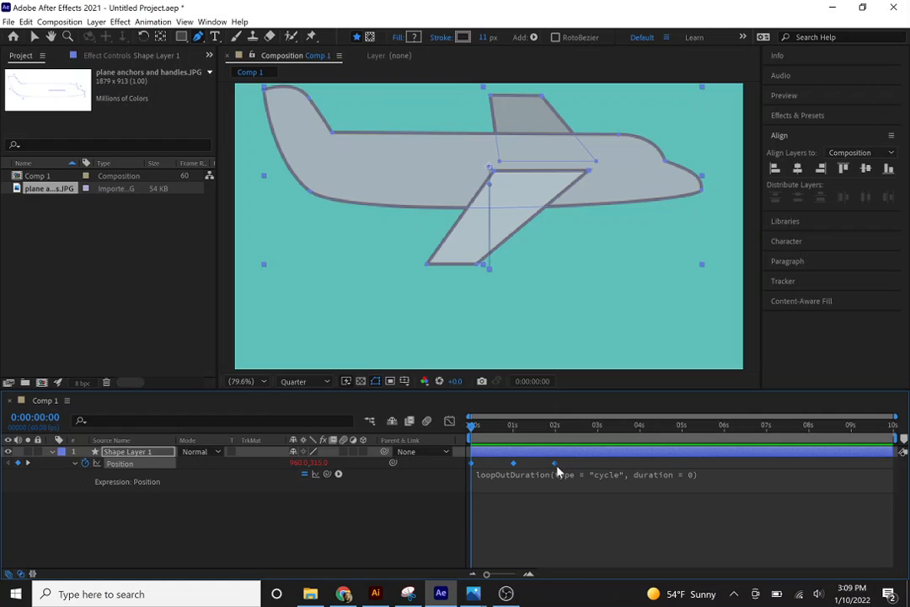
drag(556, 469, 514, 468)
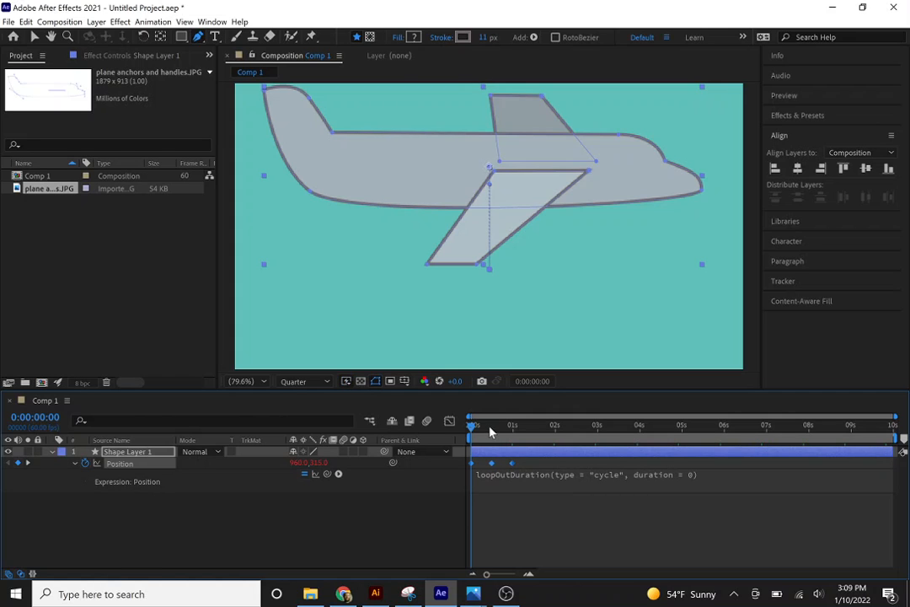
Play the composition from the start and scrub back to 0:00:00:14 to review the plane's looping speed.
key(space)
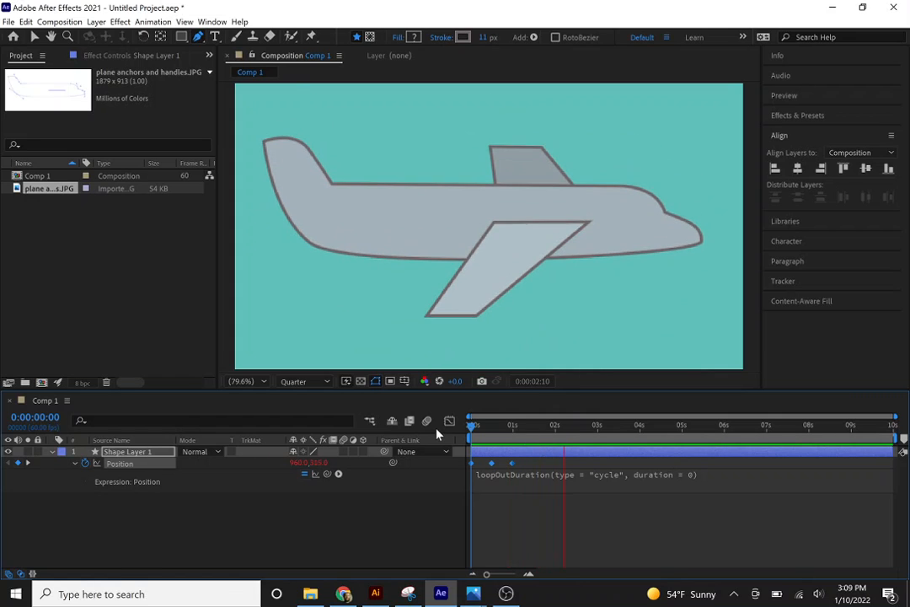
key(space)
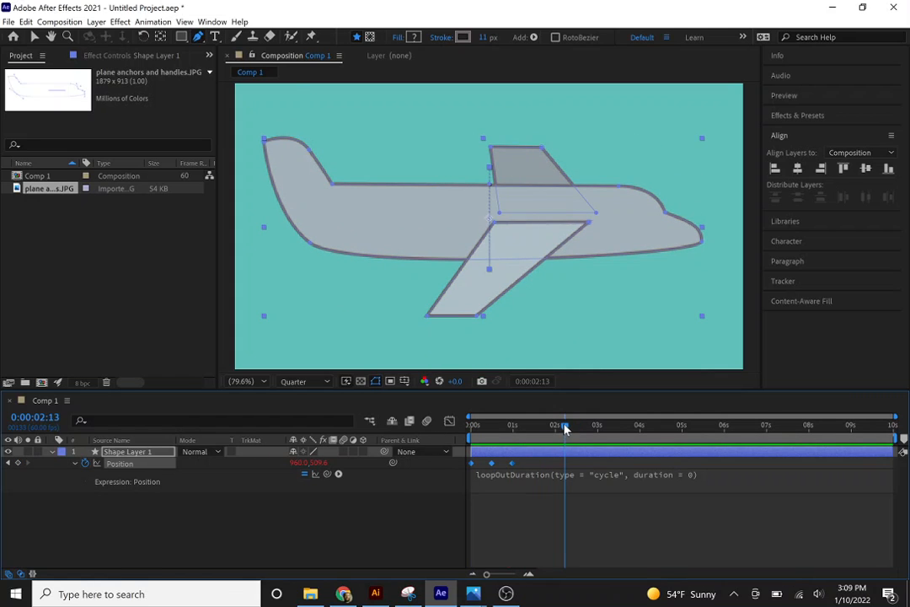
drag(564, 429, 481, 434)
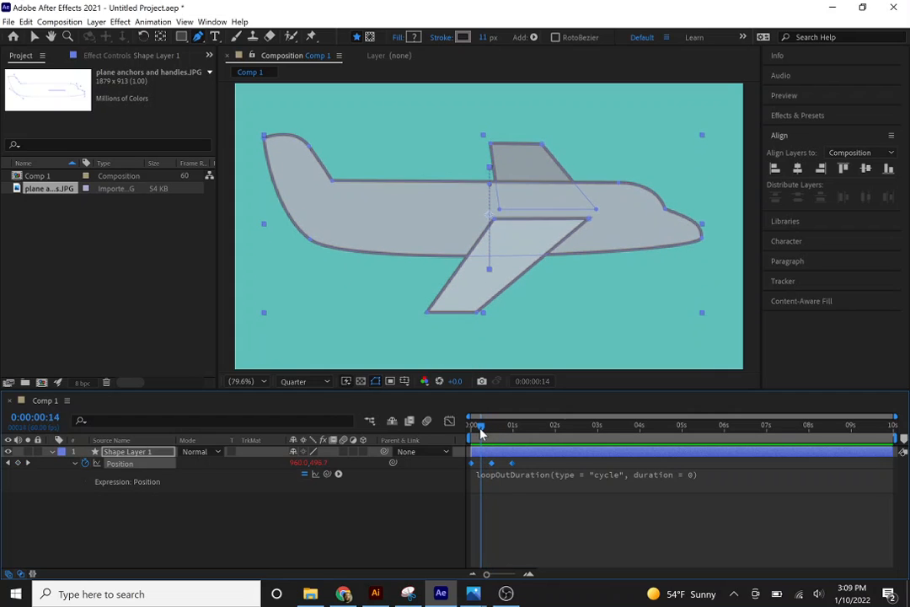
Add a text layer with the surname on the plane's fuselage behind the wing.
click(309, 552)
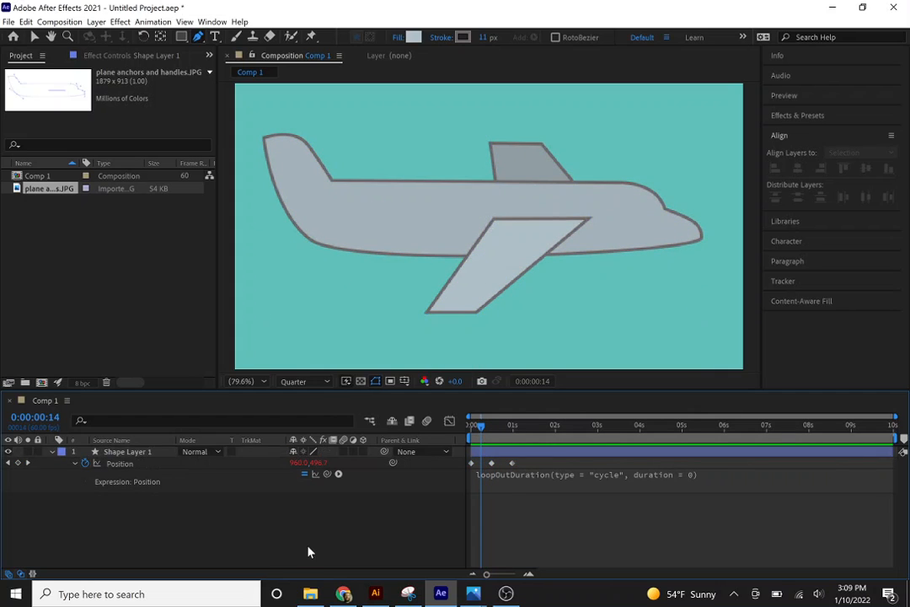
key(t)
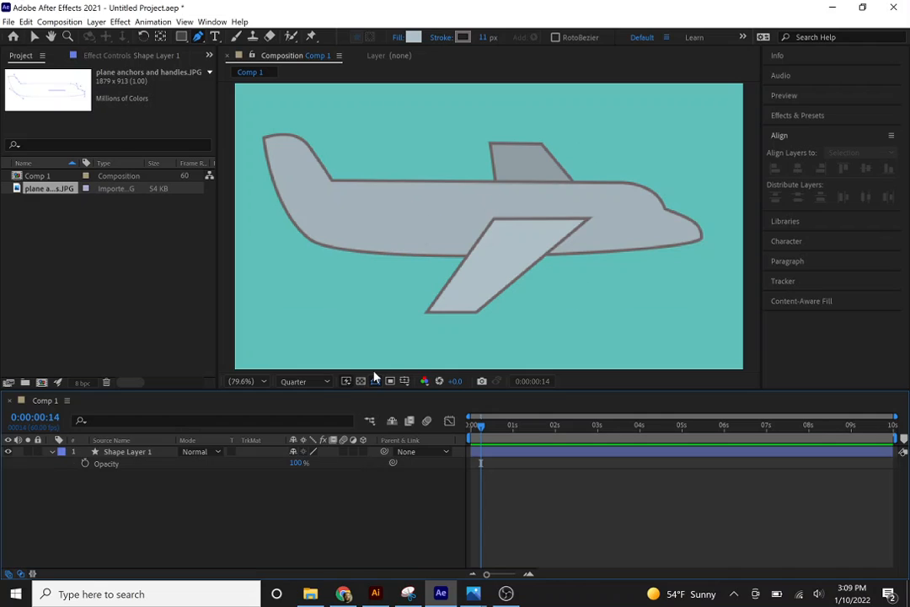
click(216, 39)
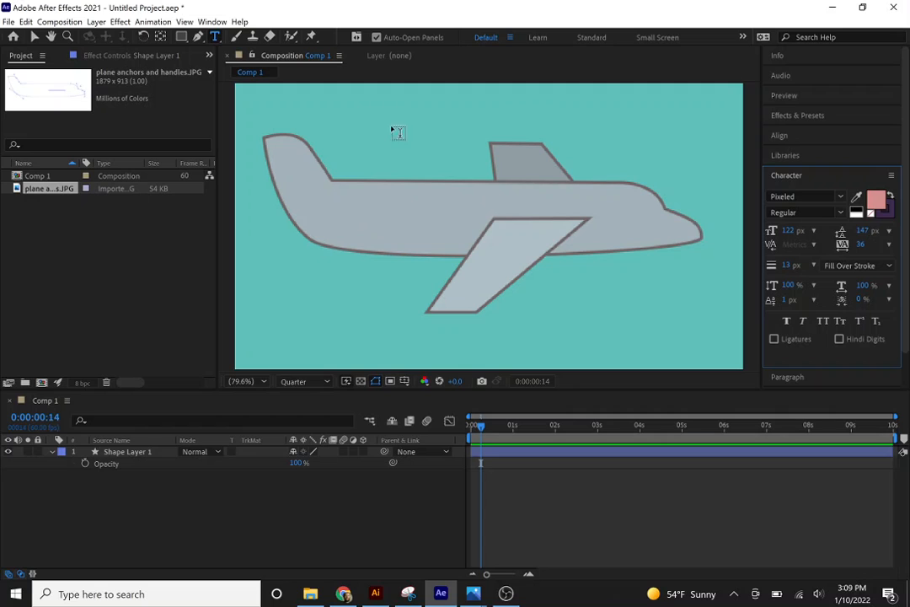
click(364, 219)
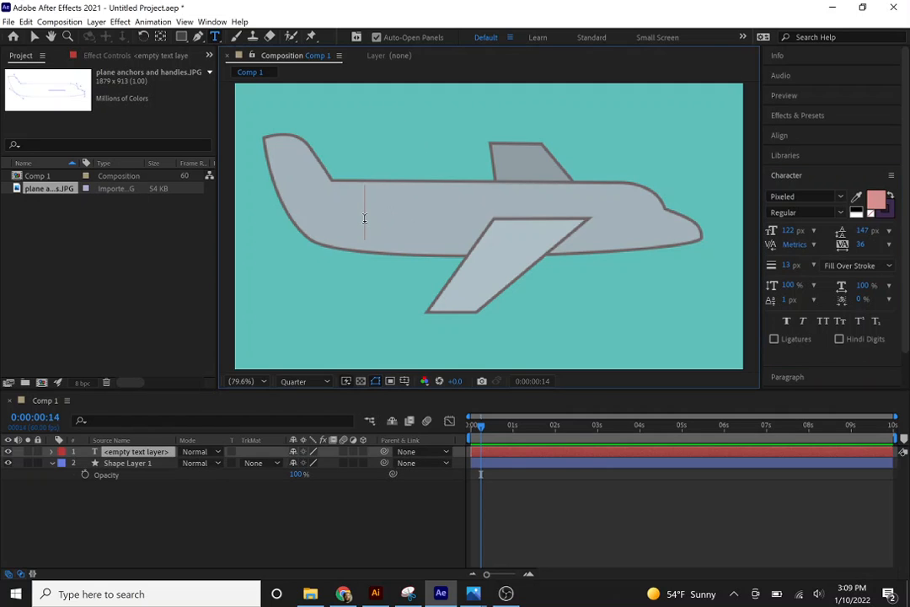
text(Lobello)
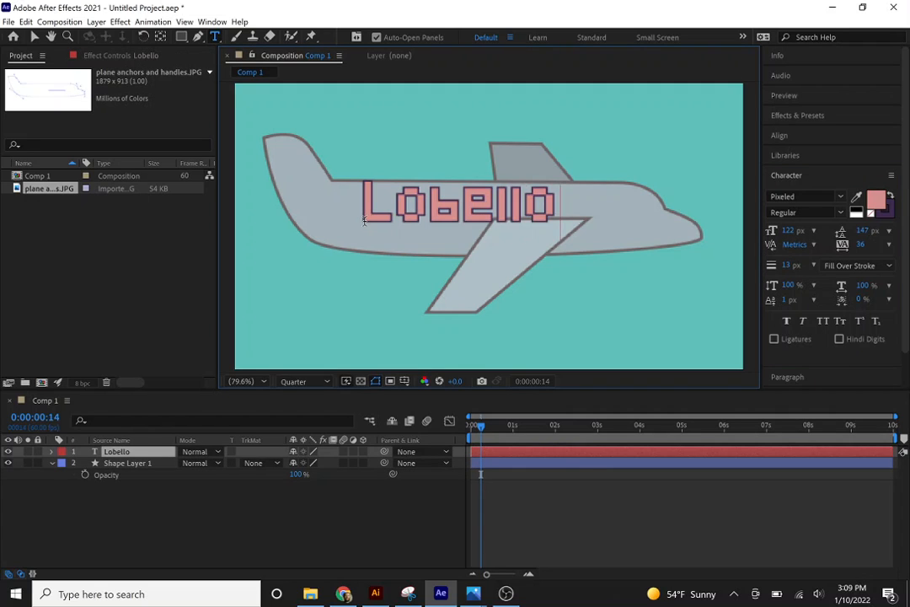
Set the font of all the fuselage text to Century Gothic Bold.
key(ctrl+a)
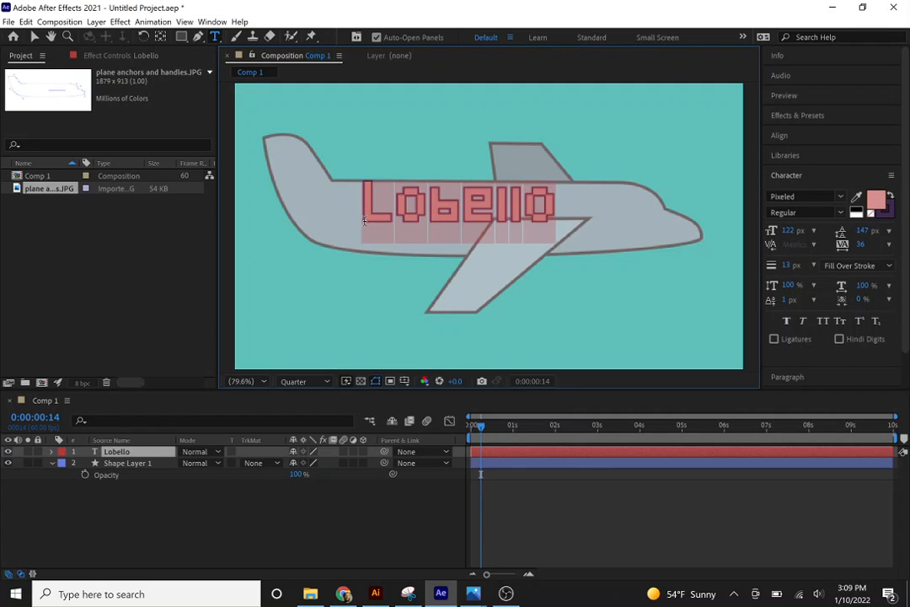
click(840, 196)
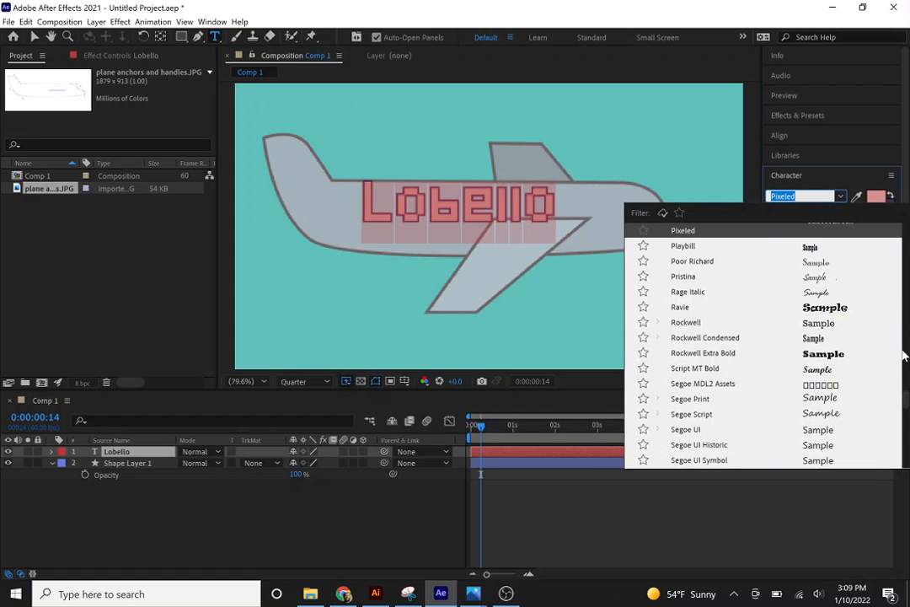
click(906, 317)
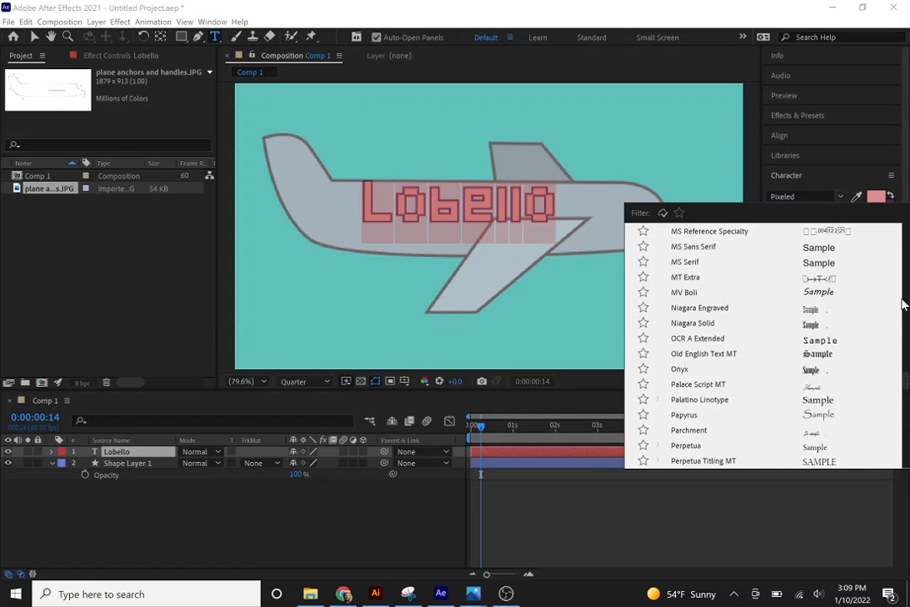
click(906, 303)
drag(907, 364, 904, 217)
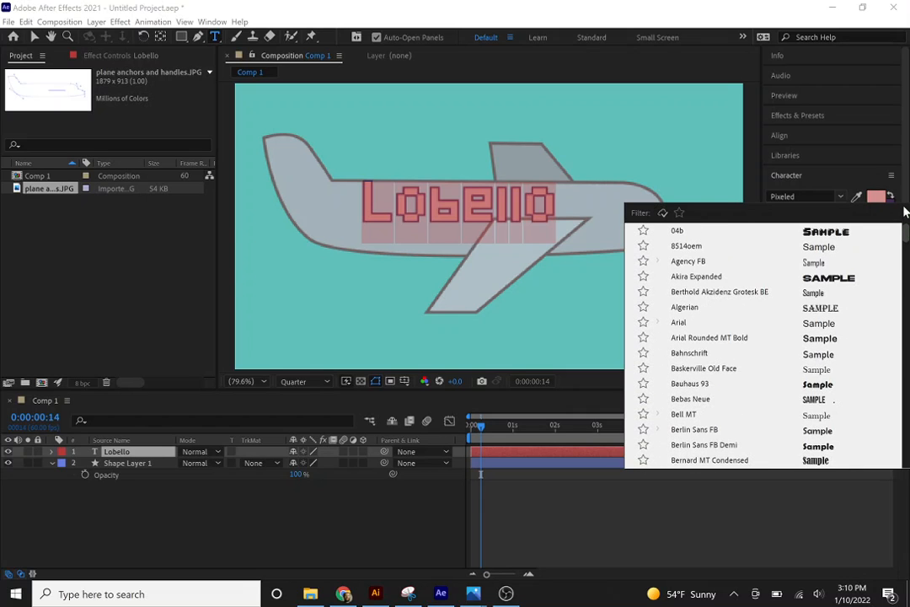
click(798, 195)
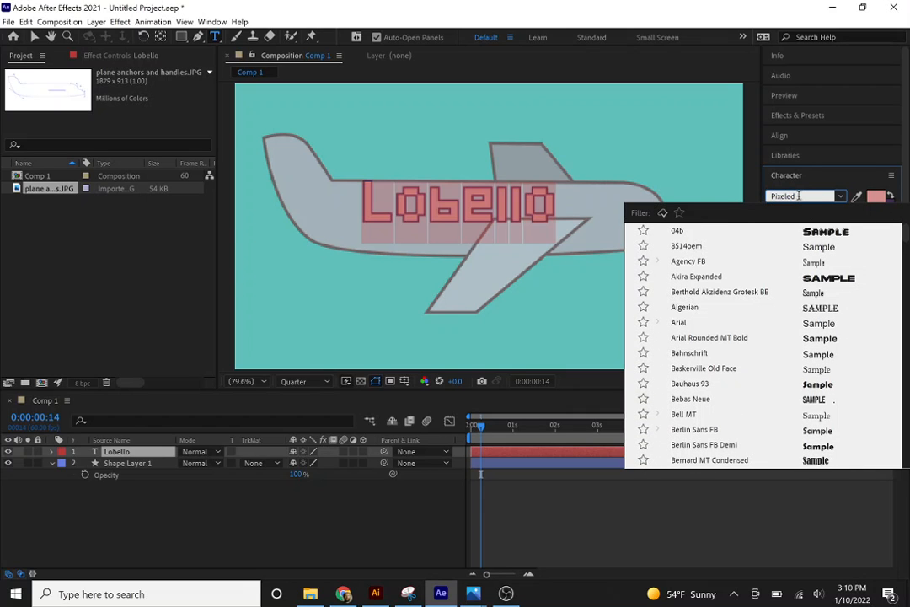
text(cen)
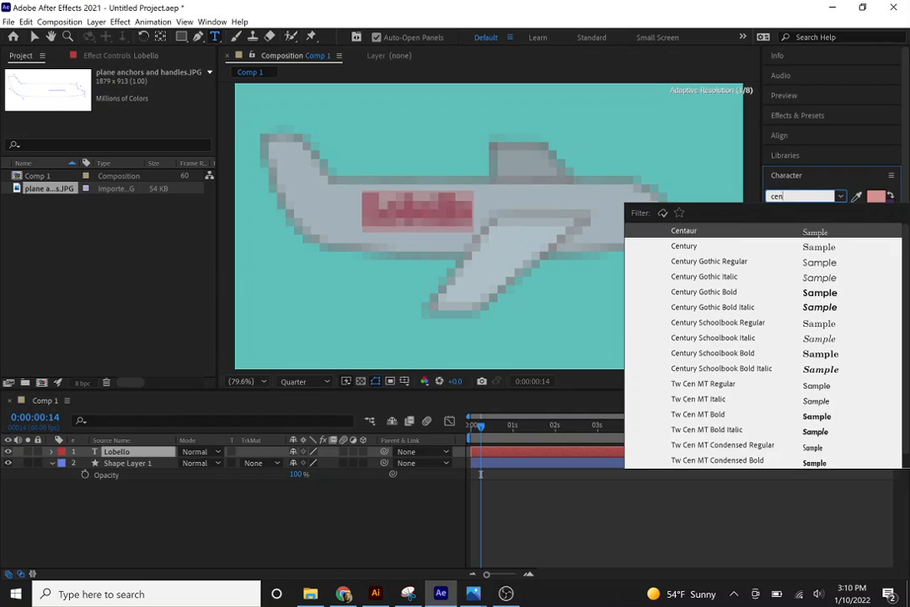
text(t)
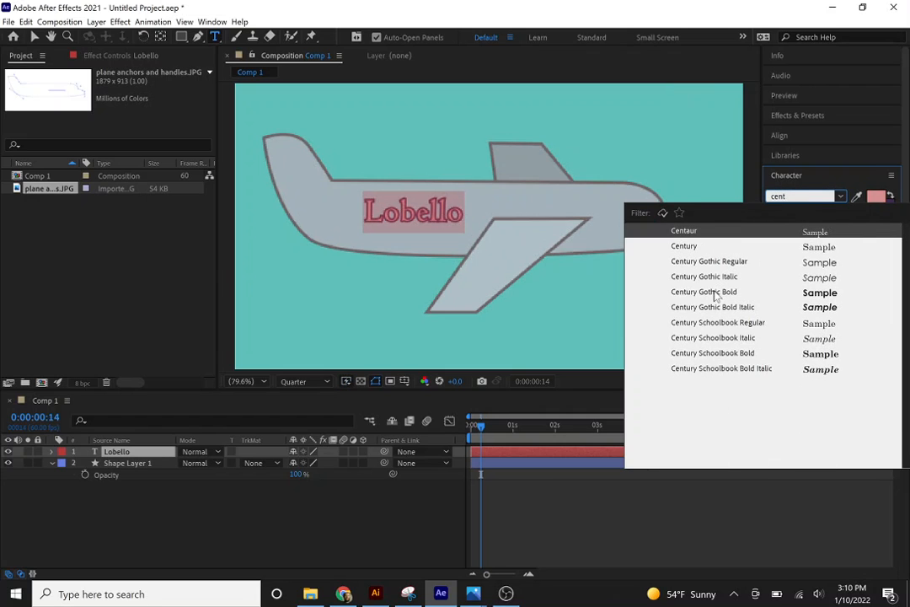
click(715, 292)
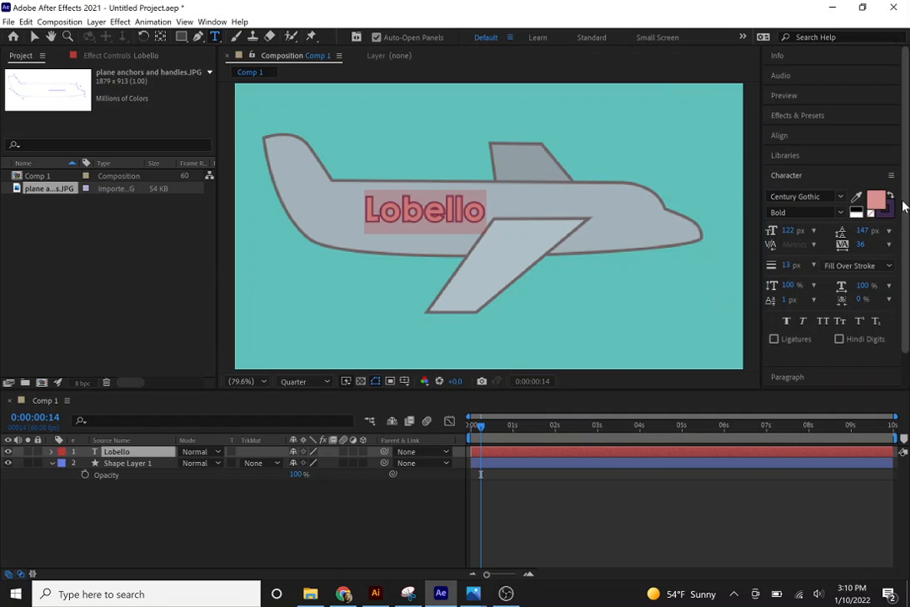
Move the text slightly down and toward the tail on the fuselage and set its fill color to white (FFFFFF).
click(33, 36)
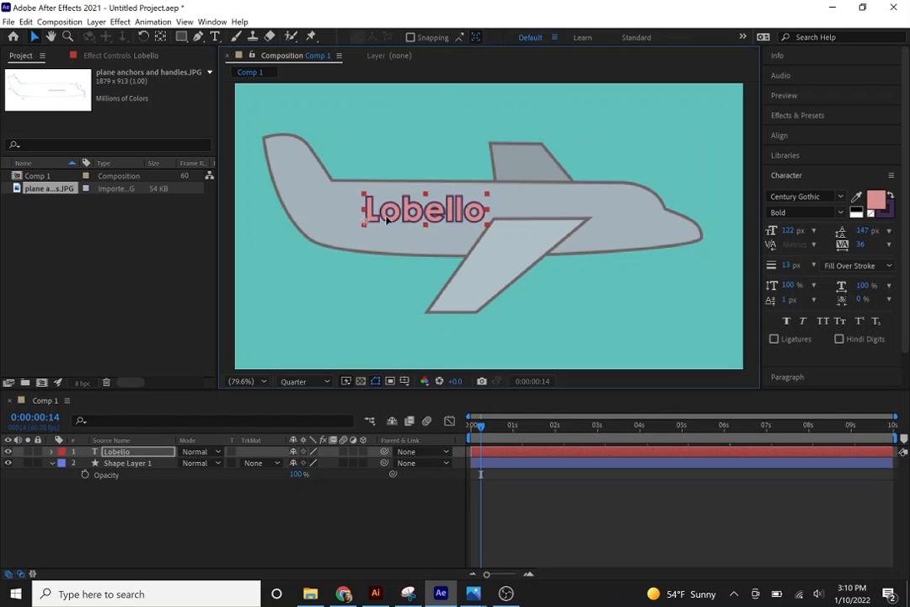
drag(399, 220, 375, 227)
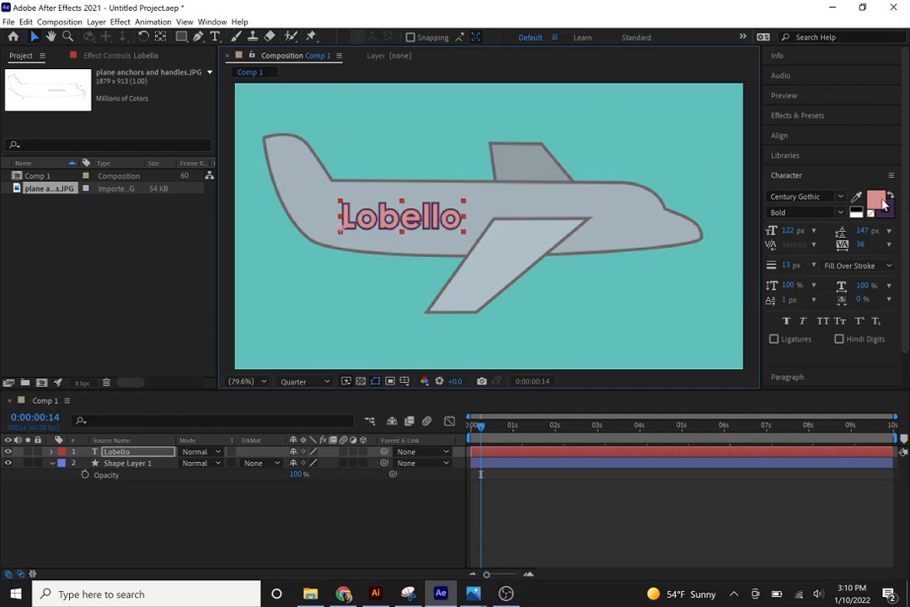
click(879, 201)
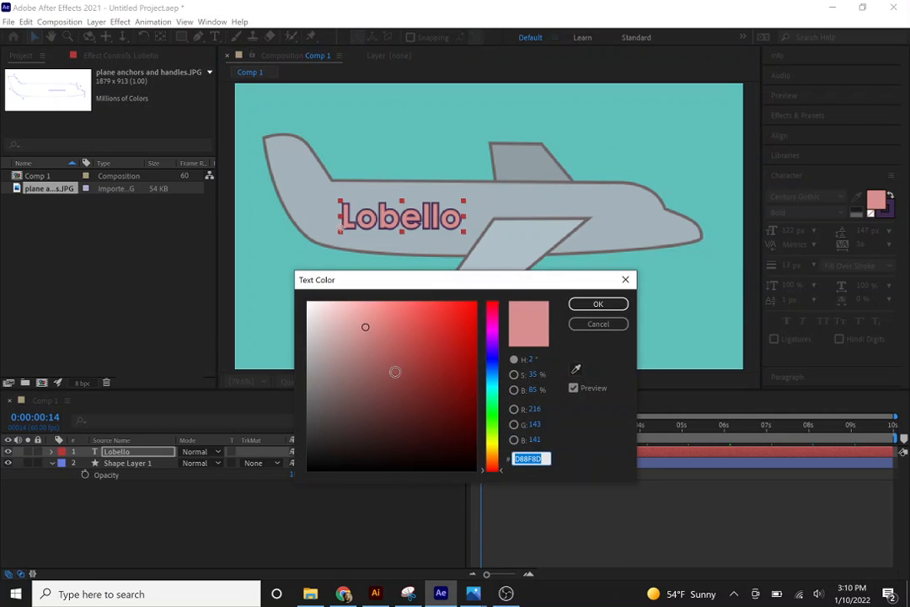
mouse_move(329, 365)
mouse_down()
mouse_move(309, 307)
mouse_move(273, 278)
mouse_up()
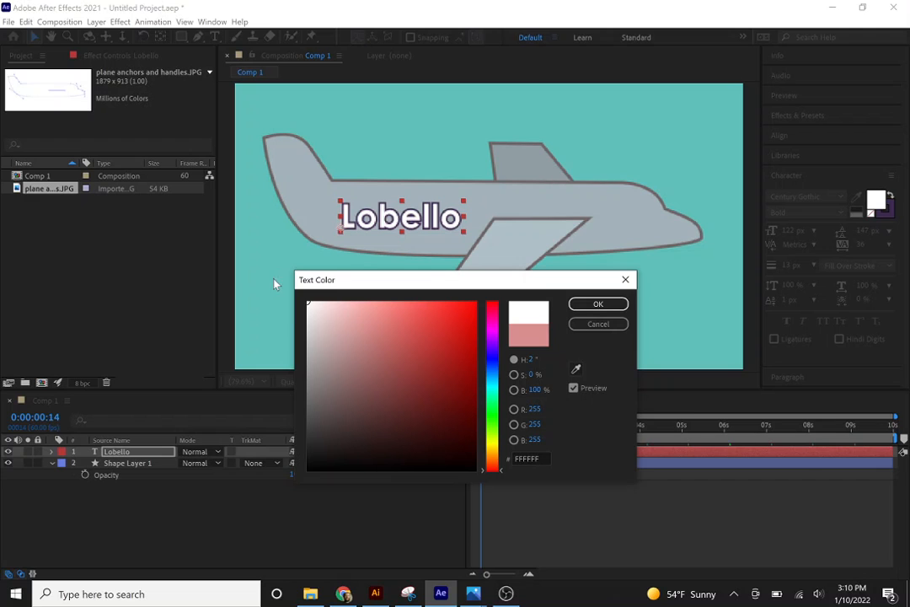
click(599, 305)
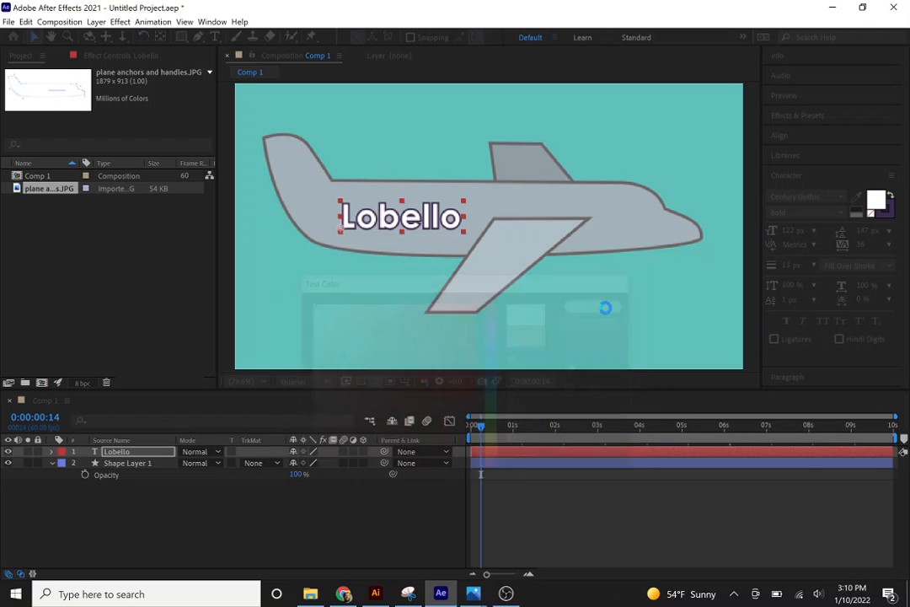
Set the text's stroke color to the plane's outline color (6E6464) by sampling it from the artwork.
click(891, 217)
click(891, 218)
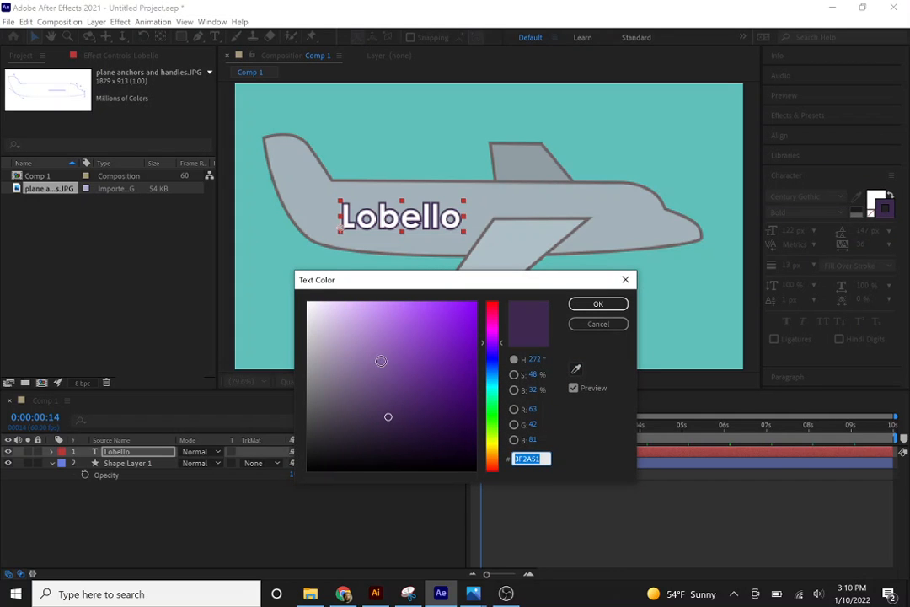
mouse_move(396, 368)
mouse_down()
mouse_move(243, 474)
mouse_move(239, 487)
mouse_up()
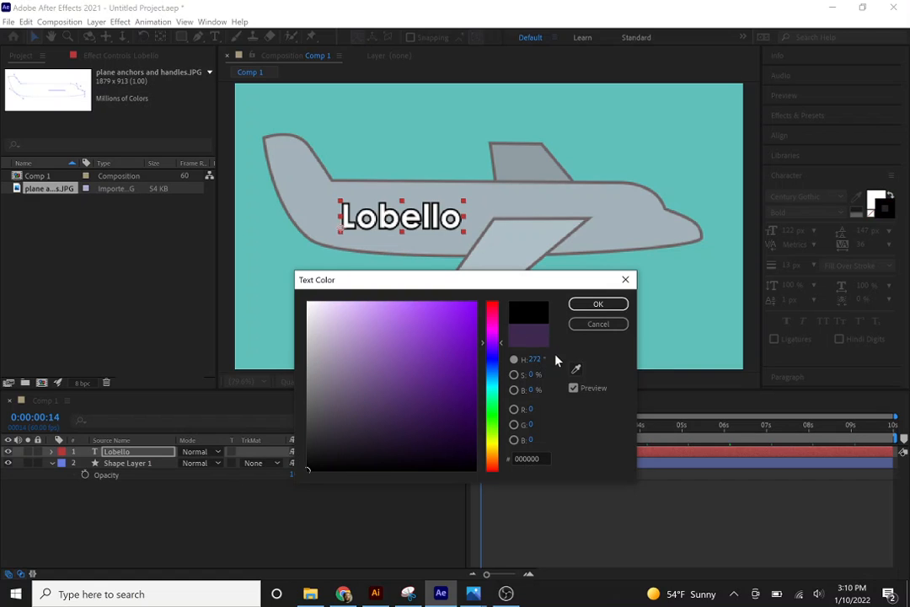
click(576, 368)
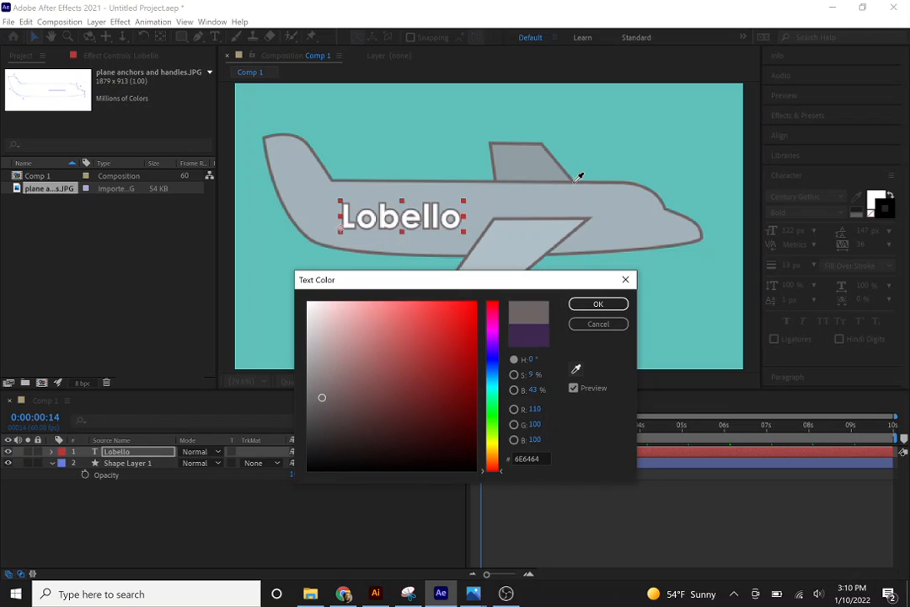
click(579, 176)
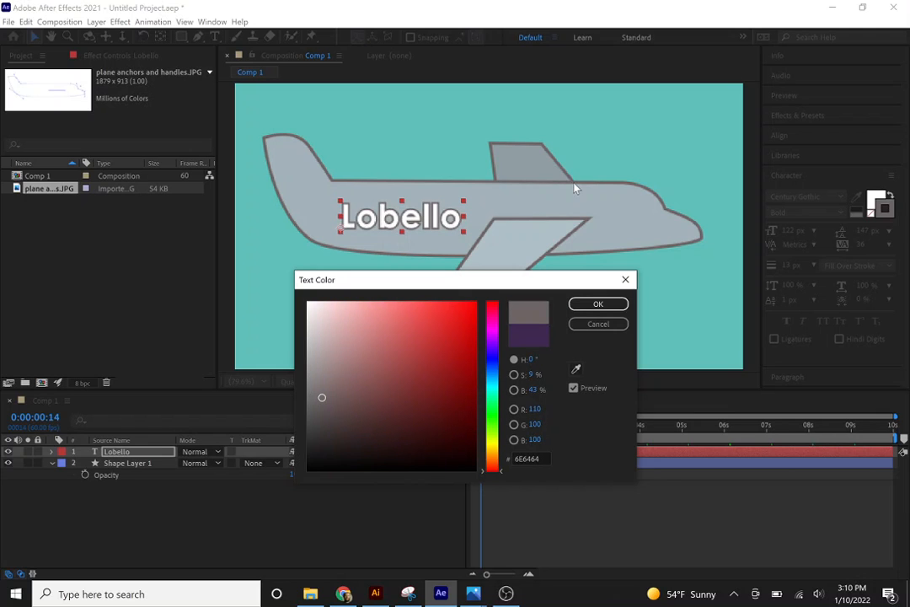
click(598, 303)
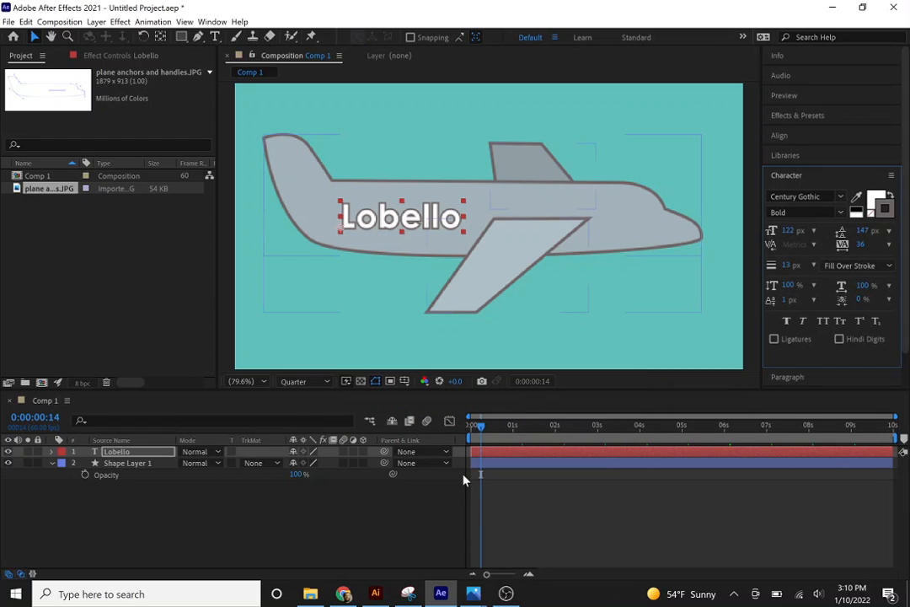
Play the composition and scrub to 0:00:00:43 to check how the text behaves while the plane moves.
key(space)
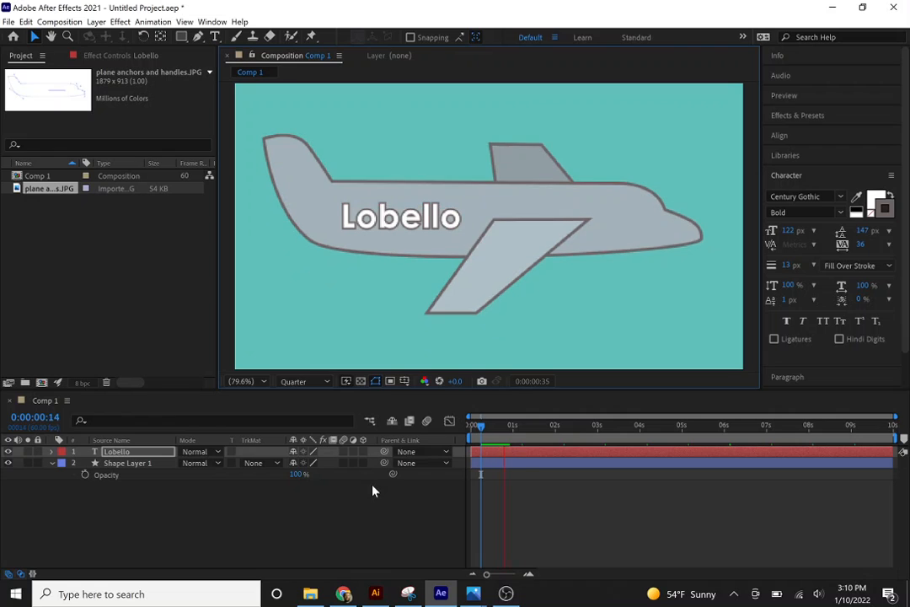
key(space)
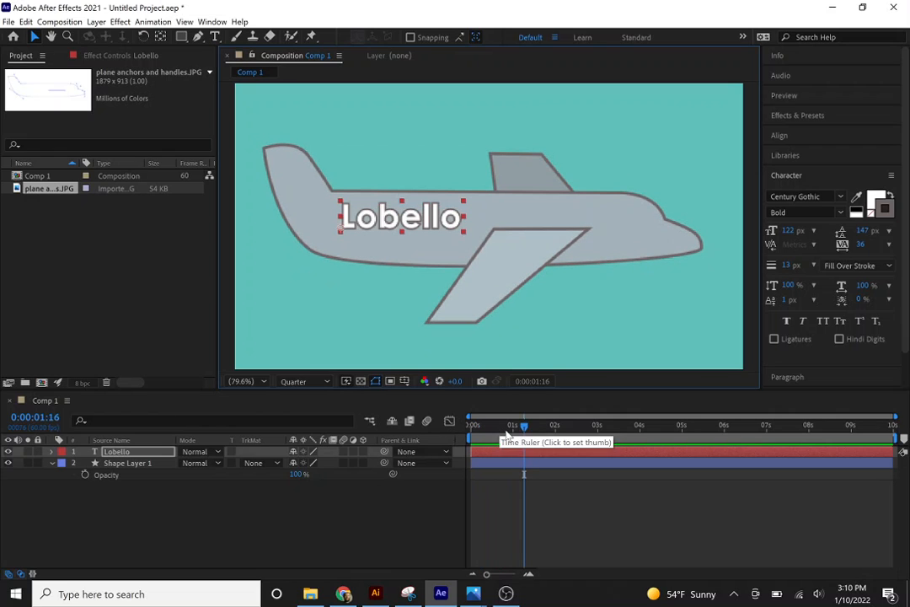
click(508, 428)
drag(508, 432, 501, 433)
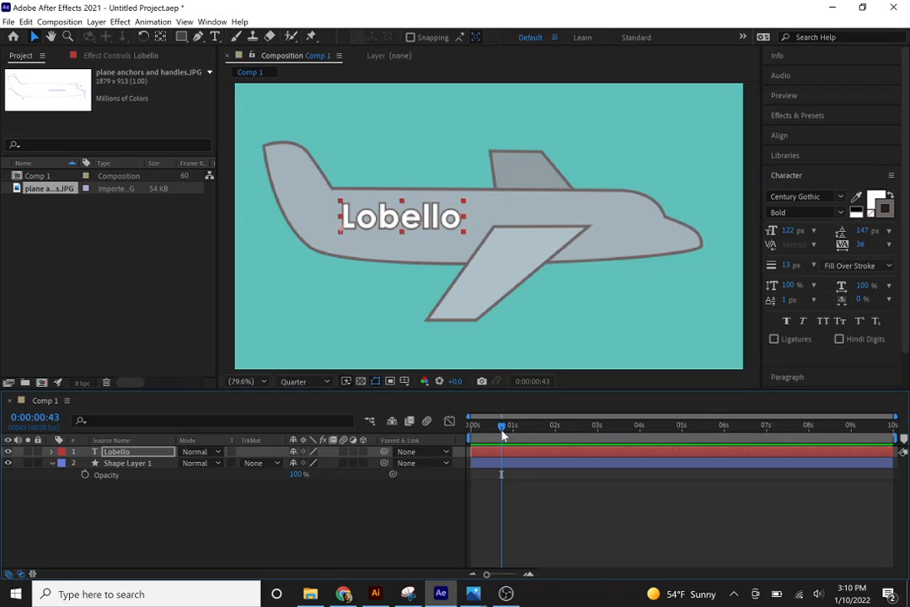
Try to link the fuselage text layer's Position property to Shape Layer 1 at 0:00:00:45.
drag(501, 432, 503, 434)
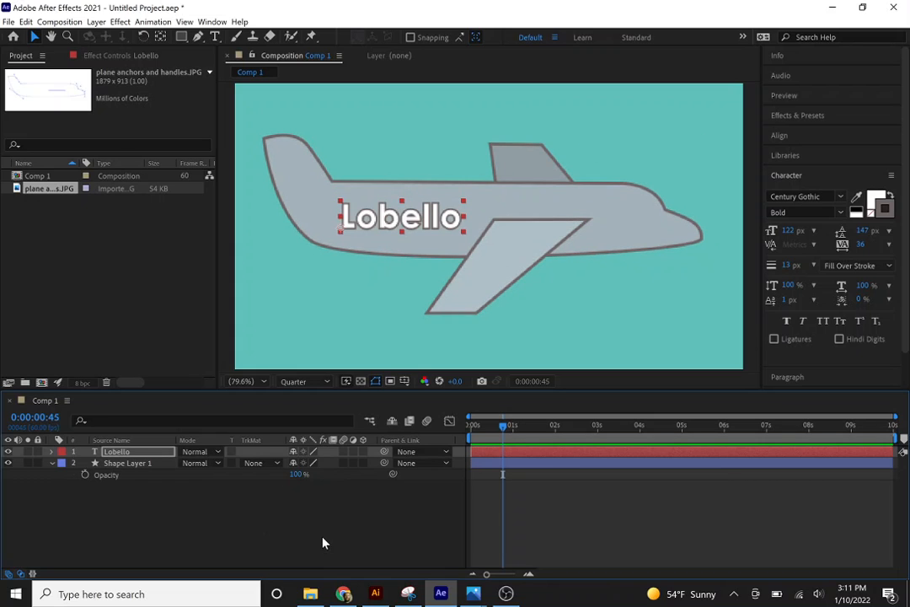
click(105, 464)
click(119, 455)
key(p)
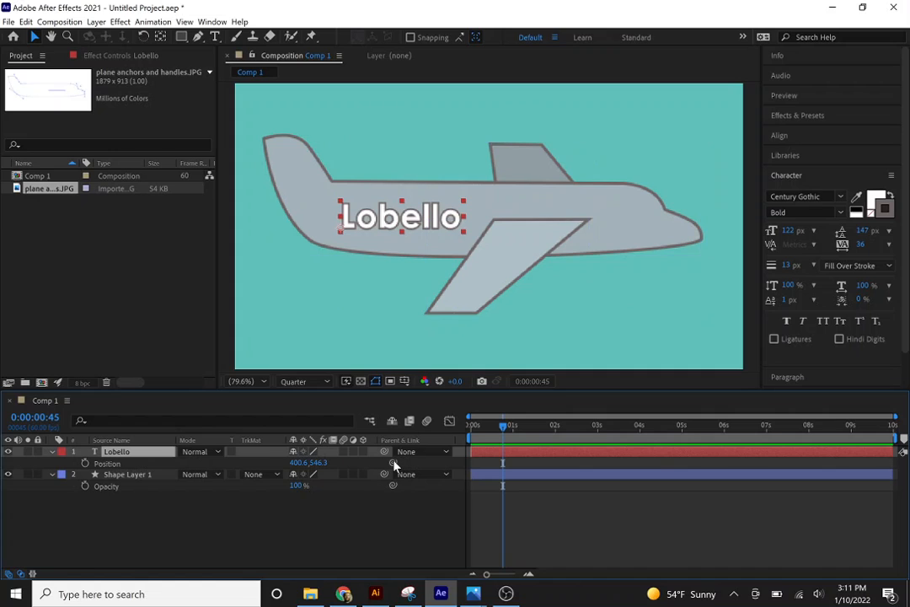
drag(393, 463, 145, 477)
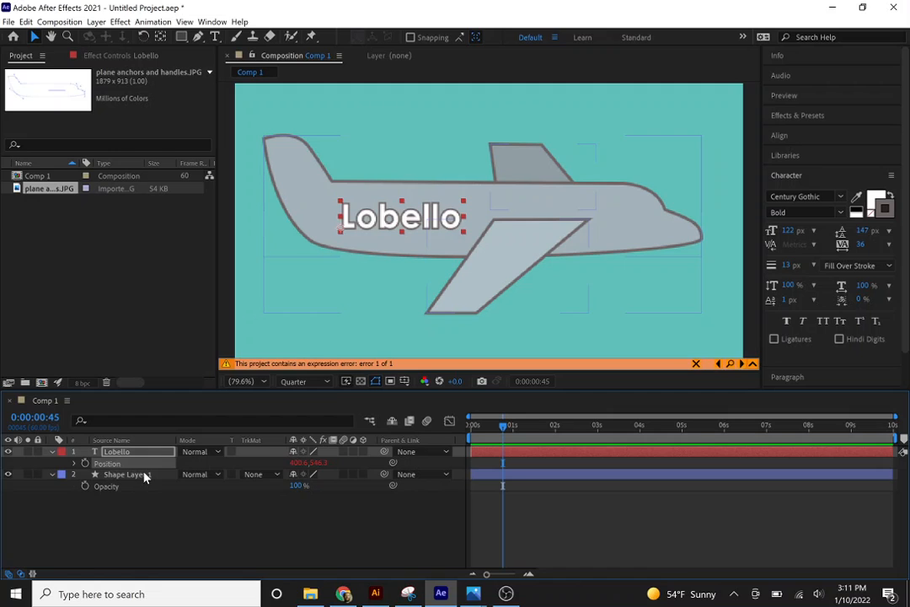
click(653, 369)
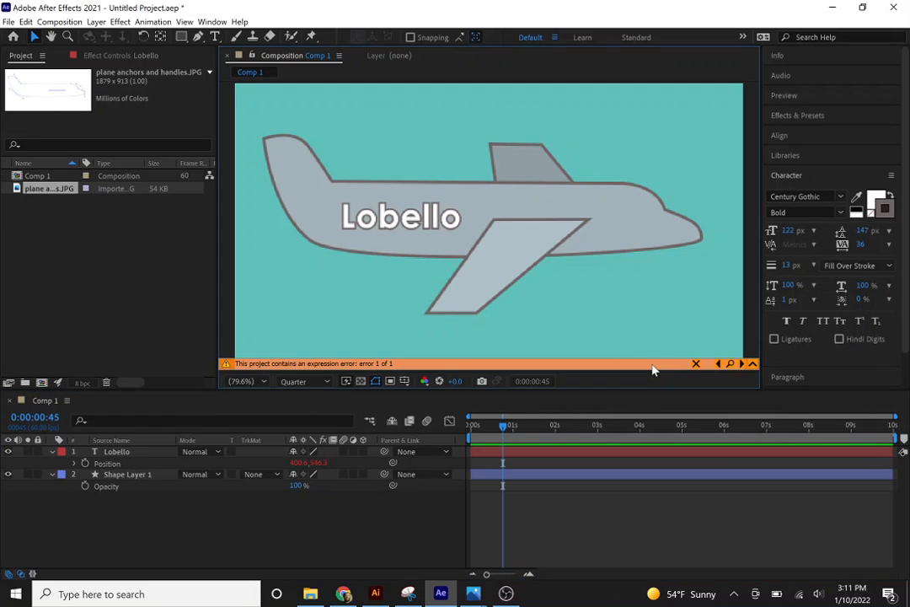
click(730, 365)
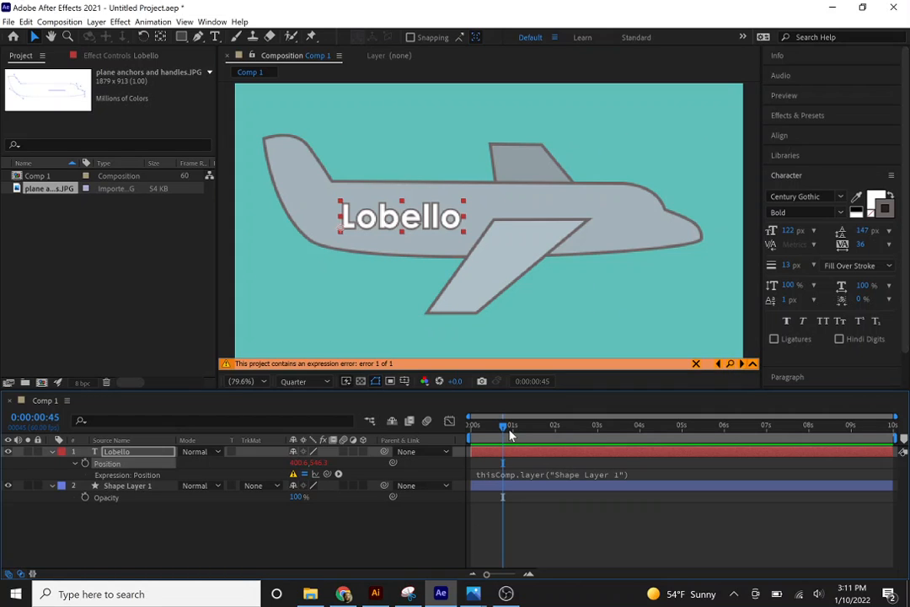
mouse_move(510, 434)
mouse_down()
mouse_move(538, 433)
mouse_move(514, 435)
mouse_up()
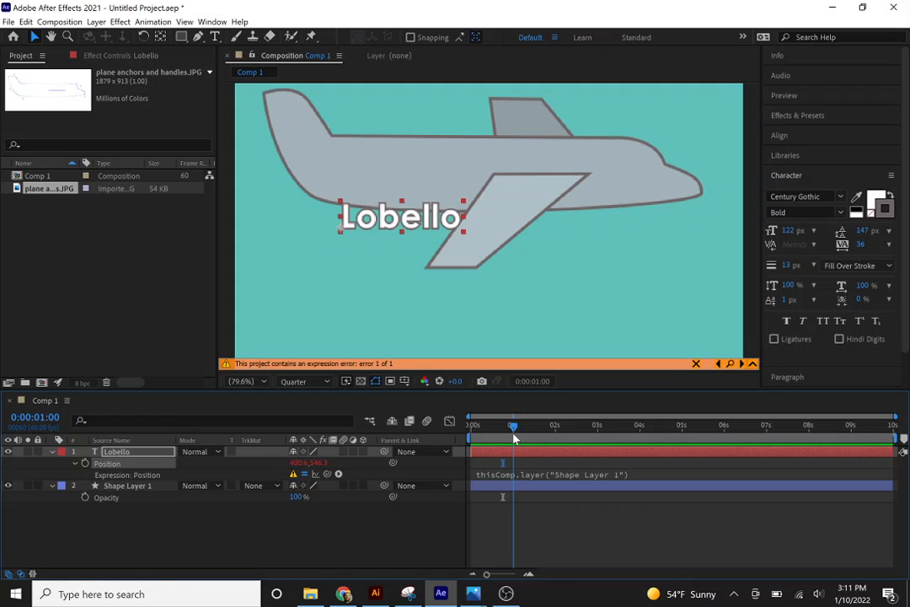
key(ctrl+z)
click(352, 551)
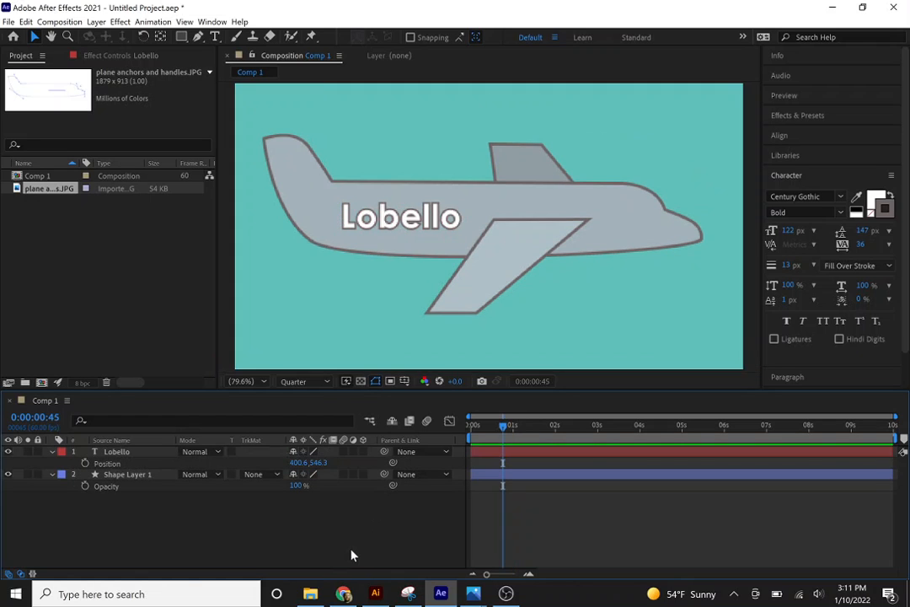
Try parenting the fuselage text layer to Shape Layer 1 and preview the motion from the start of the composition.
drag(384, 452, 147, 478)
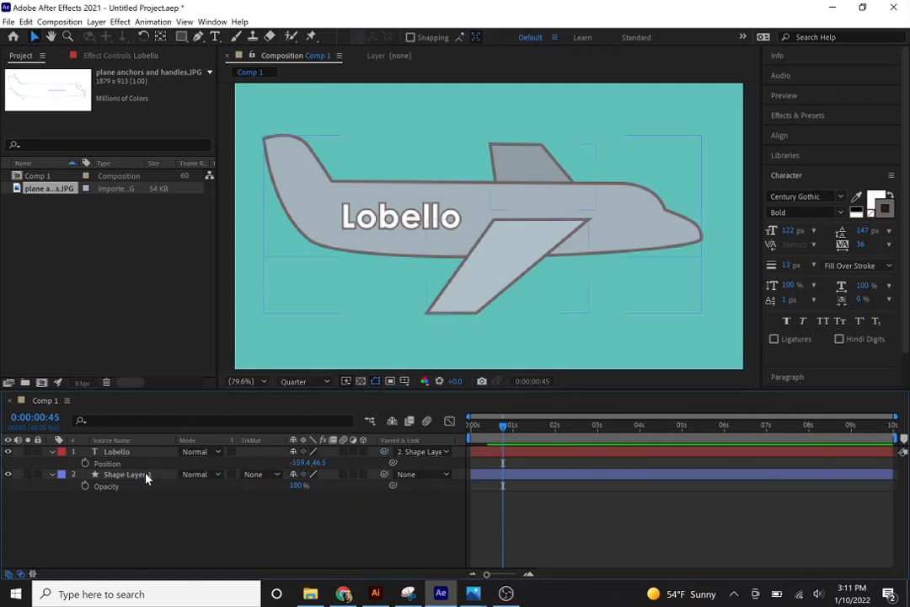
click(468, 427)
click(464, 429)
key(space)
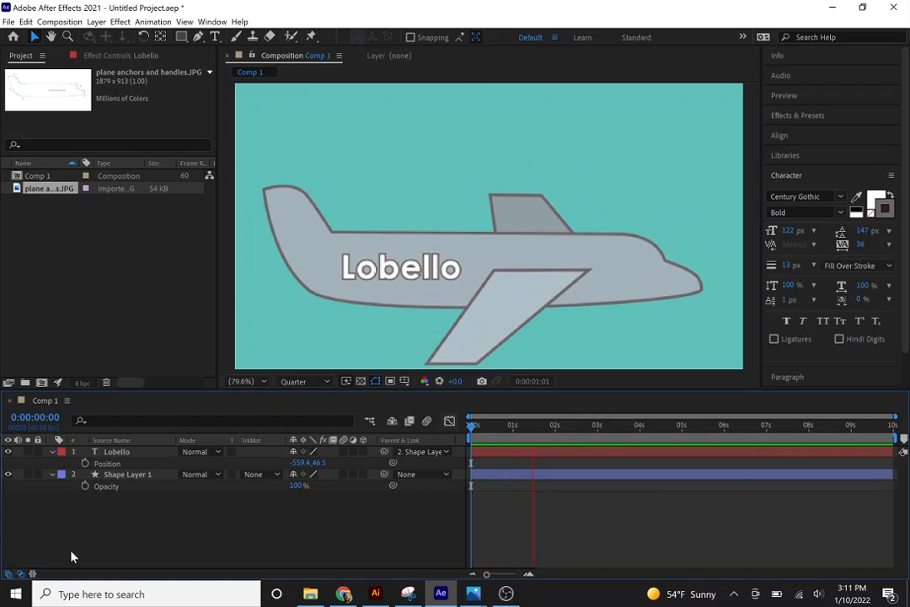
key(space)
key(space)
key(space)
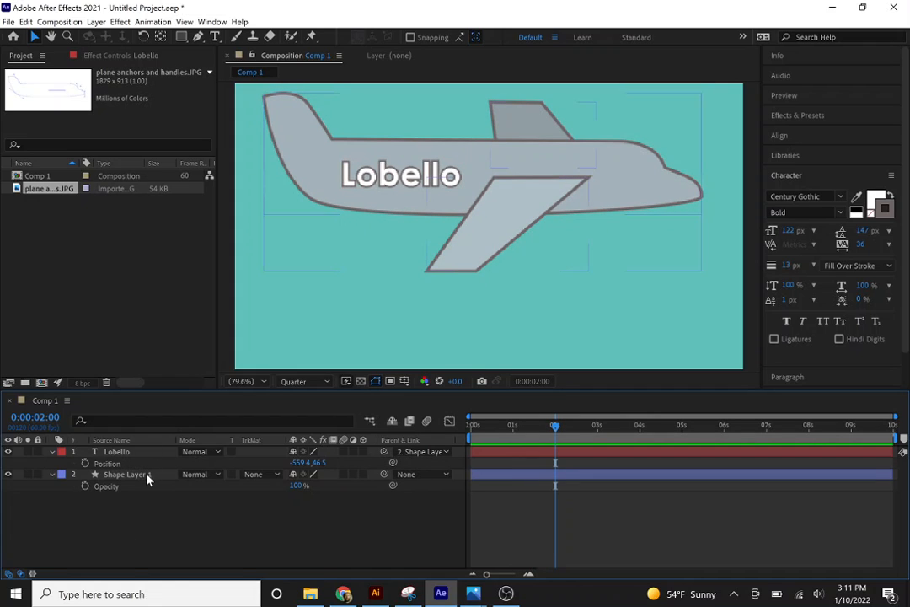
drag(546, 437, 415, 433)
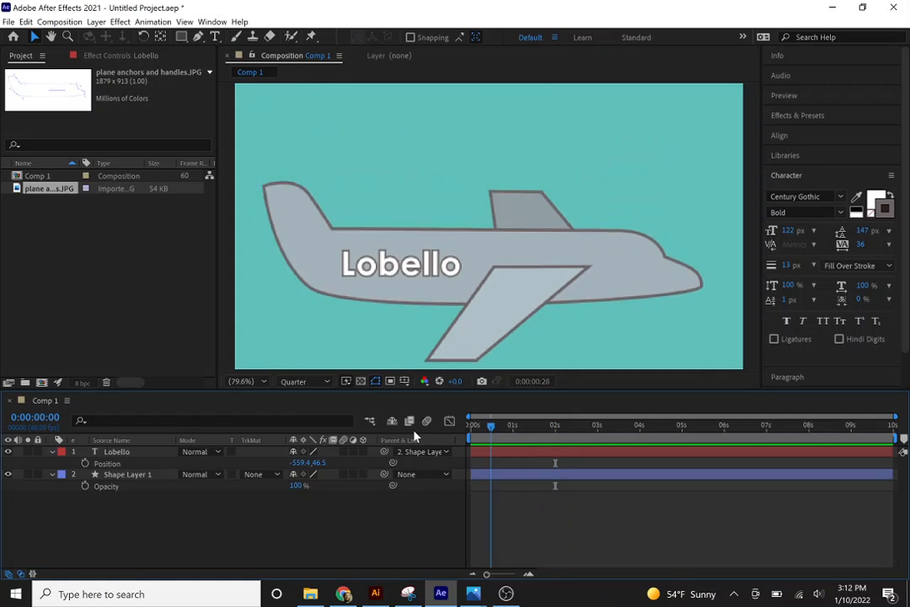
key(ctrl+z)
key(ctrl+z)
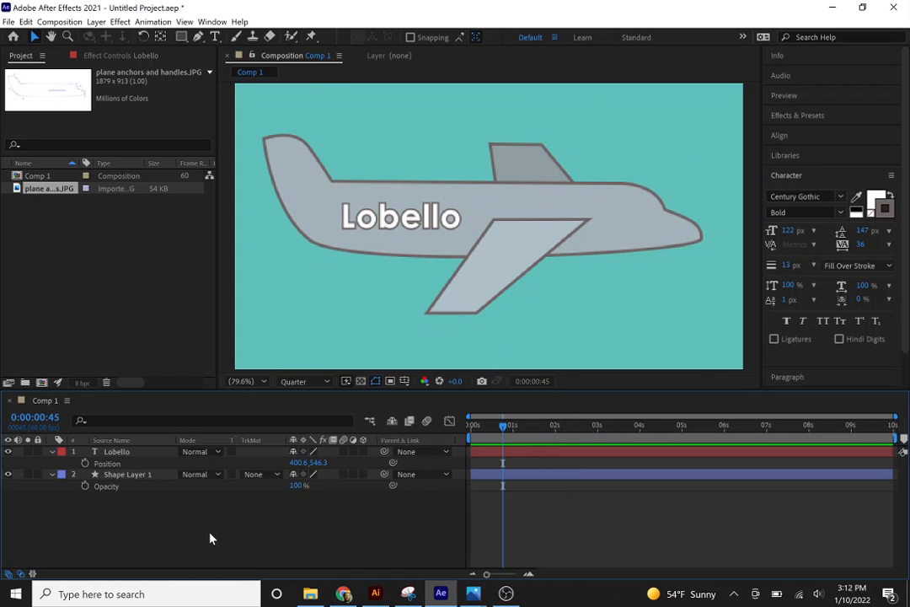
Collapse the properties of both layers and parent the fuselage text layer to Shape Layer 1.
key(u)
key(u)
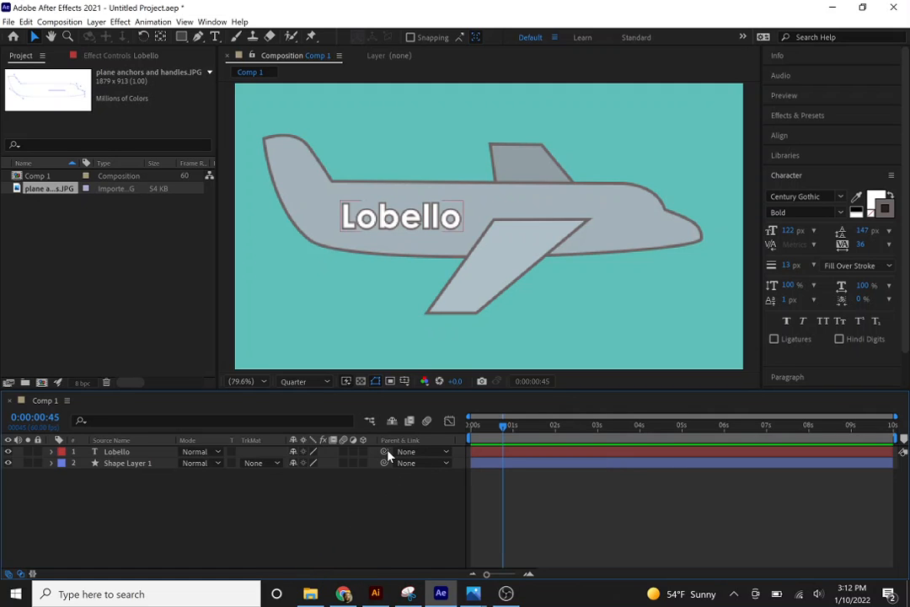
drag(384, 452, 136, 469)
key(space)
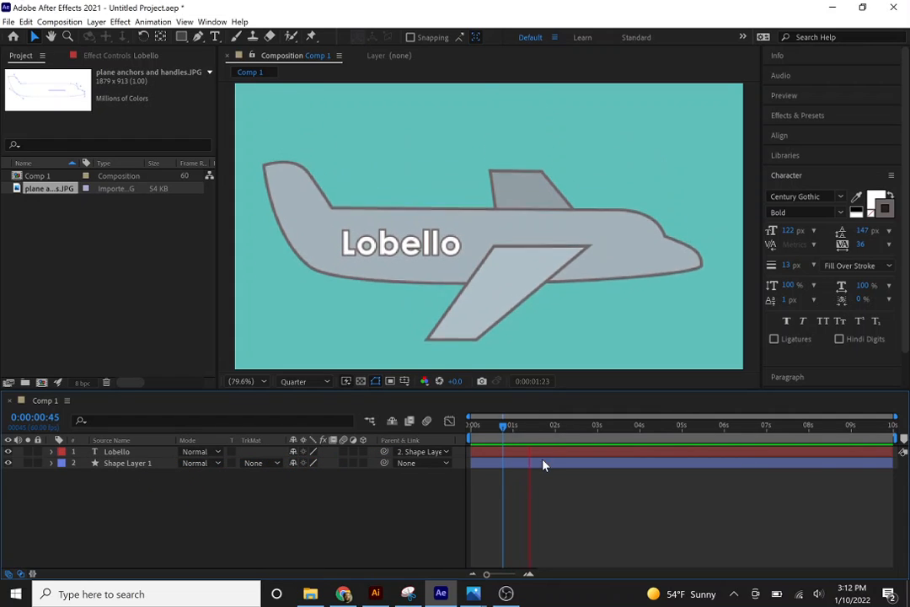
Export Comp 1 to the Adobe Media Encoder queue.
click(8, 21)
mouse_move(51, 205)
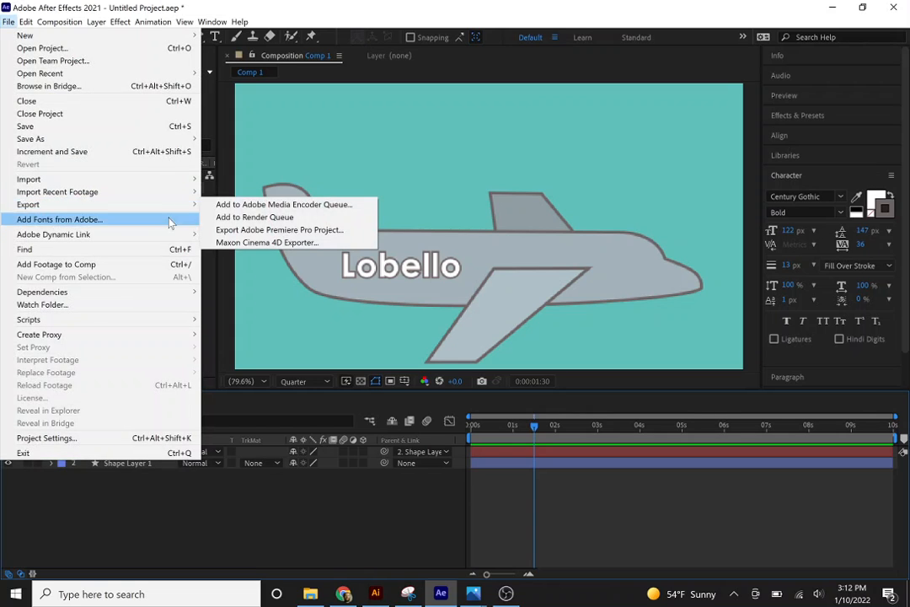
click(230, 206)
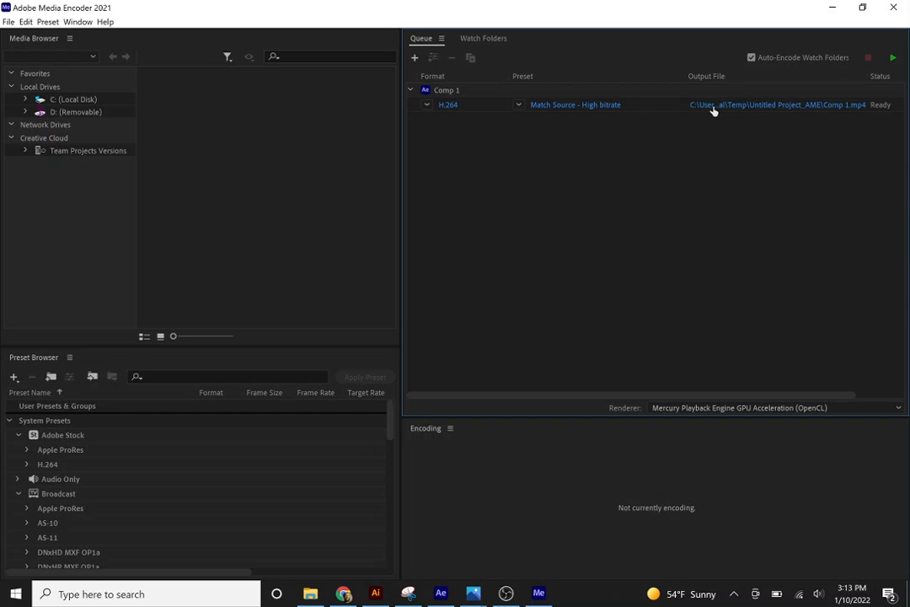
Set the queued output file to plane (mp4) in the Downloads folder and start encoding the queue.
click(713, 106)
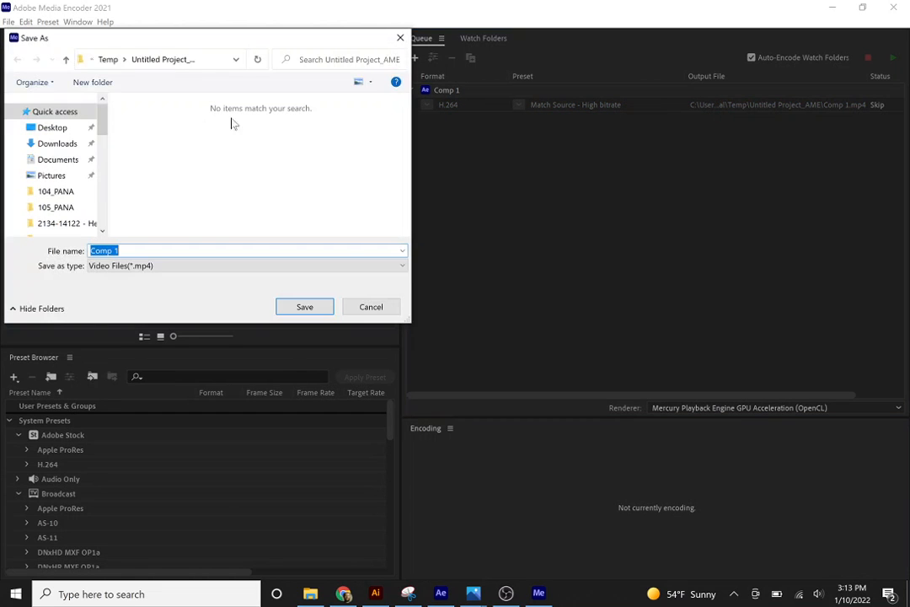
click(71, 145)
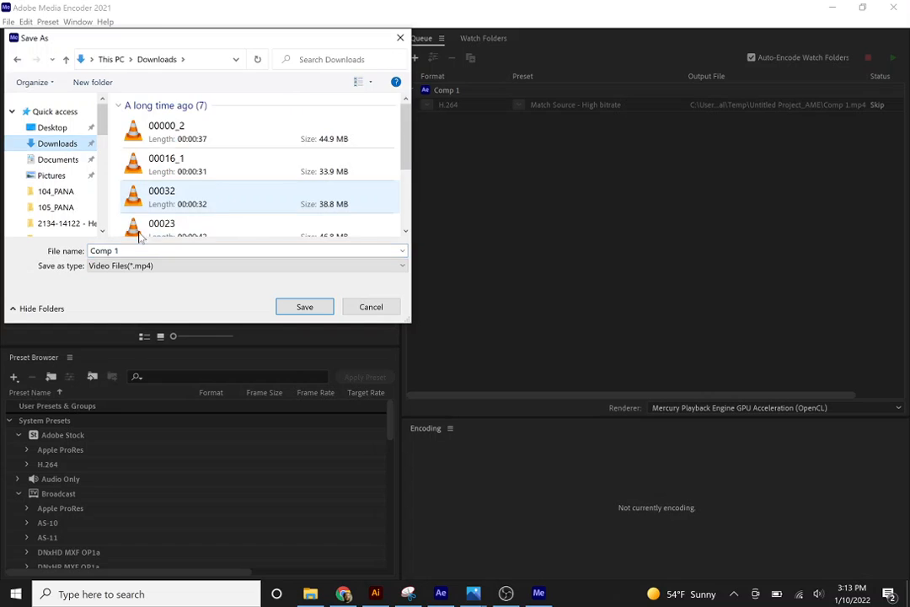
text(plane)
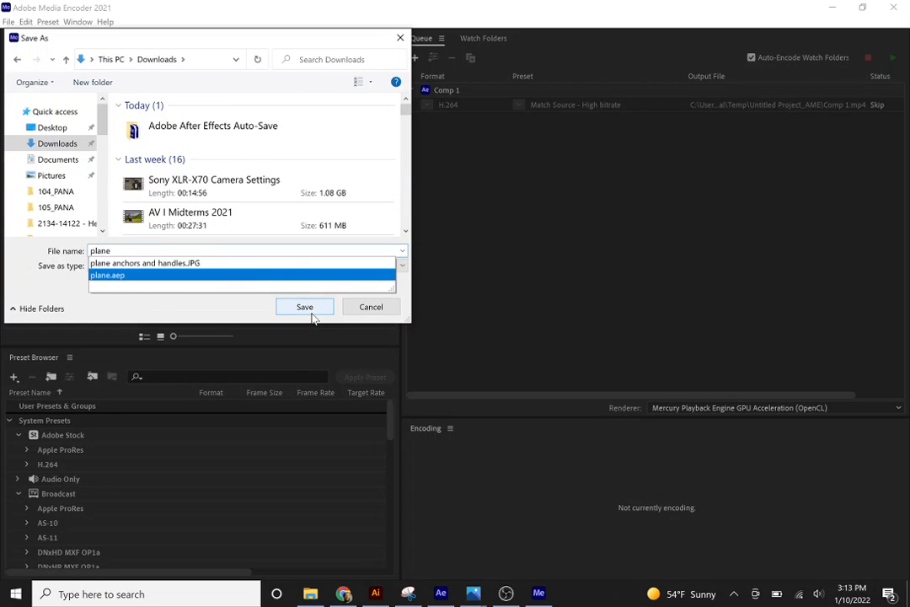
click(303, 312)
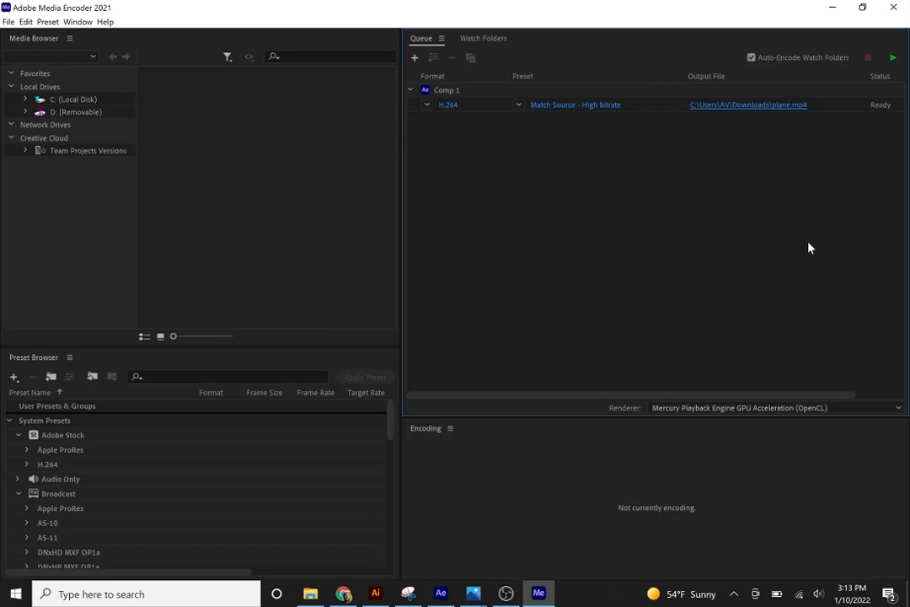
click(893, 60)
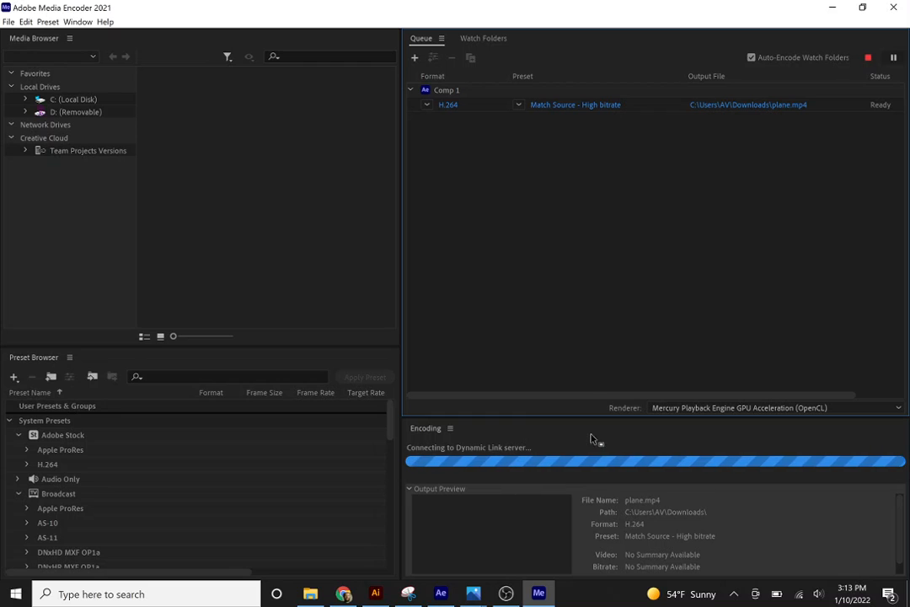
Switch back to After Effects, dismiss the disk cache warning and save the project in Downloads as plane loop.
click(440, 593)
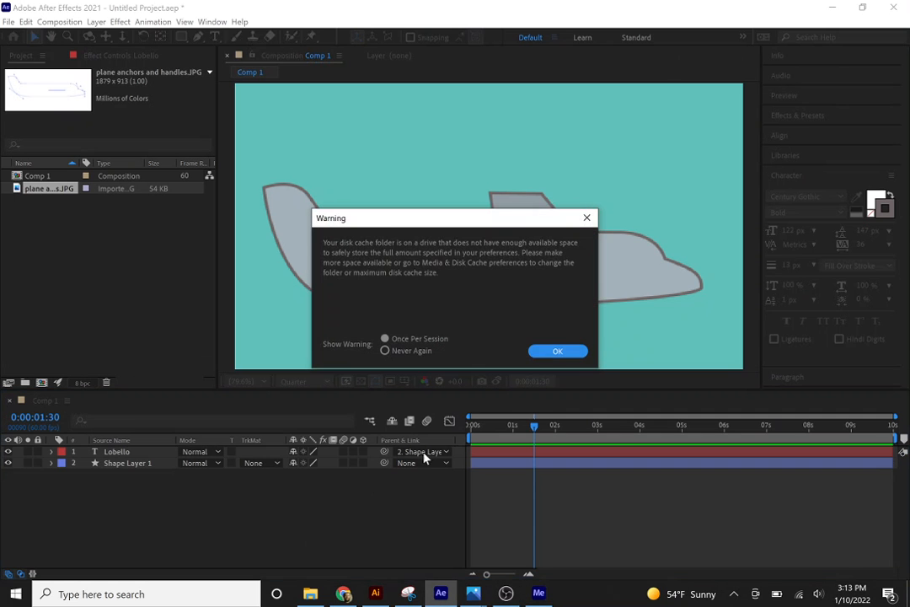
click(555, 352)
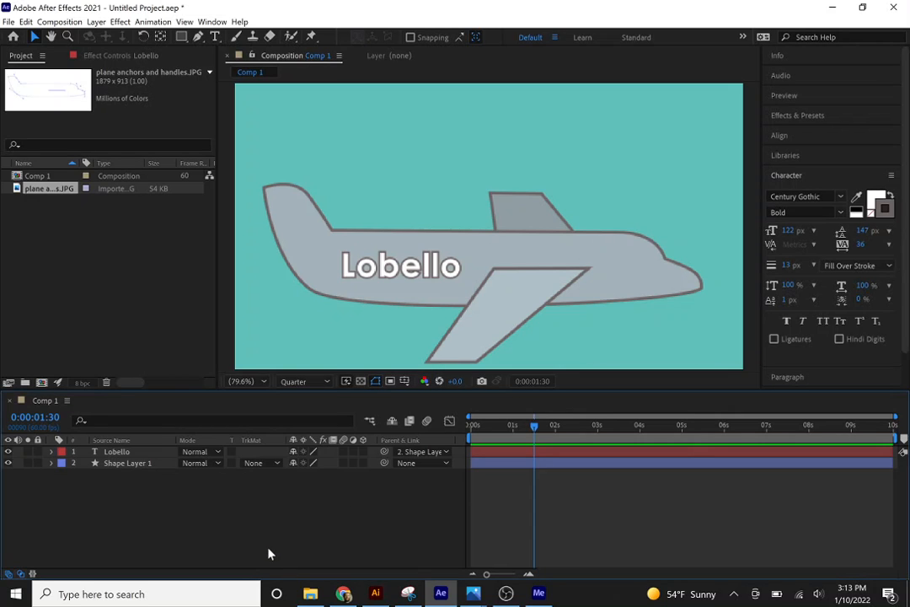
key(ctrl+s)
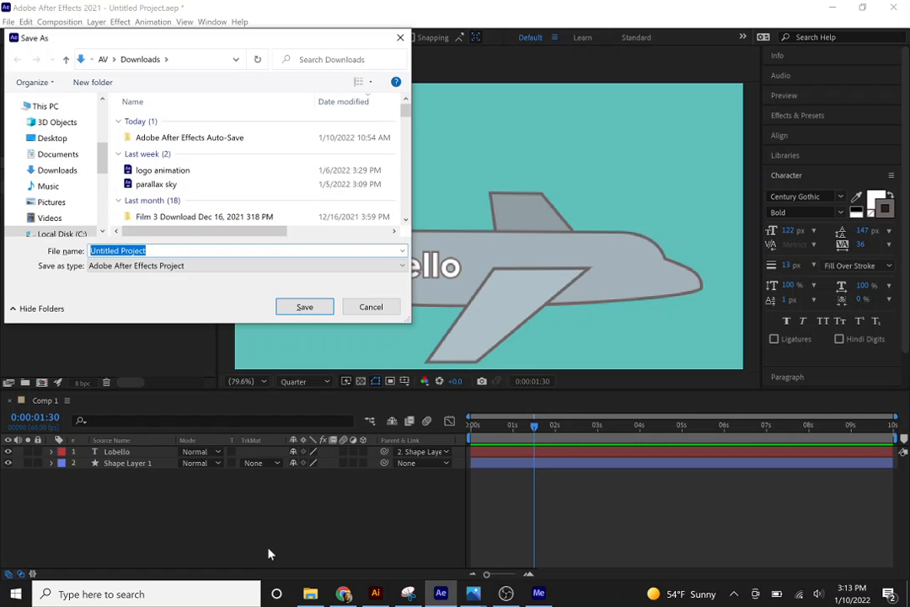
text(plane loop)
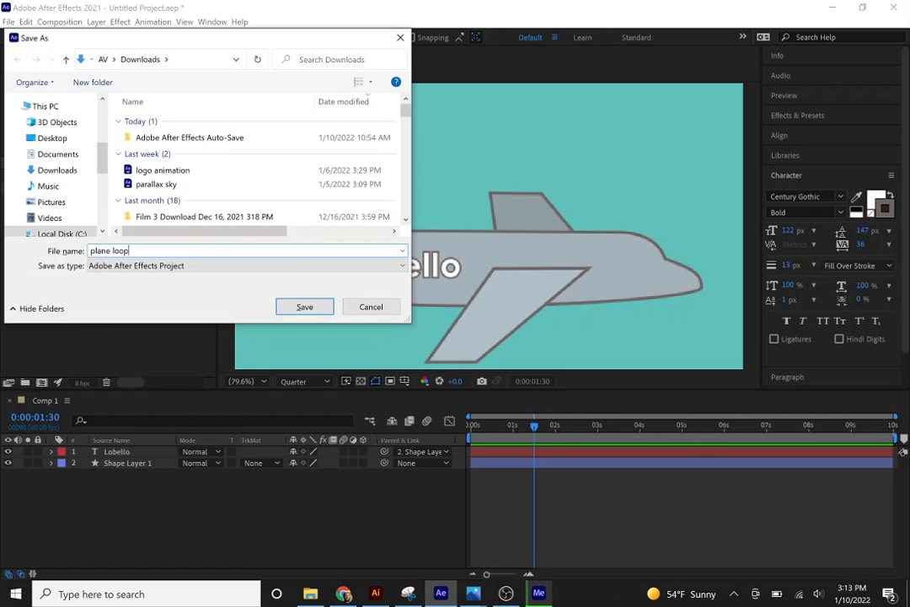
key(Return)
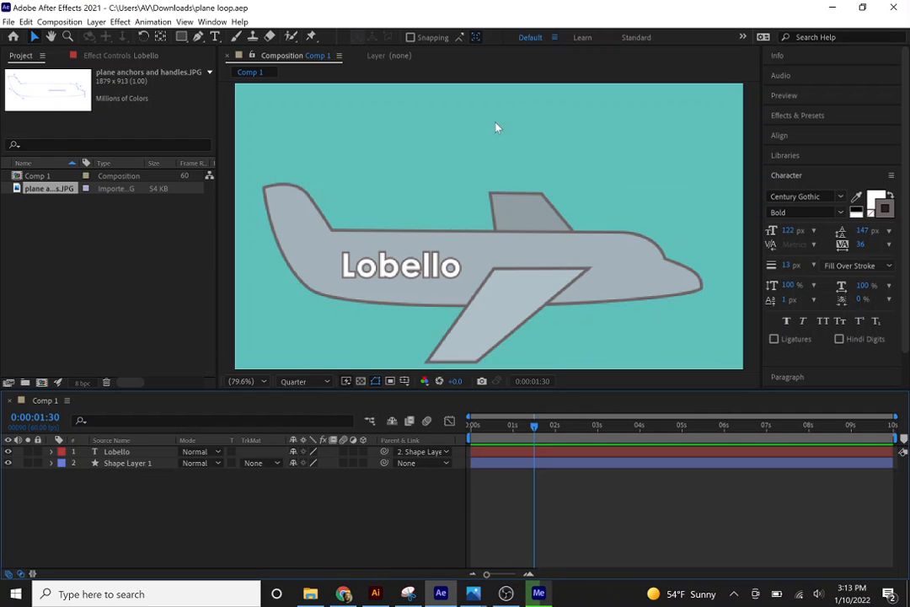
Switch to Media Encoder to check the encoding of plane.mp4 and open the output file's folder.
click(539, 592)
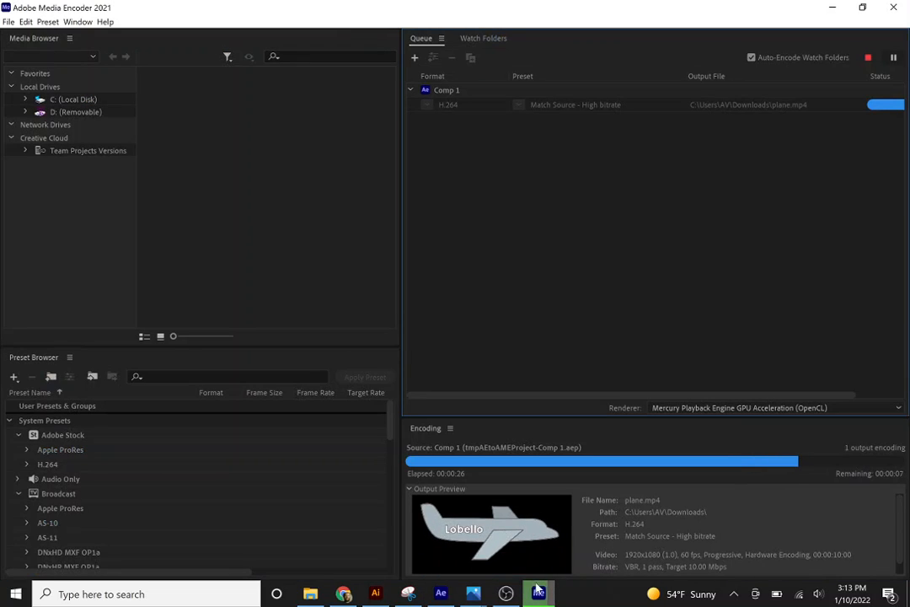
mouse_move(540, 593)
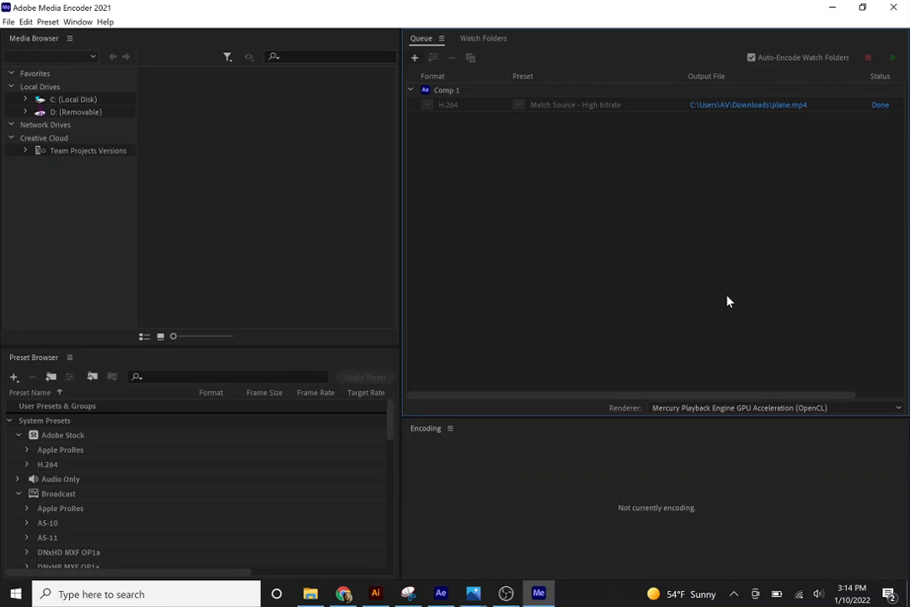
click(749, 107)
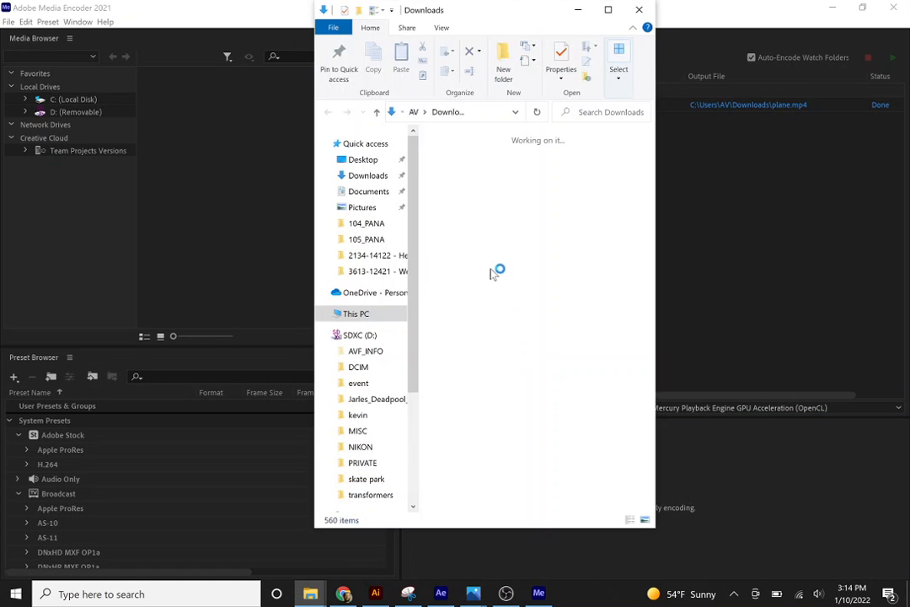
In After Effects, create a 1920 x 1080 px light cyan solid (99F6EF) and place it below the plane layer as background.
click(443, 595)
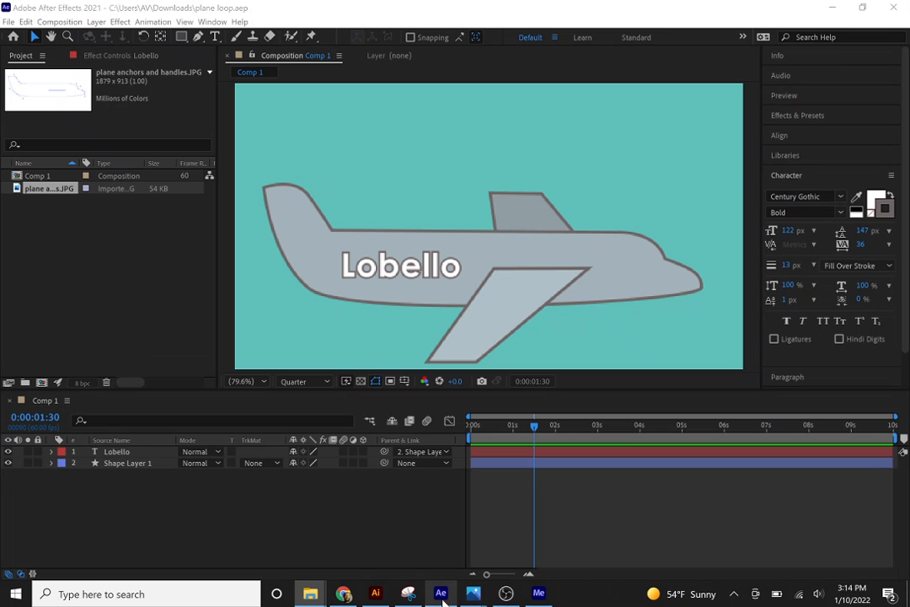
right_click(251, 532)
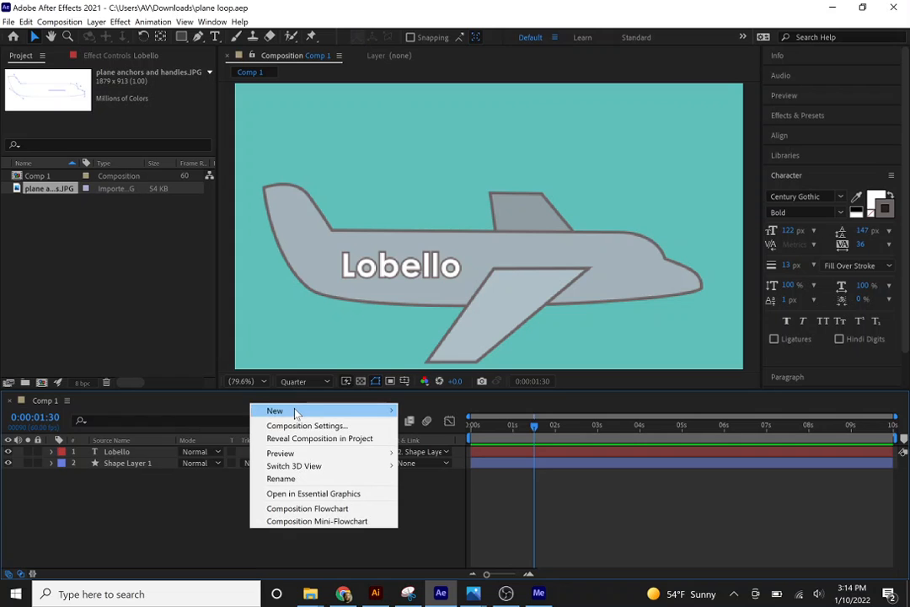
mouse_move(295, 413)
click(181, 438)
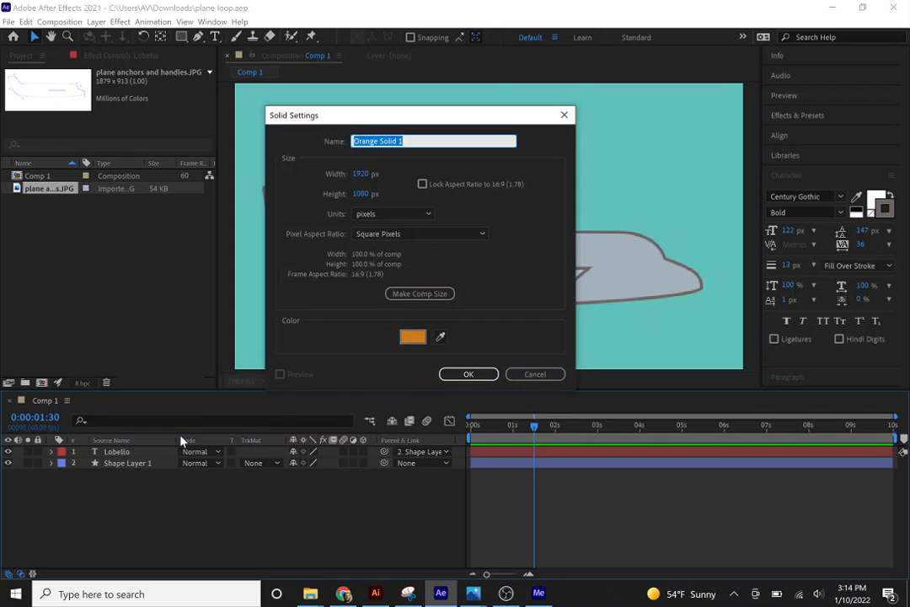
click(413, 337)
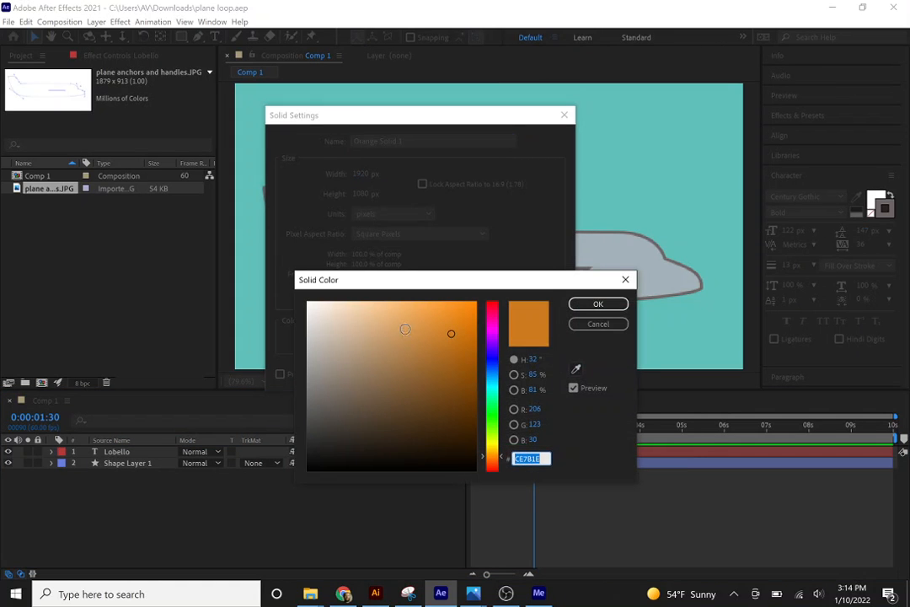
click(491, 389)
click(373, 317)
click(369, 307)
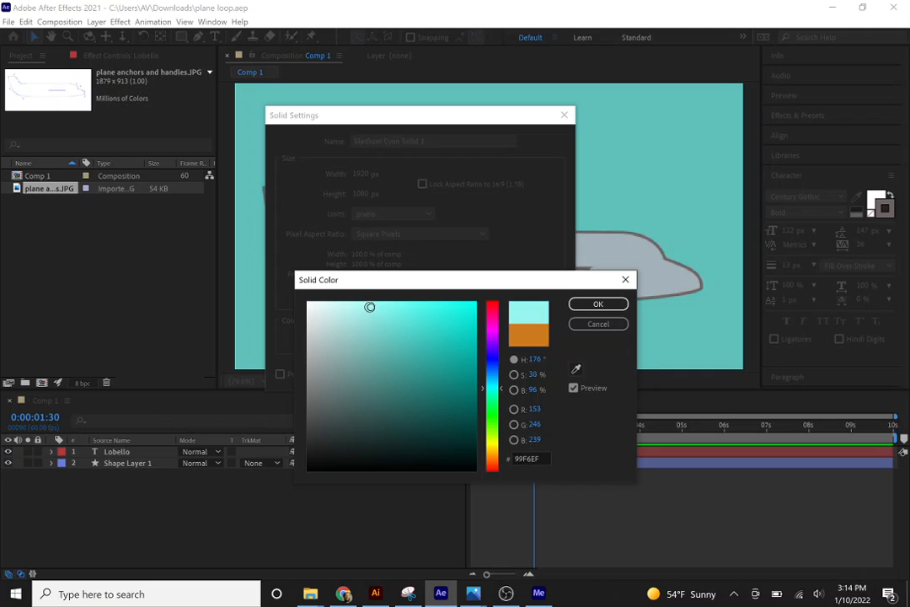
click(582, 305)
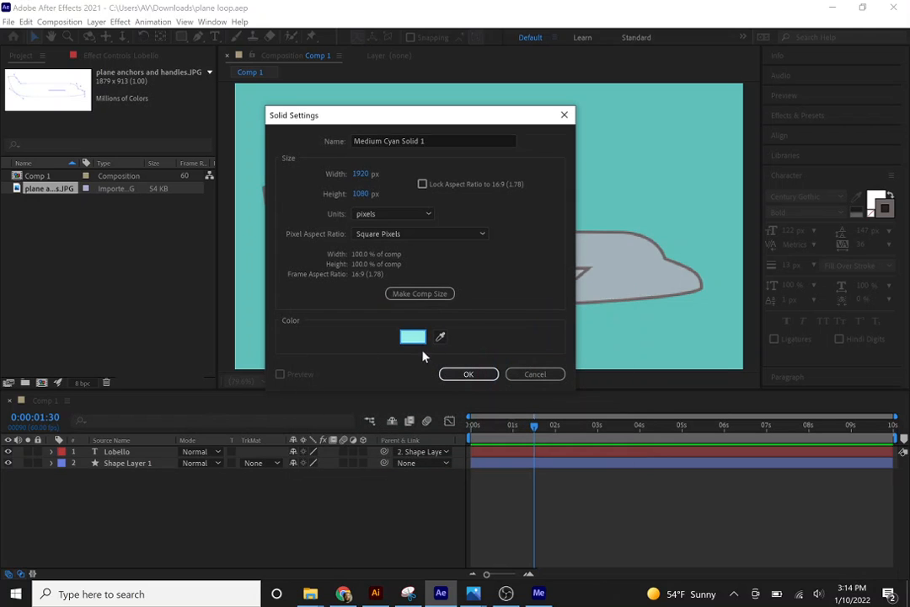
click(466, 372)
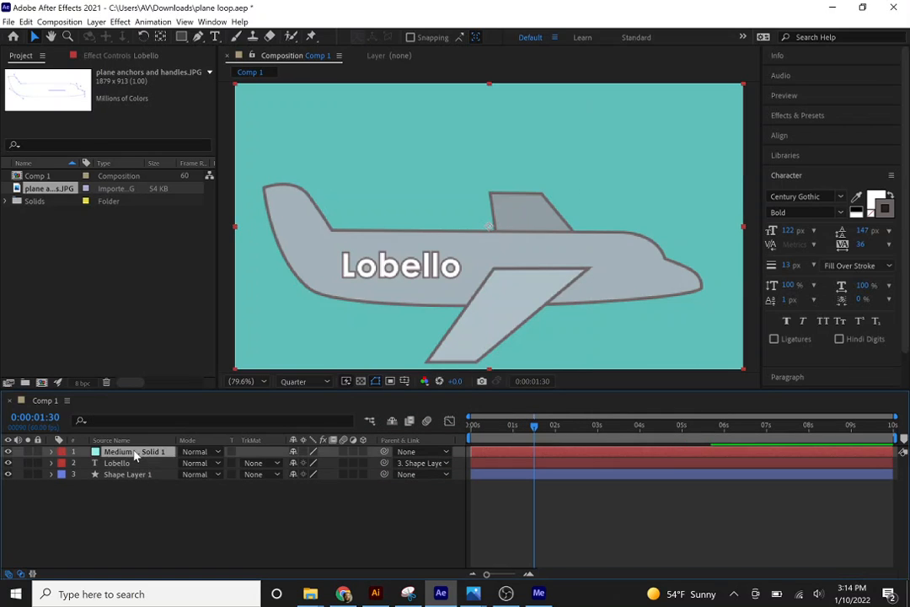
drag(135, 456, 136, 496)
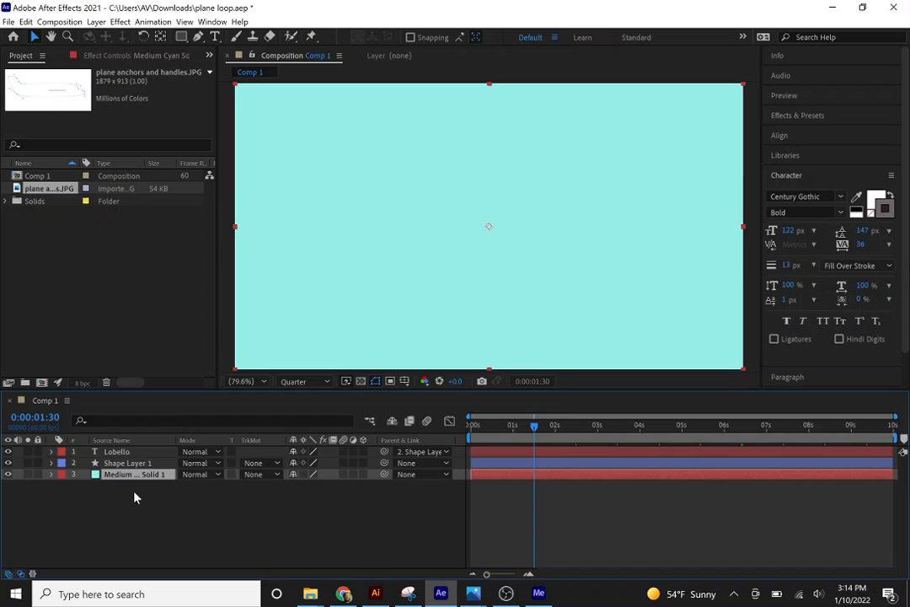
click(201, 532)
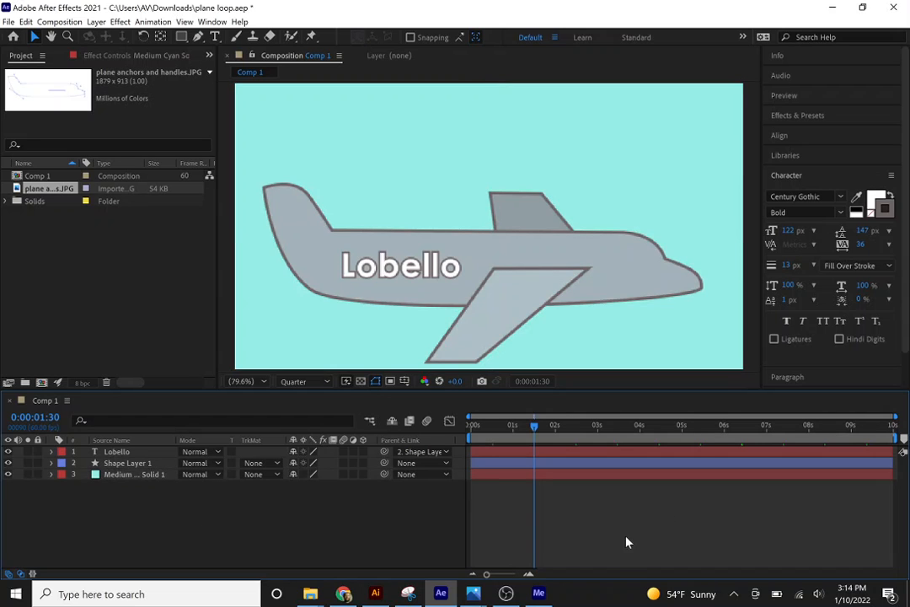
Switch to Media Encoder and open the Downloads folder from the finished plane.mp4 entry.
click(539, 593)
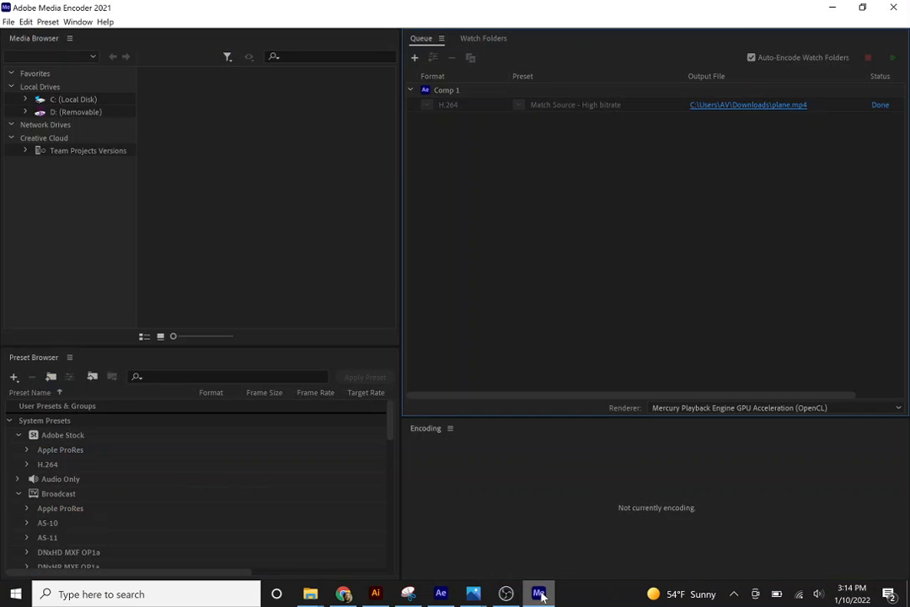
click(747, 104)
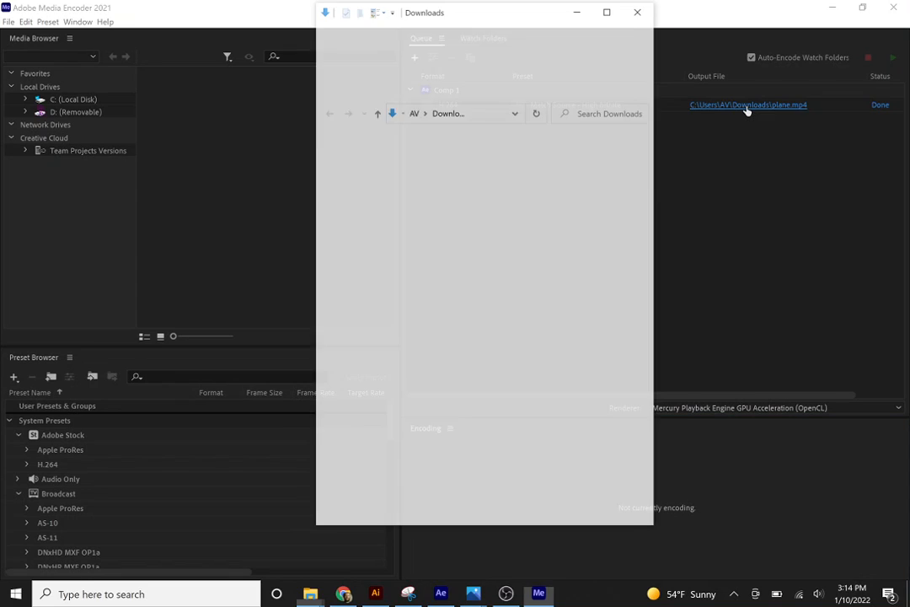